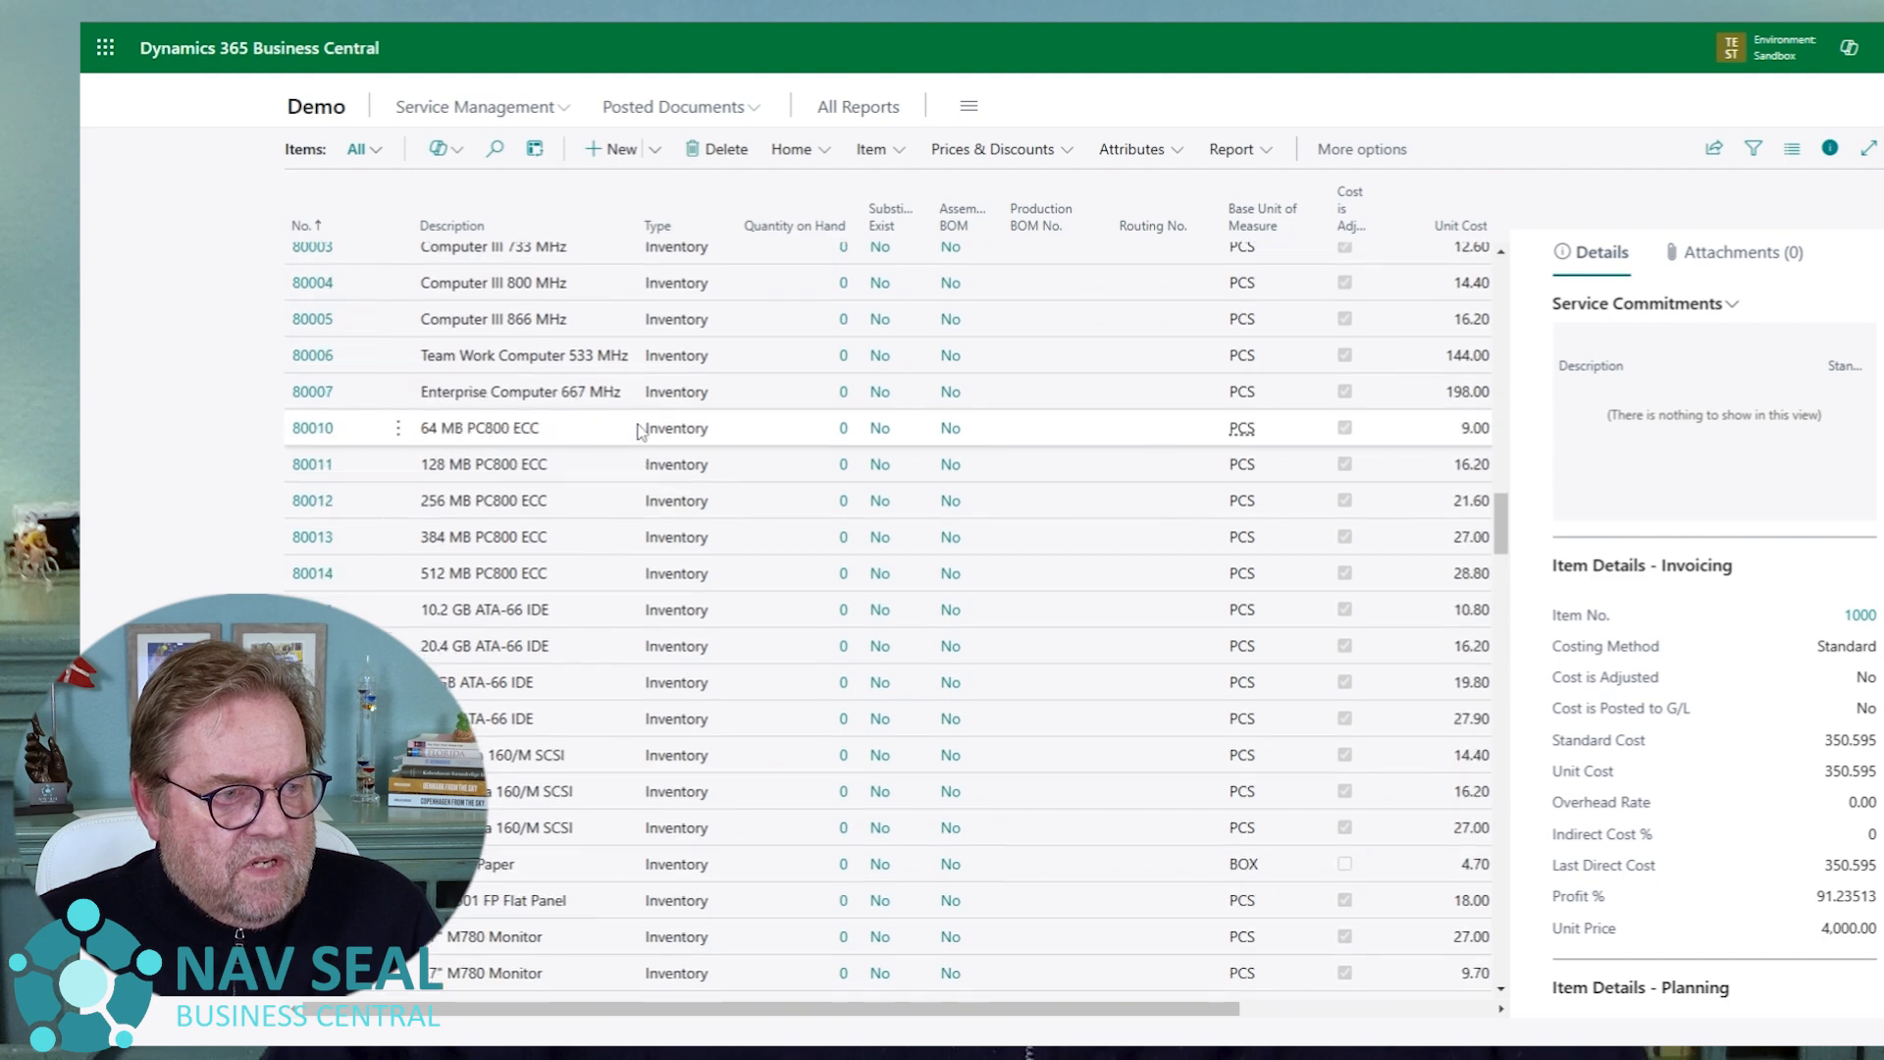
Open the item card for item 80001, Computer III 533 MHz, from the item list.
{"action": "scroll", "coordinate": [629, 424], "scroll_direction": "up", "scroll_amount": 2}
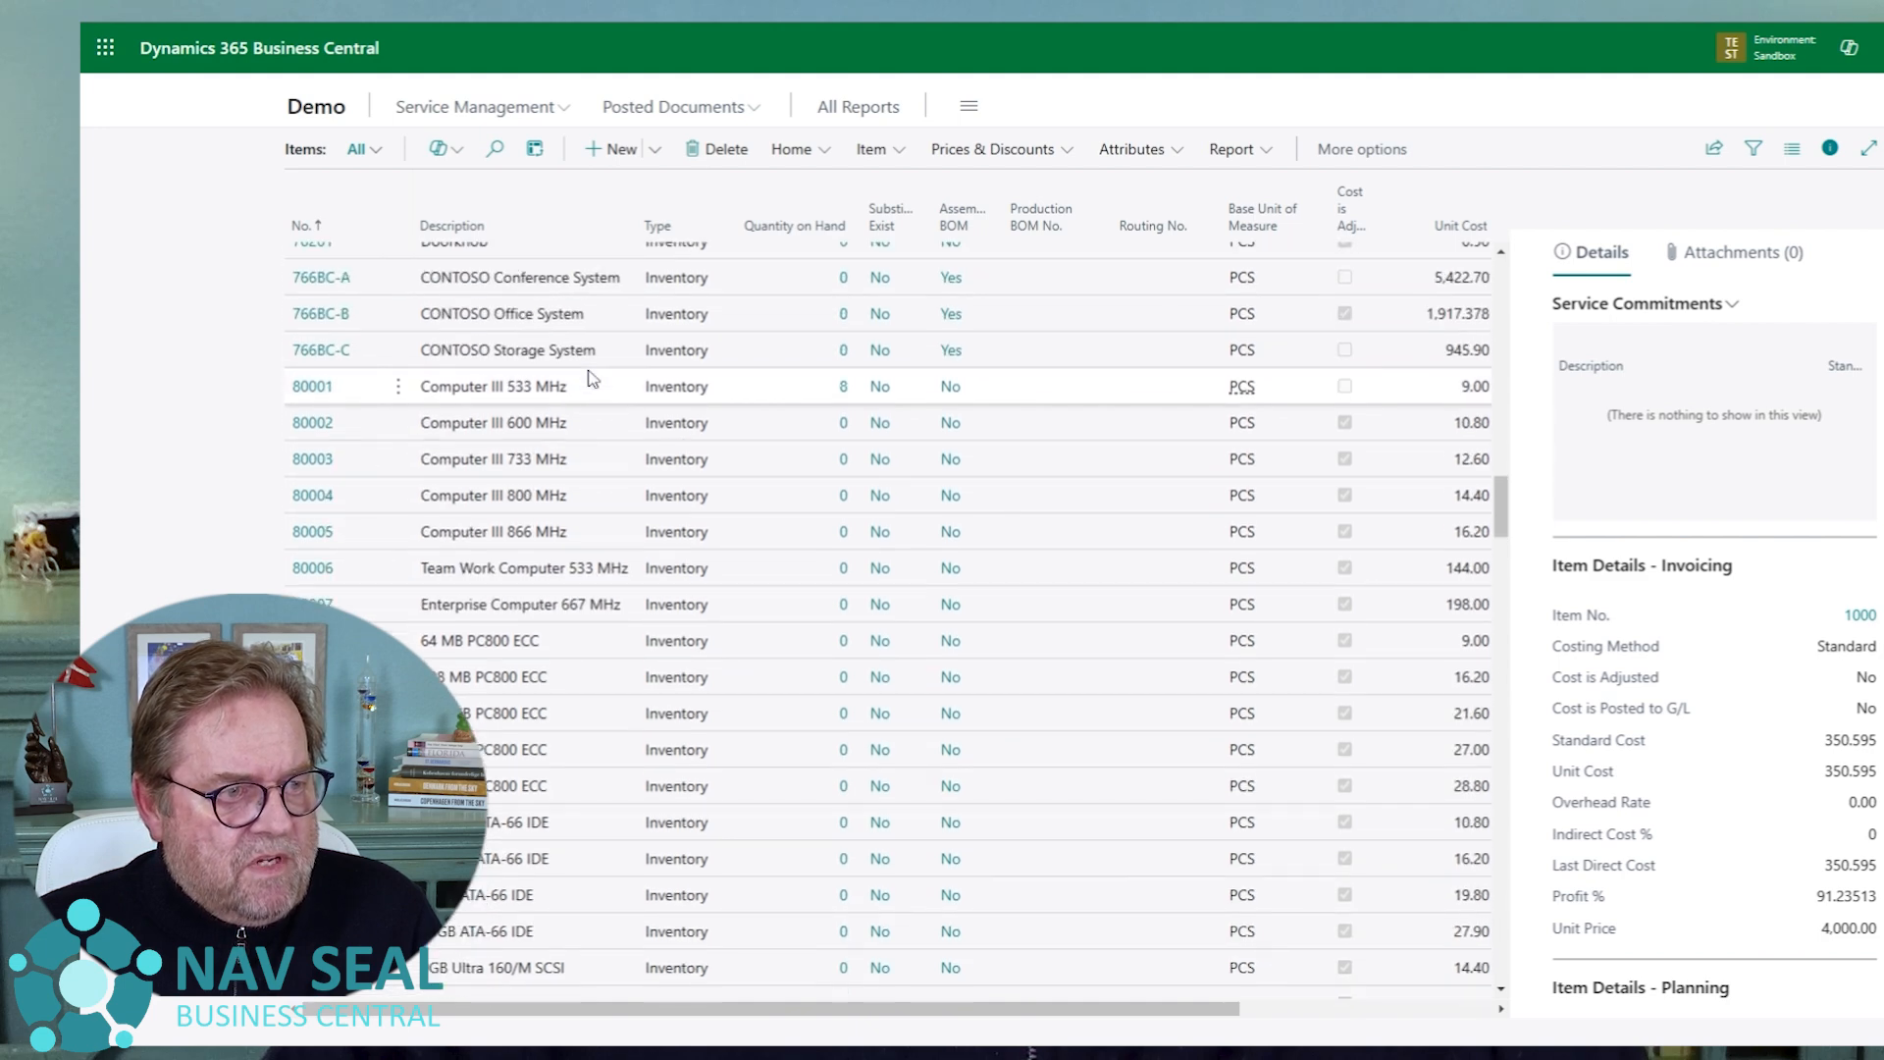
{"action": "left_click", "coordinate": [329, 396]}
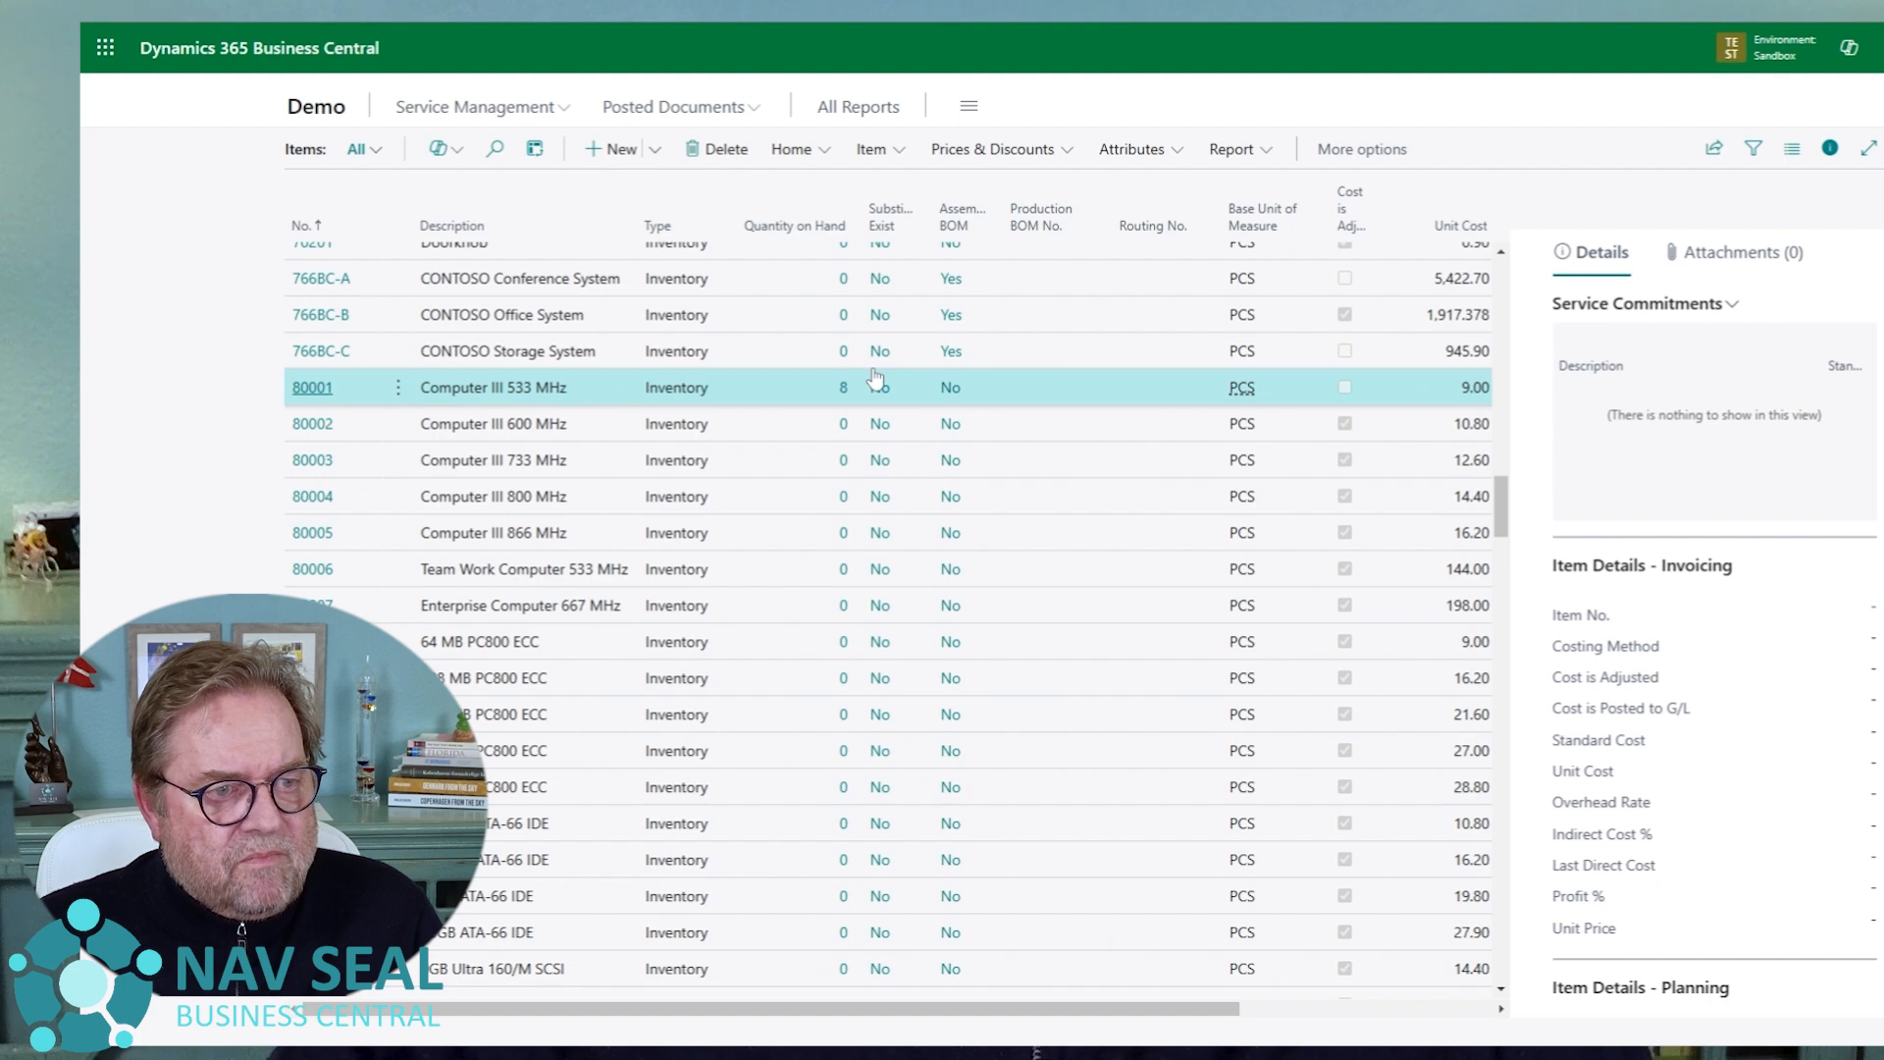
{"action": "key", "text": "Return"}
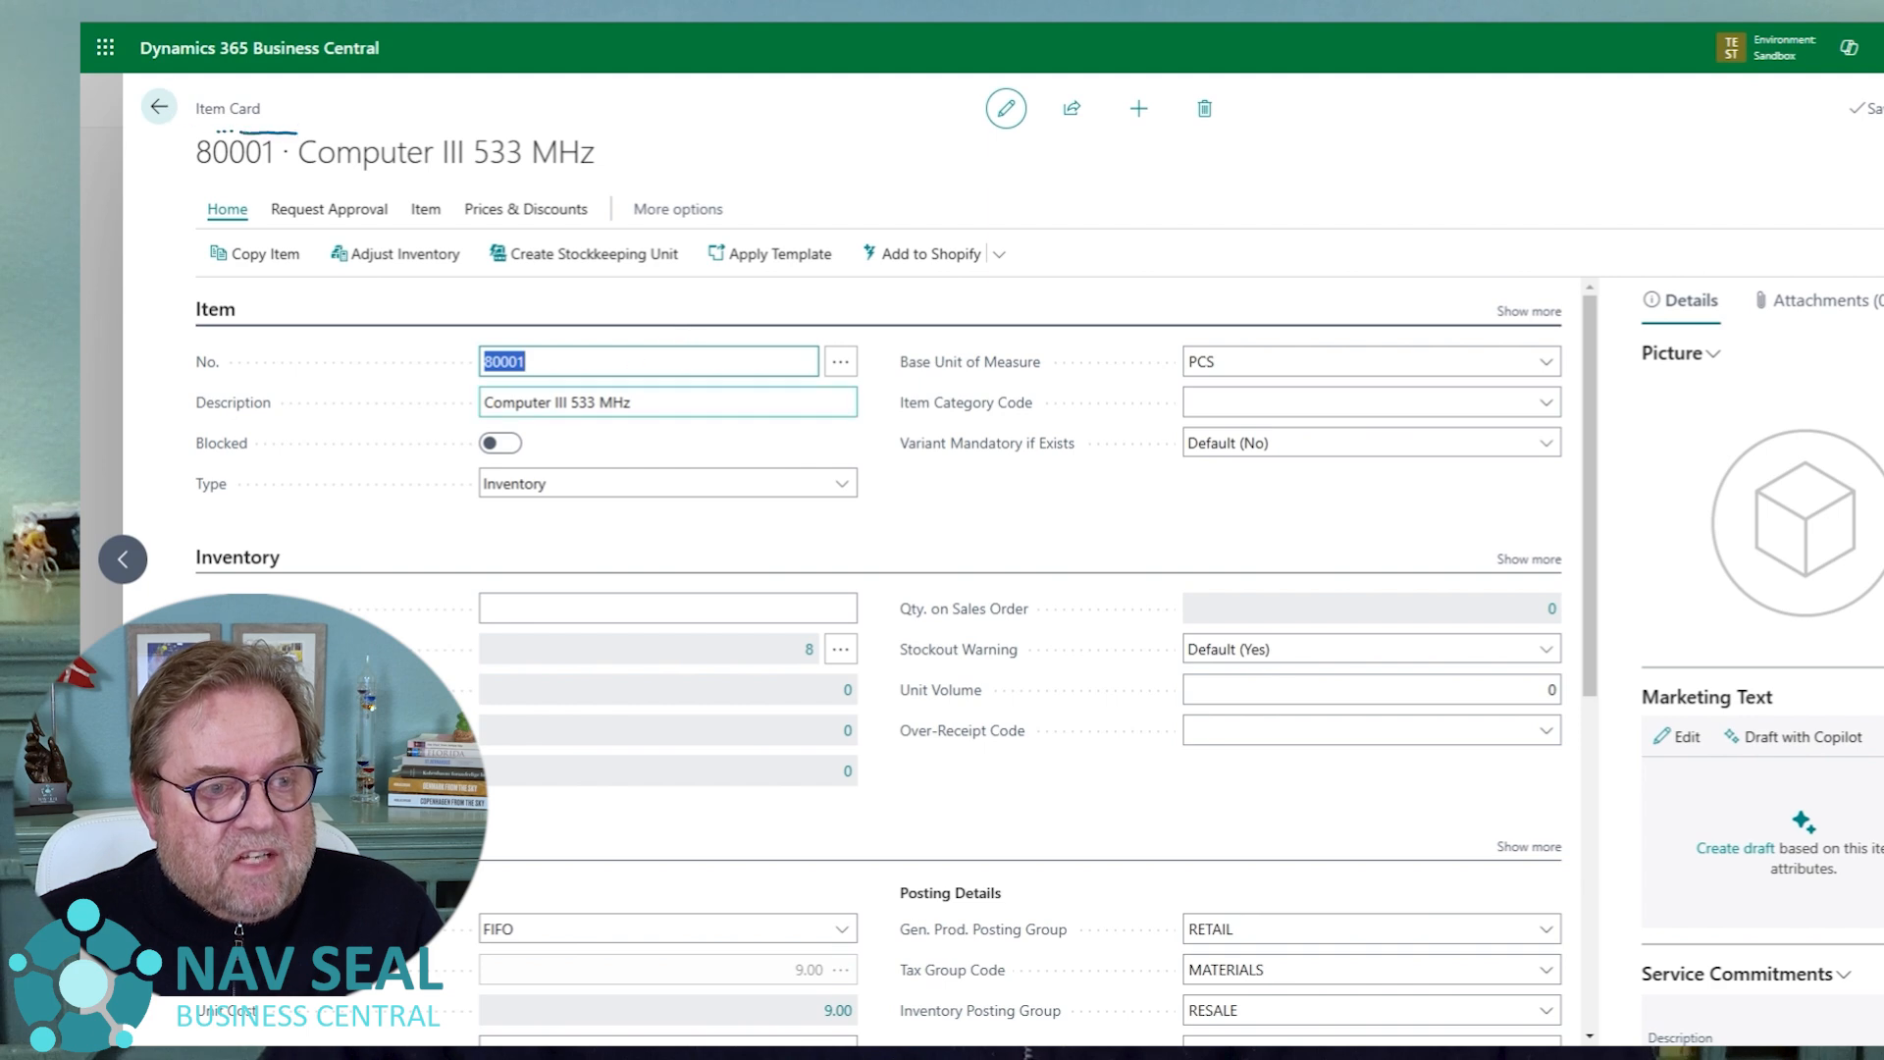
Check the Create Service Item setting of the item's DESKTOP group in the full service item group list, and leave the item card.
{"action": "left_click", "coordinate": [1528, 316]}
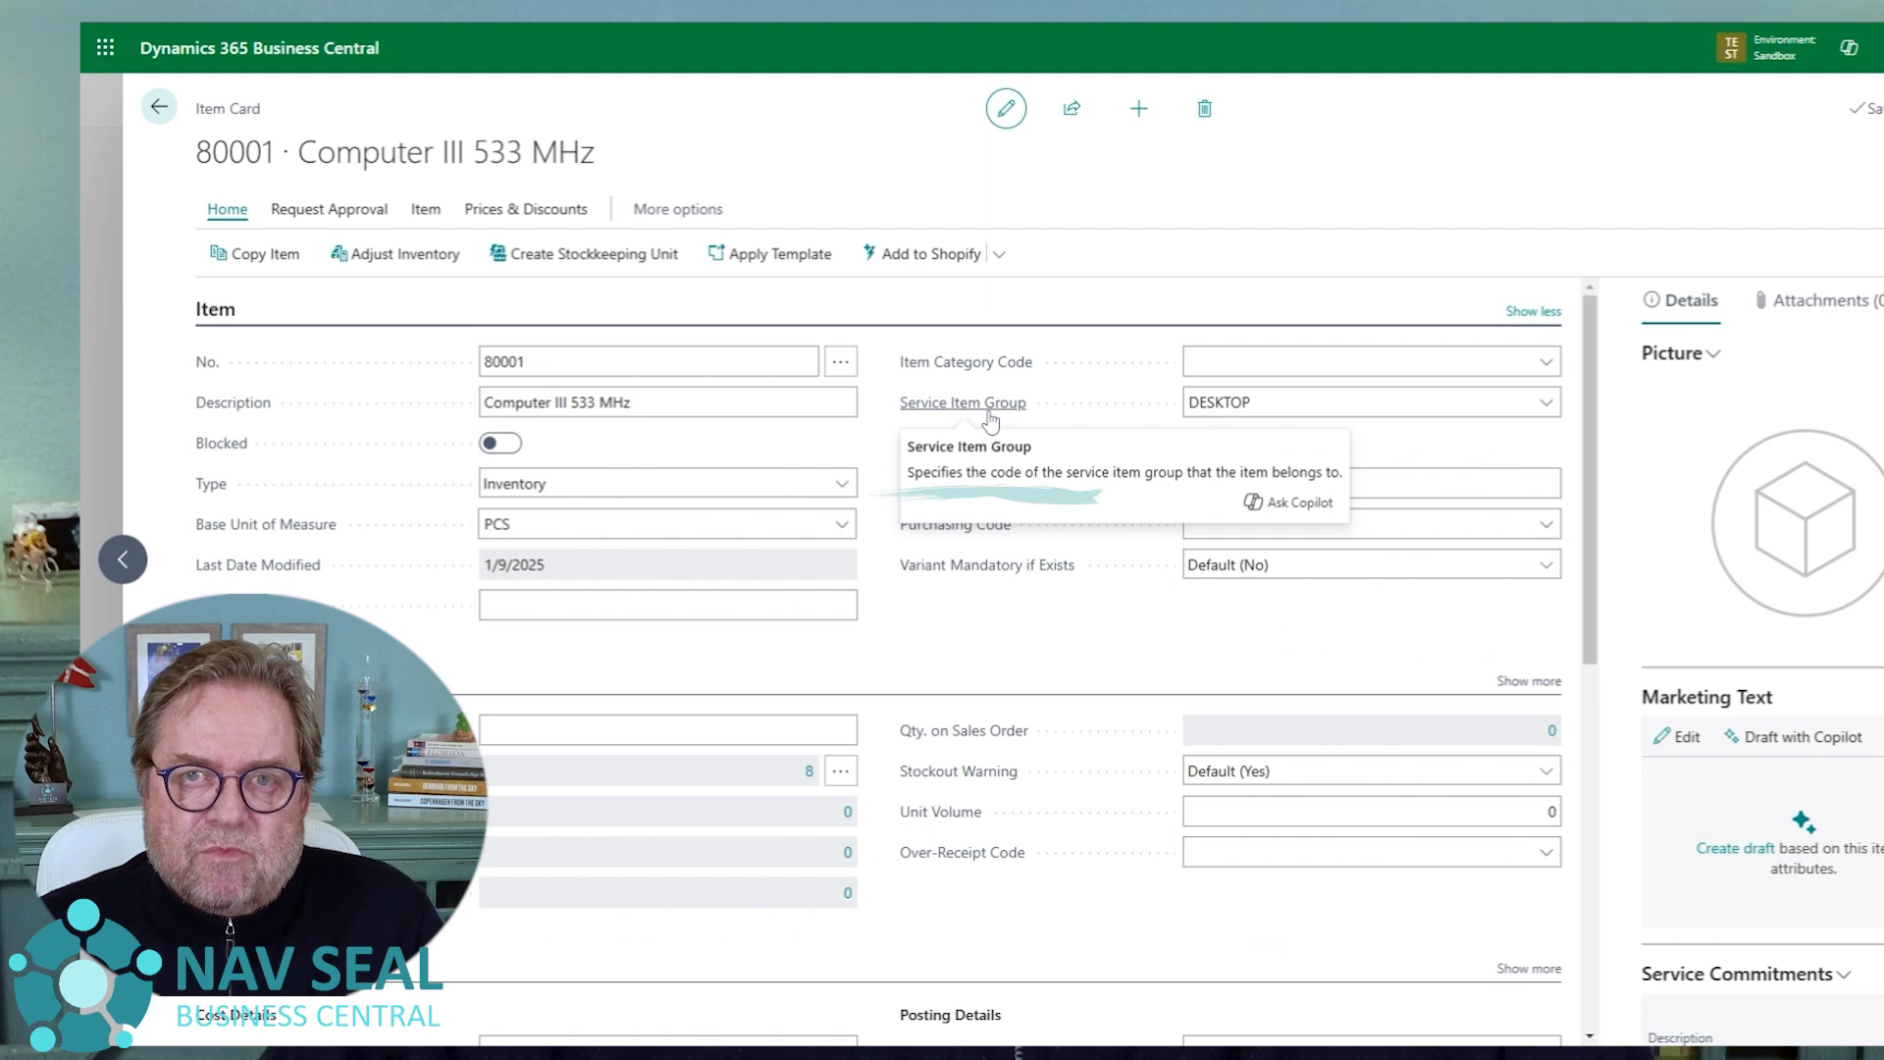
{"action": "left_click", "coordinate": [1546, 404]}
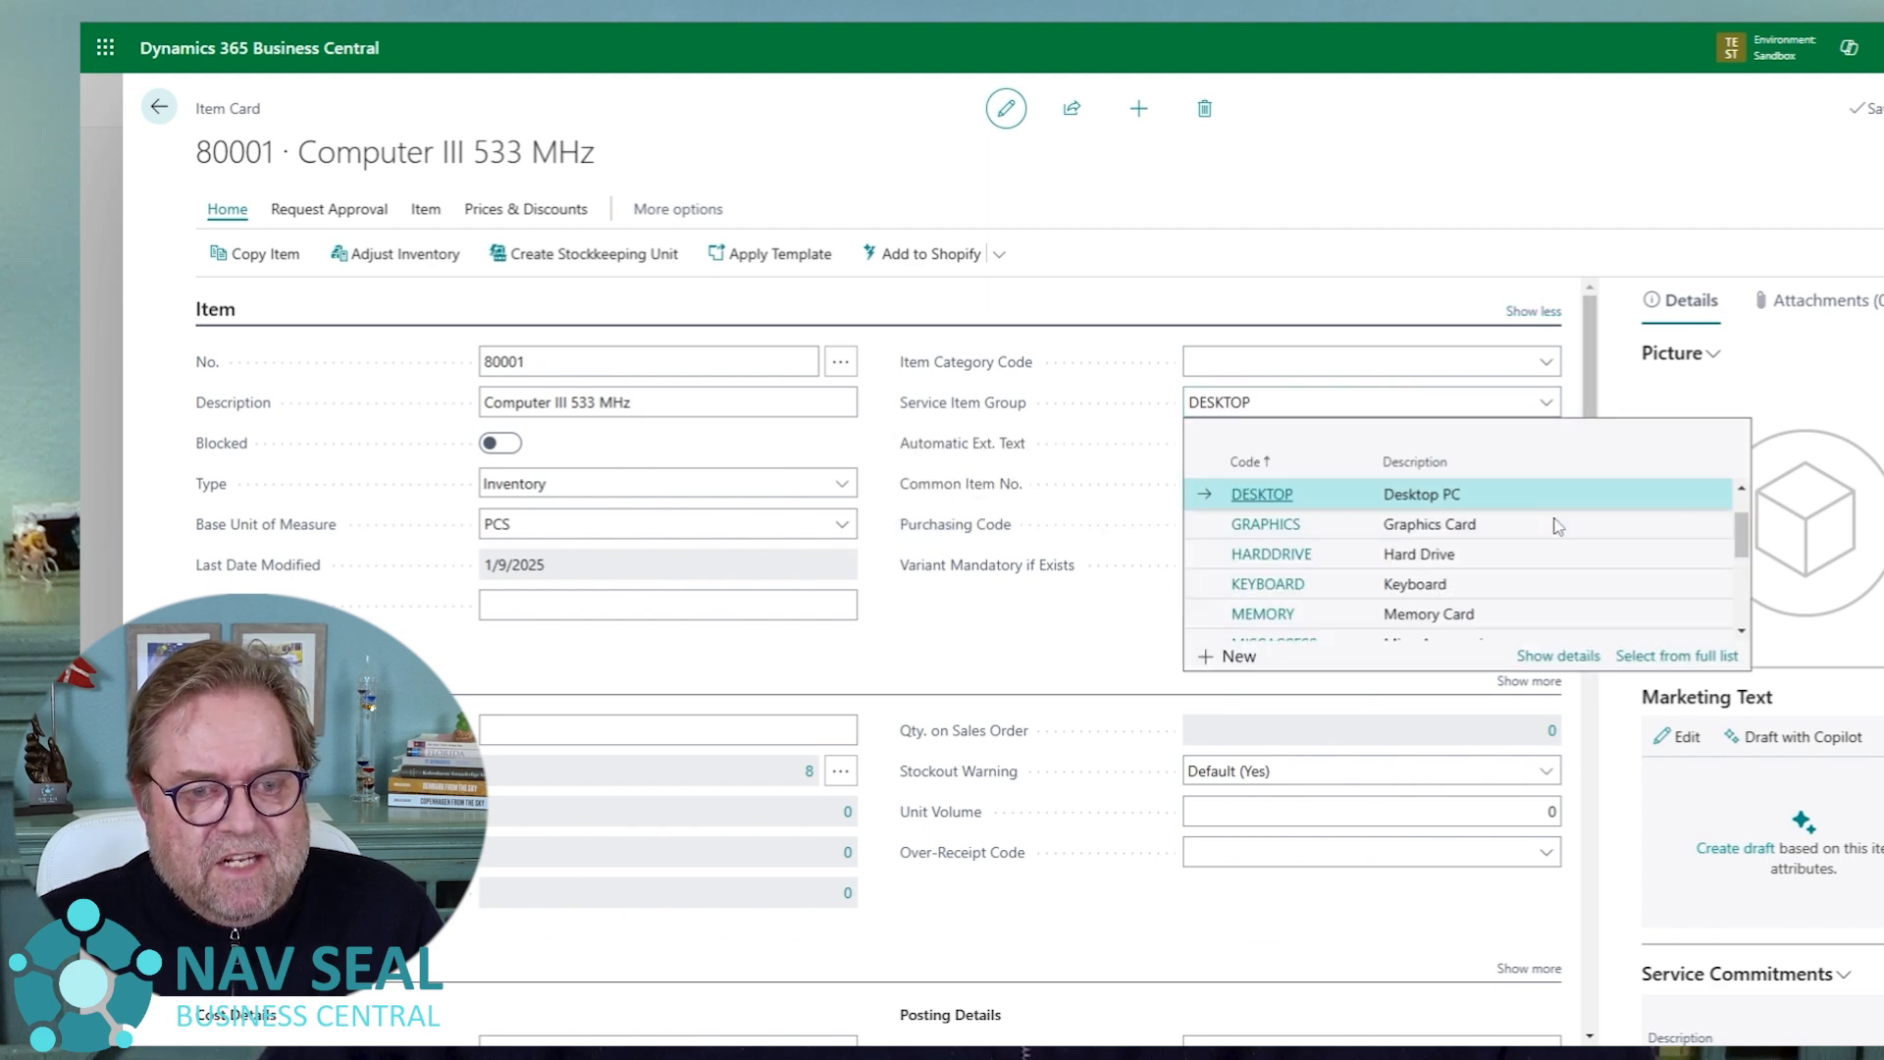
{"action": "left_click", "coordinate": [1660, 657]}
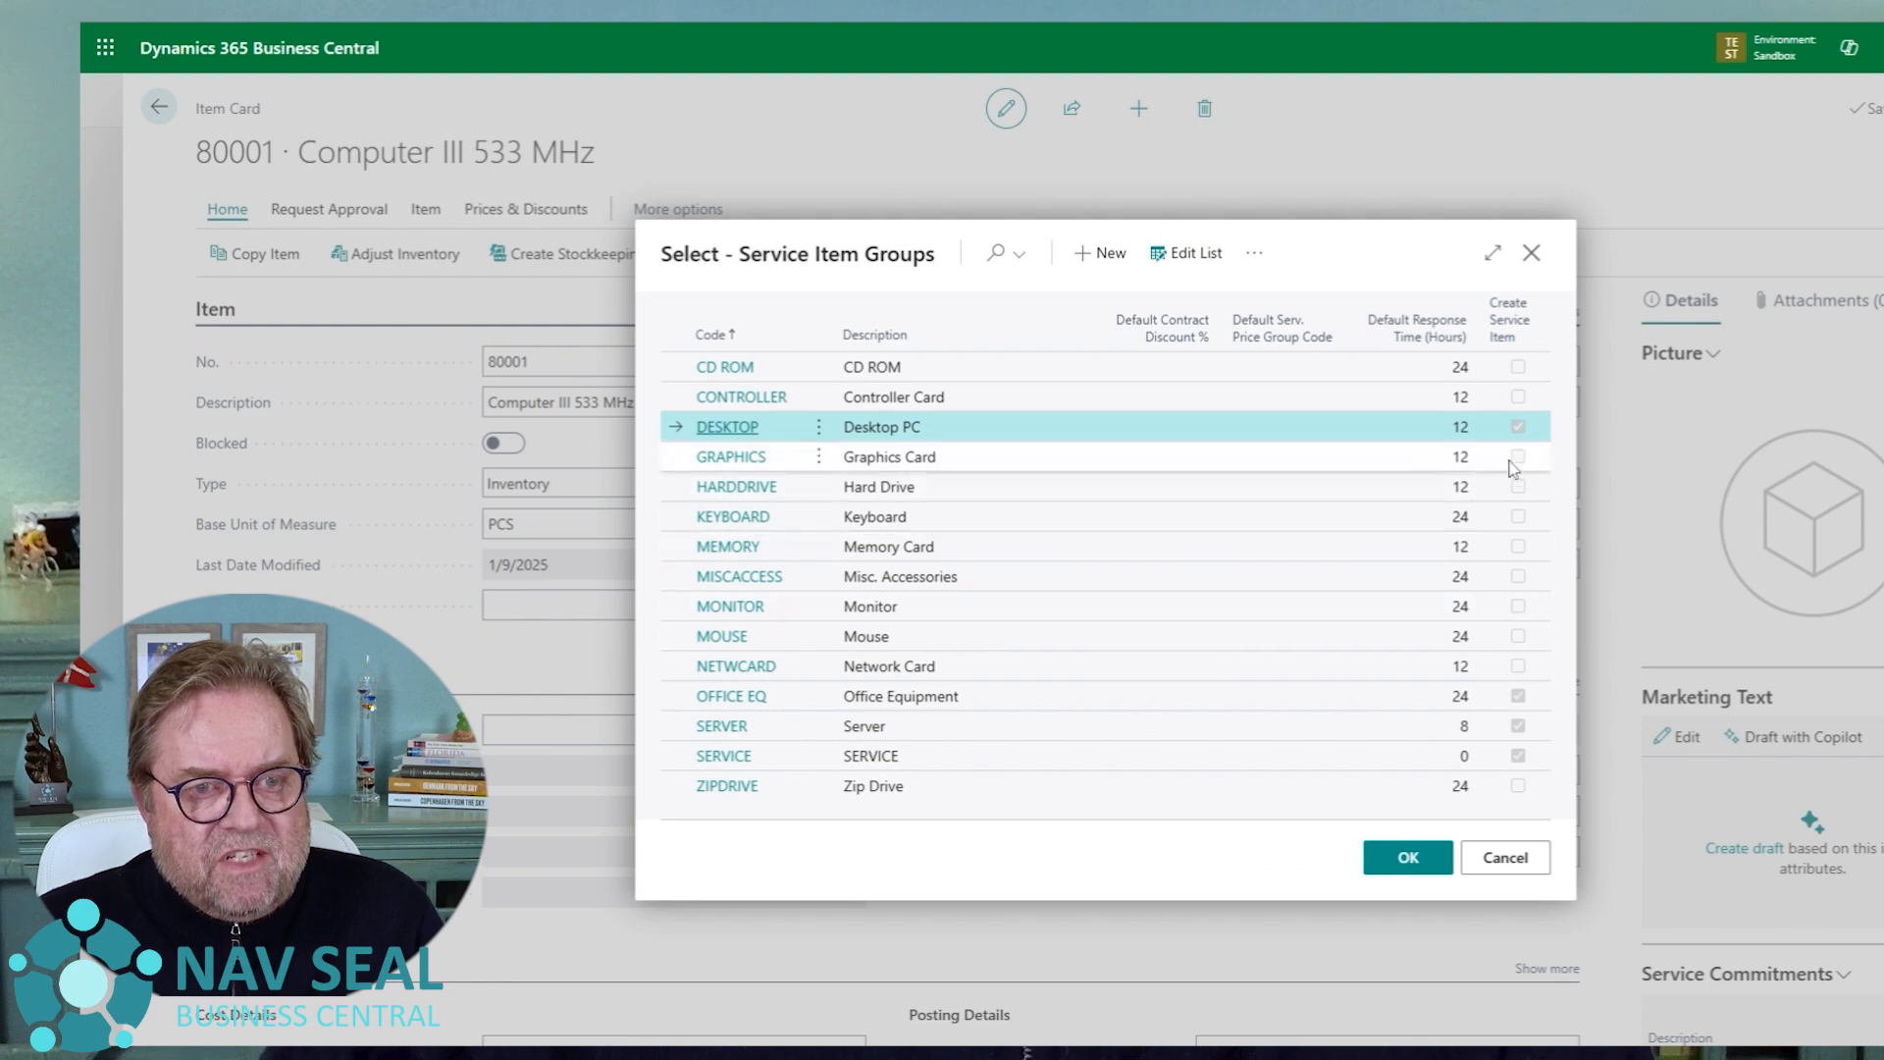
{"action": "mouse_move", "coordinate": [1522, 339]}
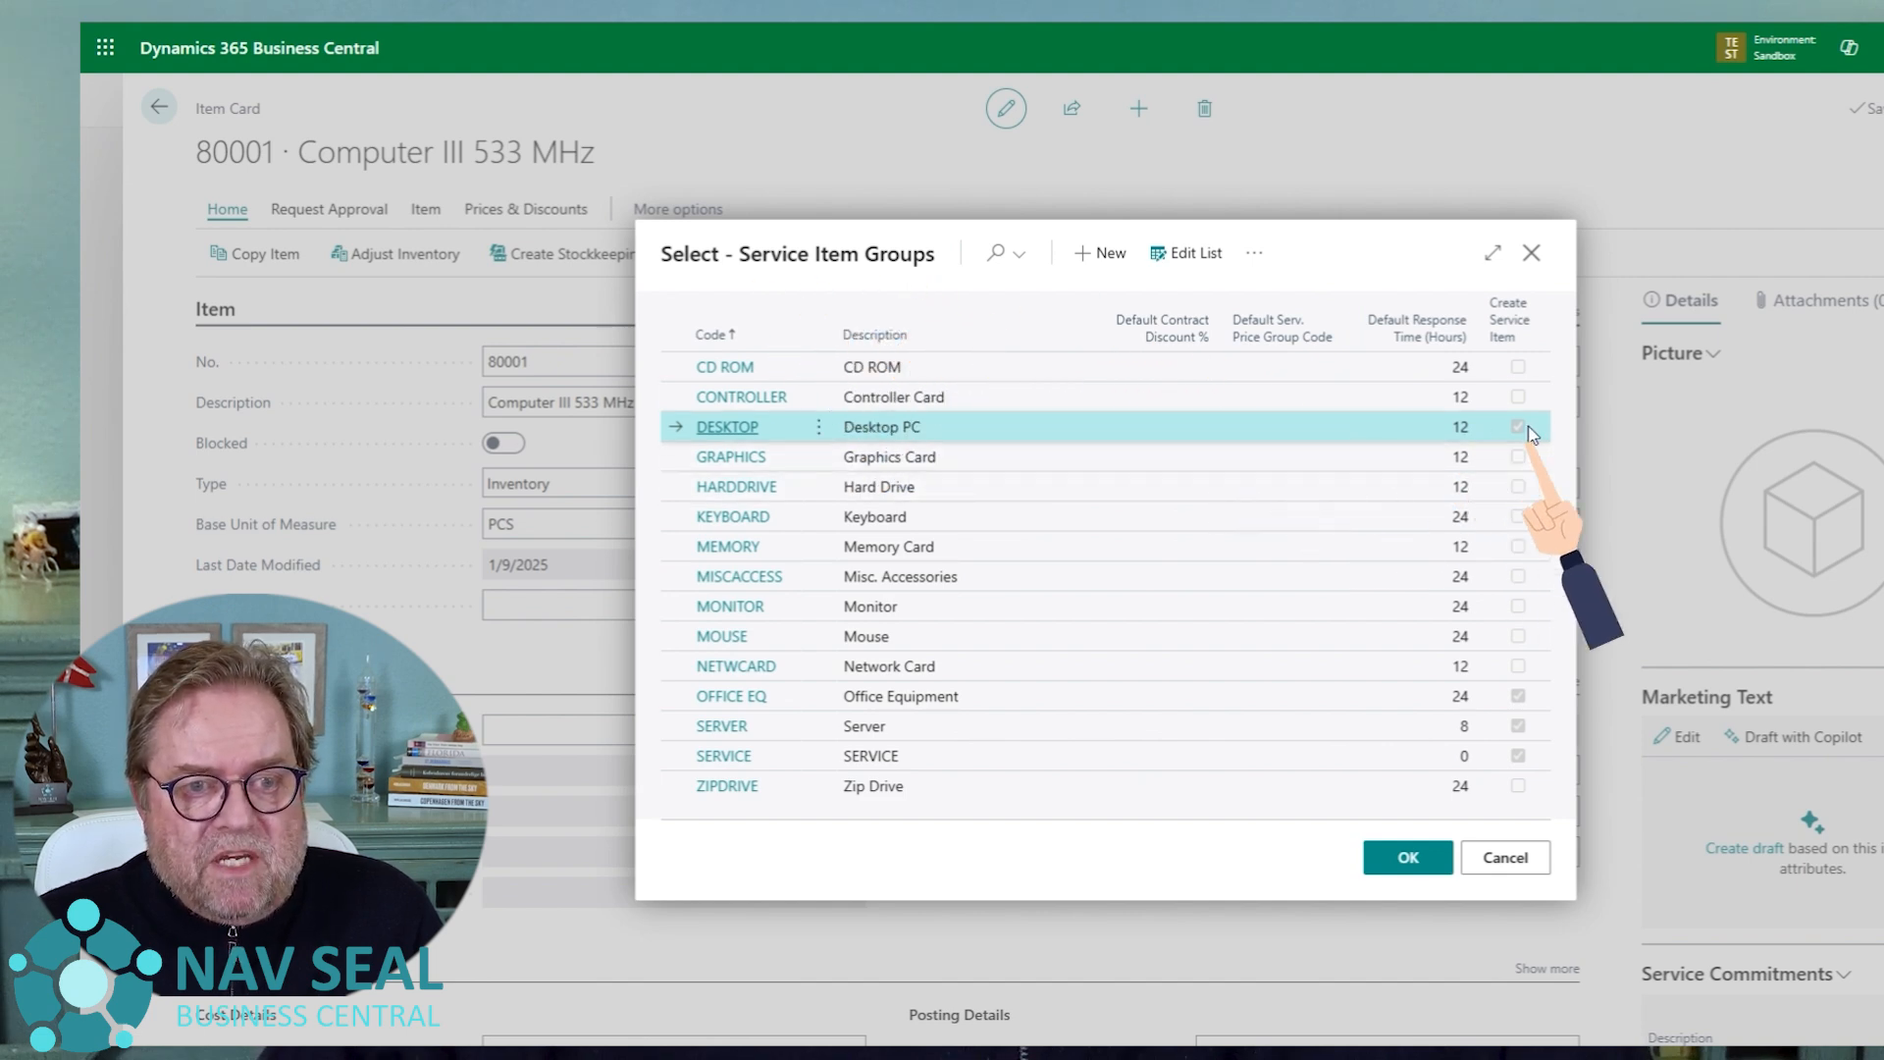
{"action": "left_click", "coordinate": [1408, 858]}
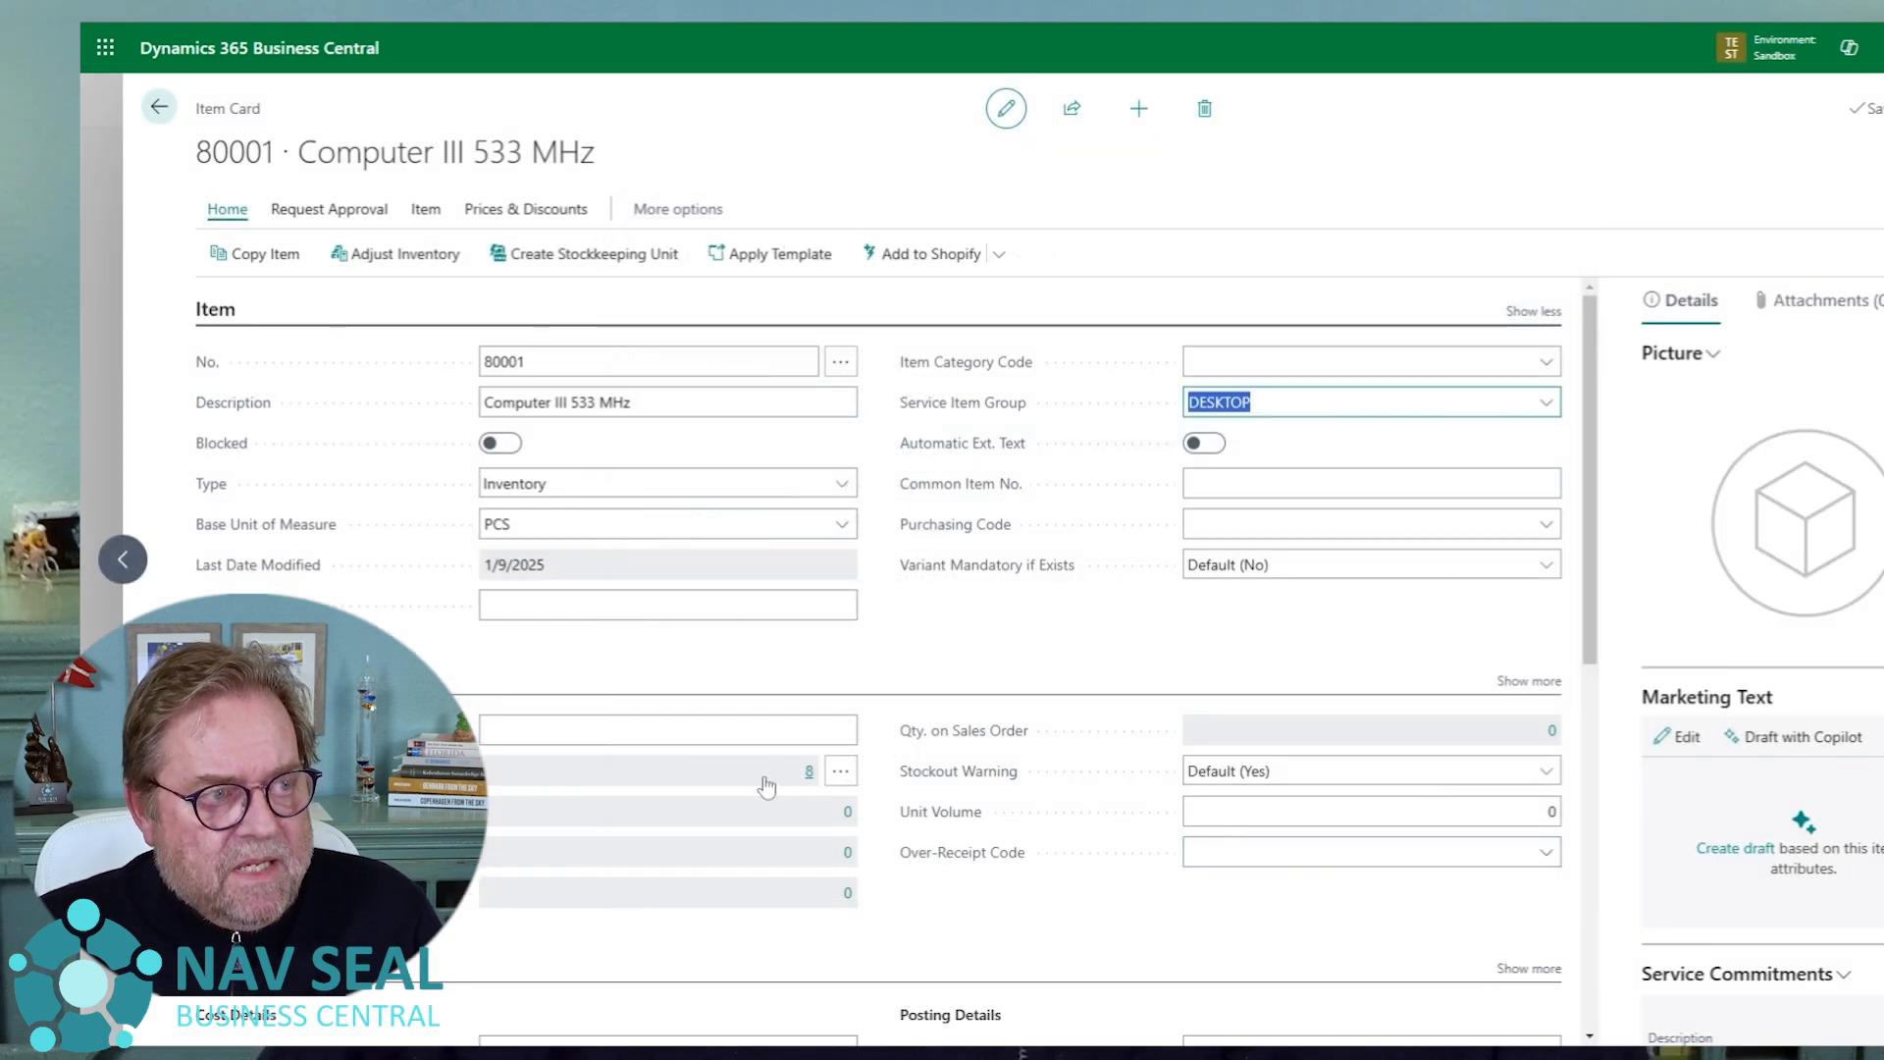
{"action": "scroll", "coordinate": [766, 785], "scroll_direction": "down", "scroll_amount": 10}
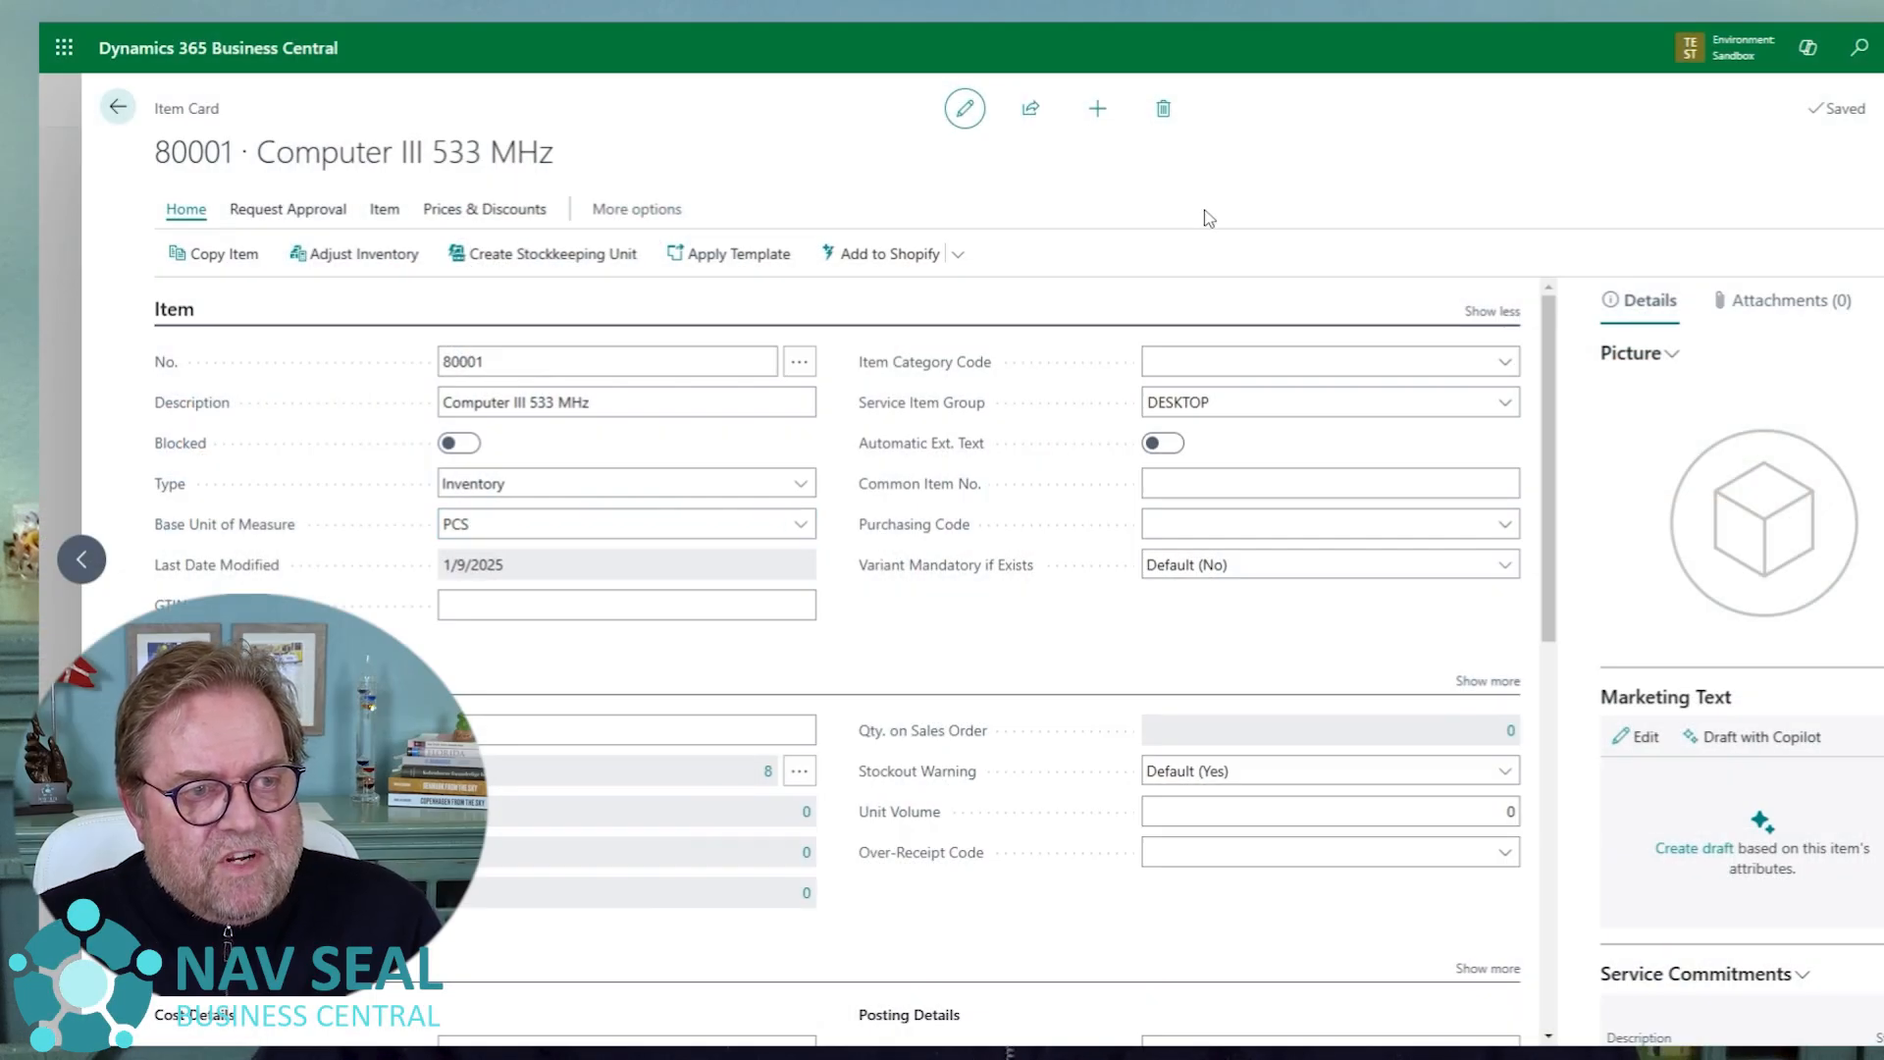
{"action": "key", "text": "Escape"}
{"action": "key", "text": "Escape"}
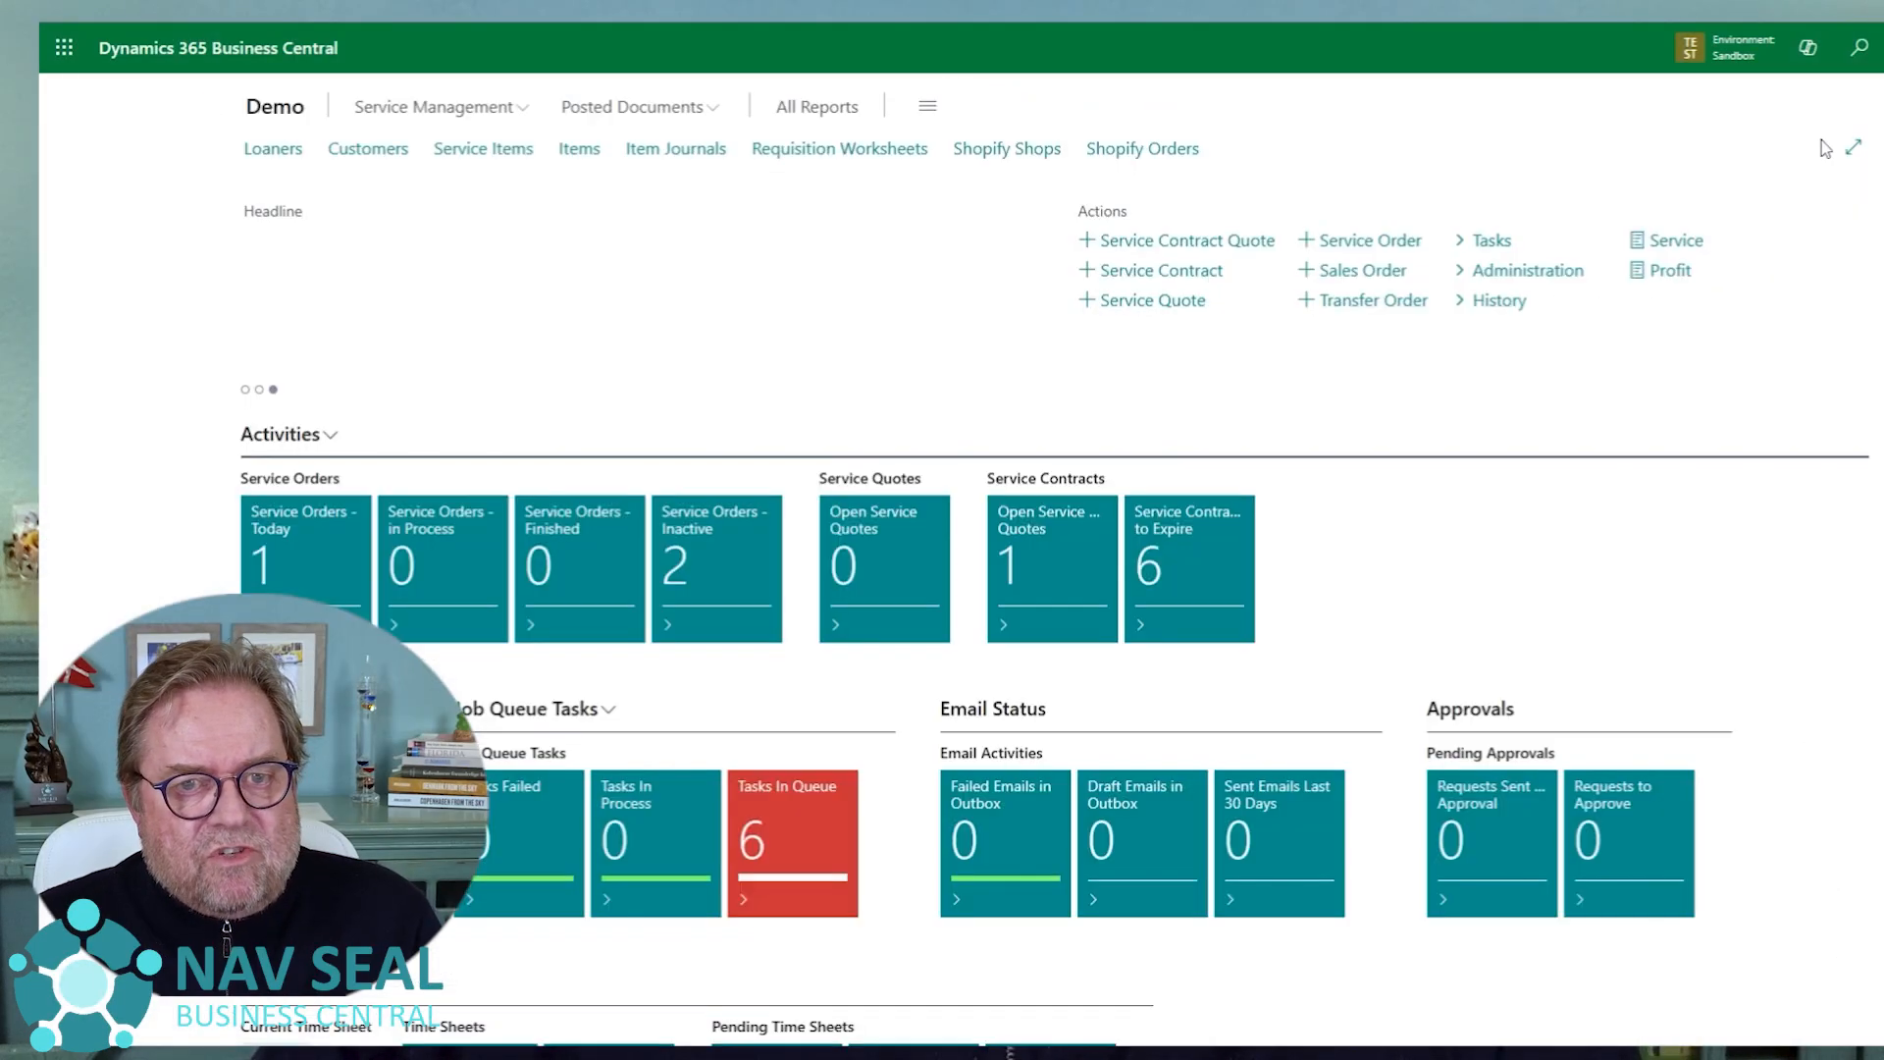
Search for "sales ord" and open the Sales Orders list.
{"action": "left_click", "coordinate": [1860, 49]}
{"action": "type", "text": "sales or"}
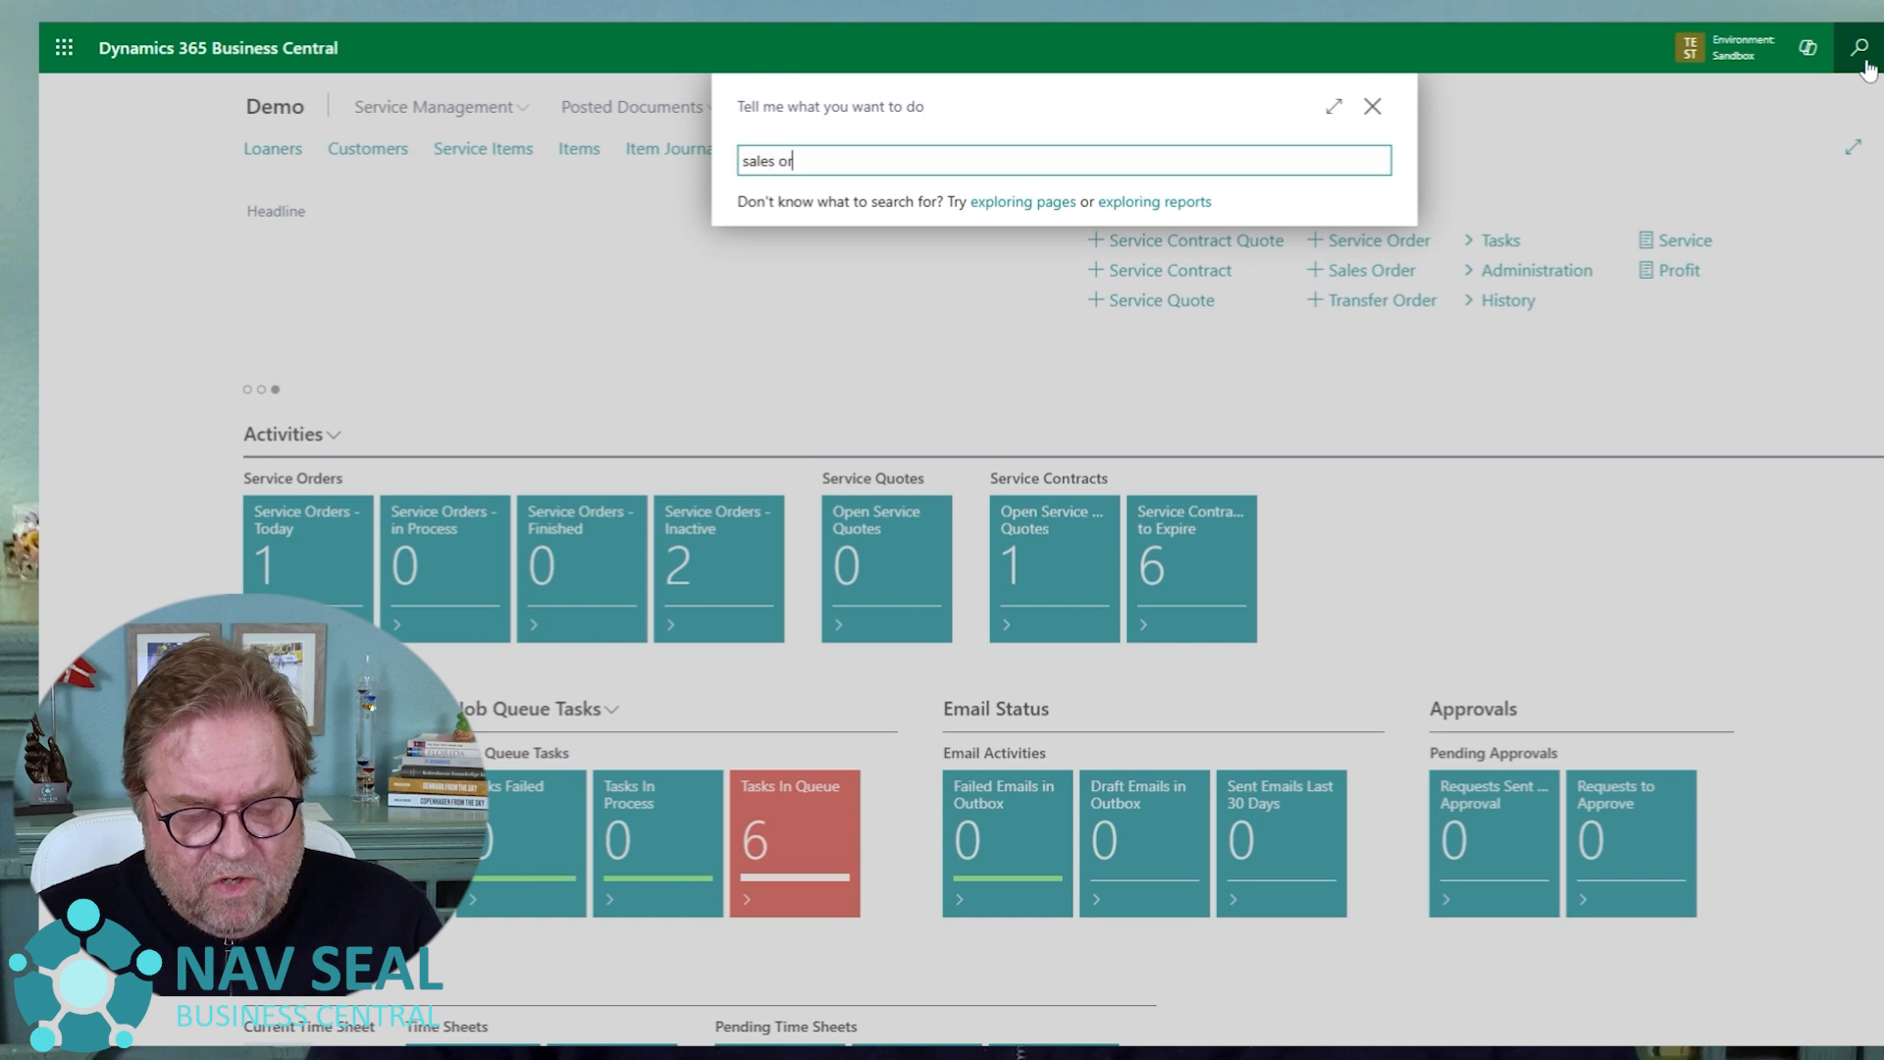
{"action": "type", "text": "d"}
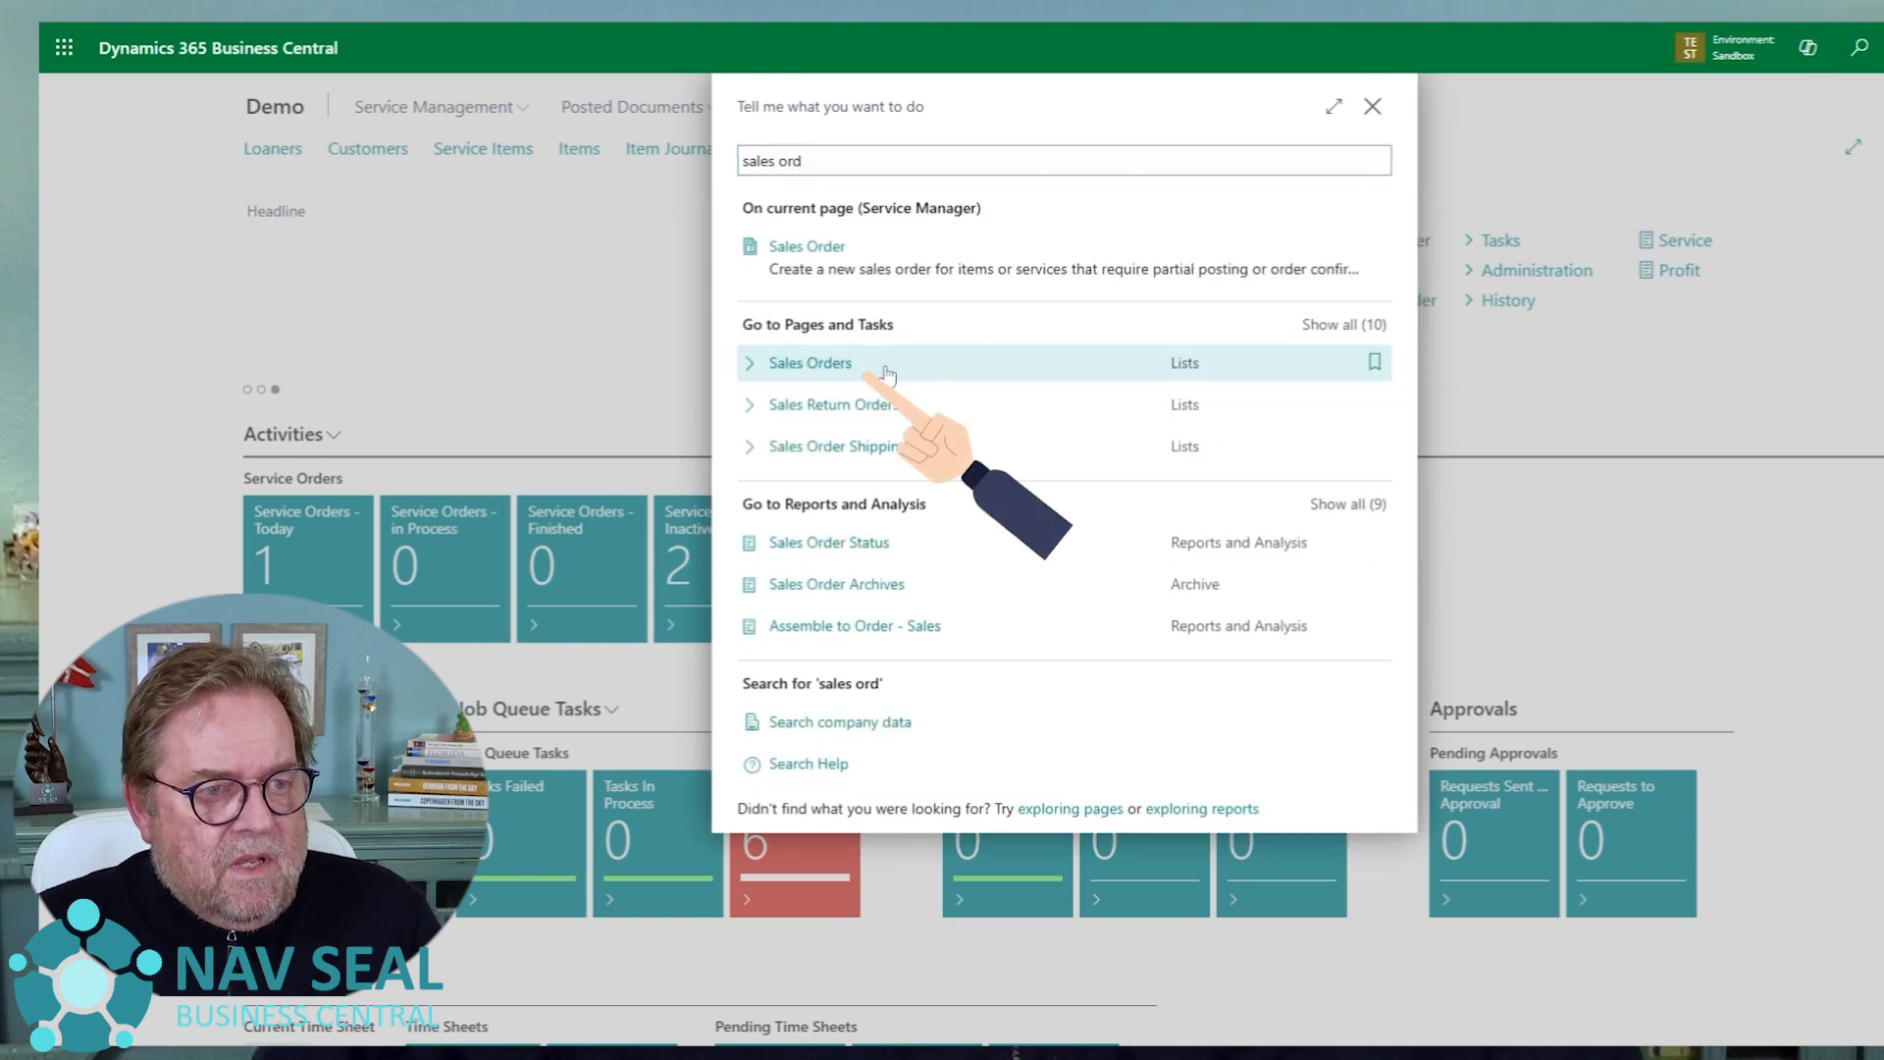
{"action": "left_click", "coordinate": [811, 363]}
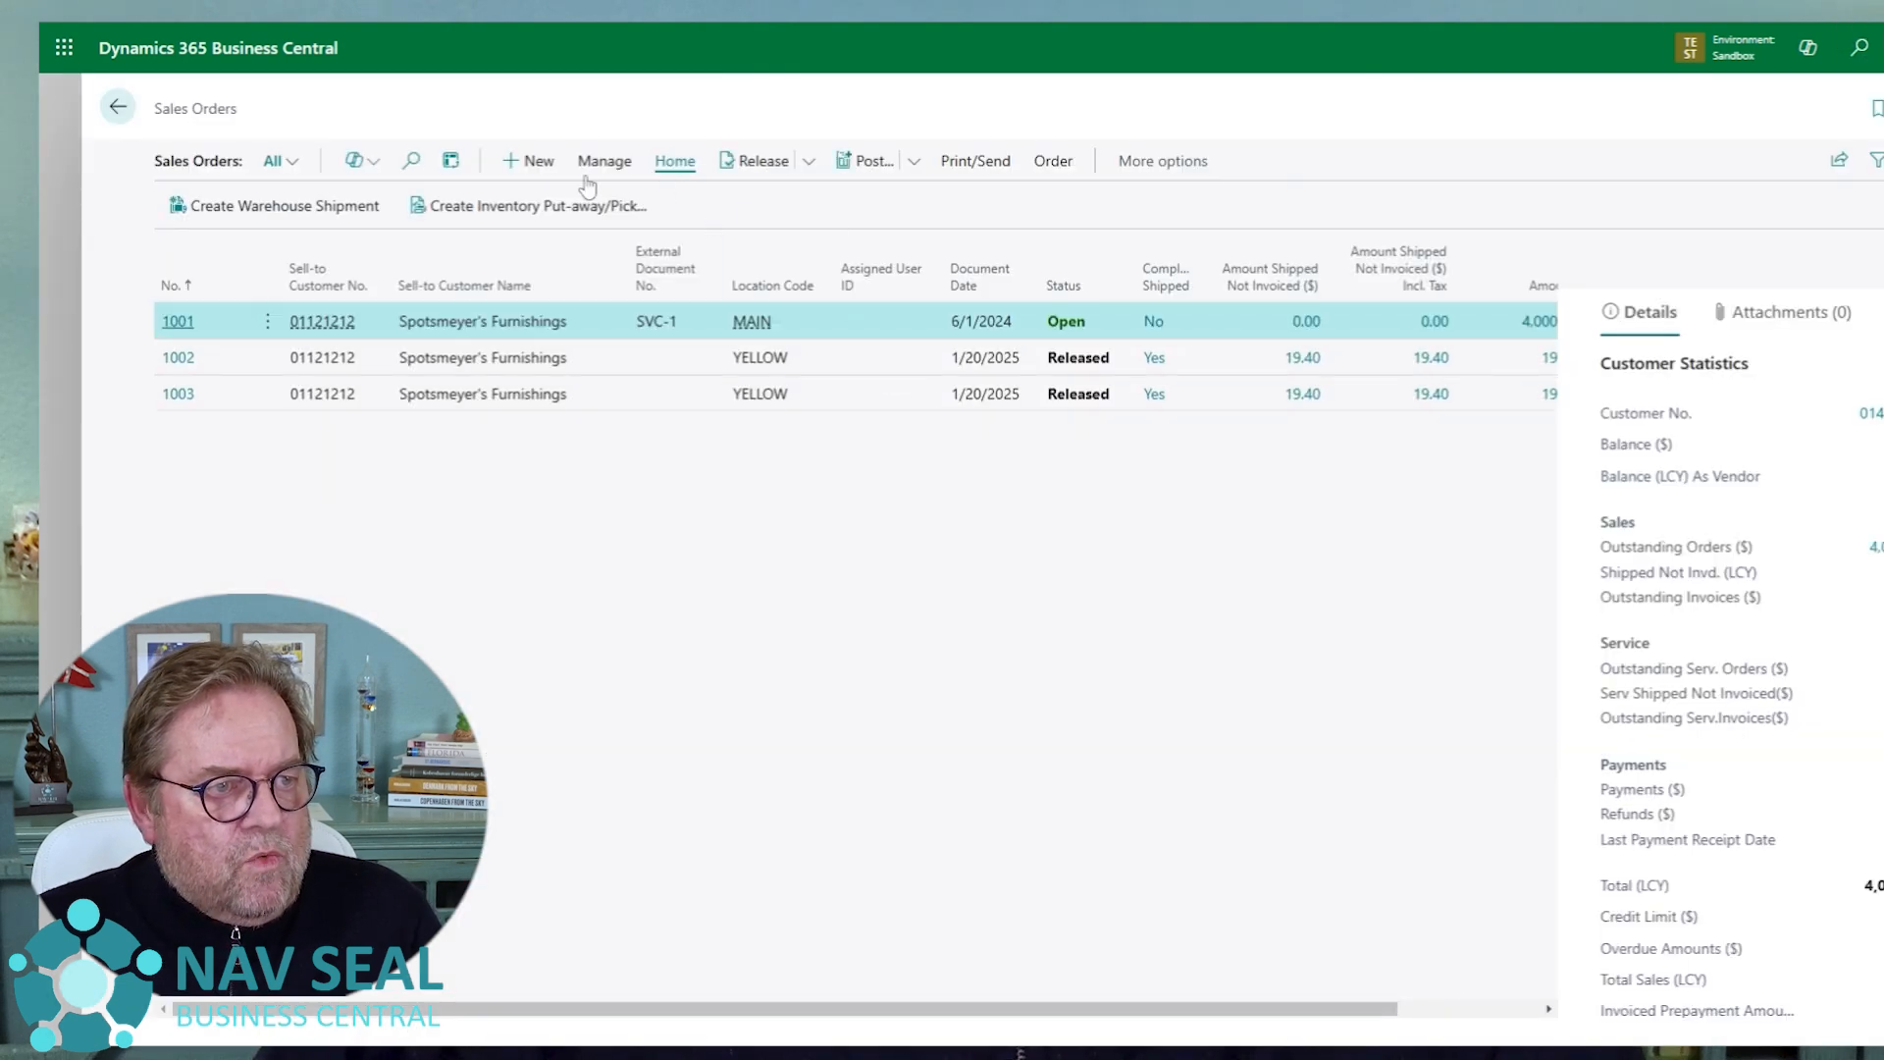
Create a new sales order for the customer Progressive Home Furnishings.
{"action": "left_click", "coordinate": [538, 161]}
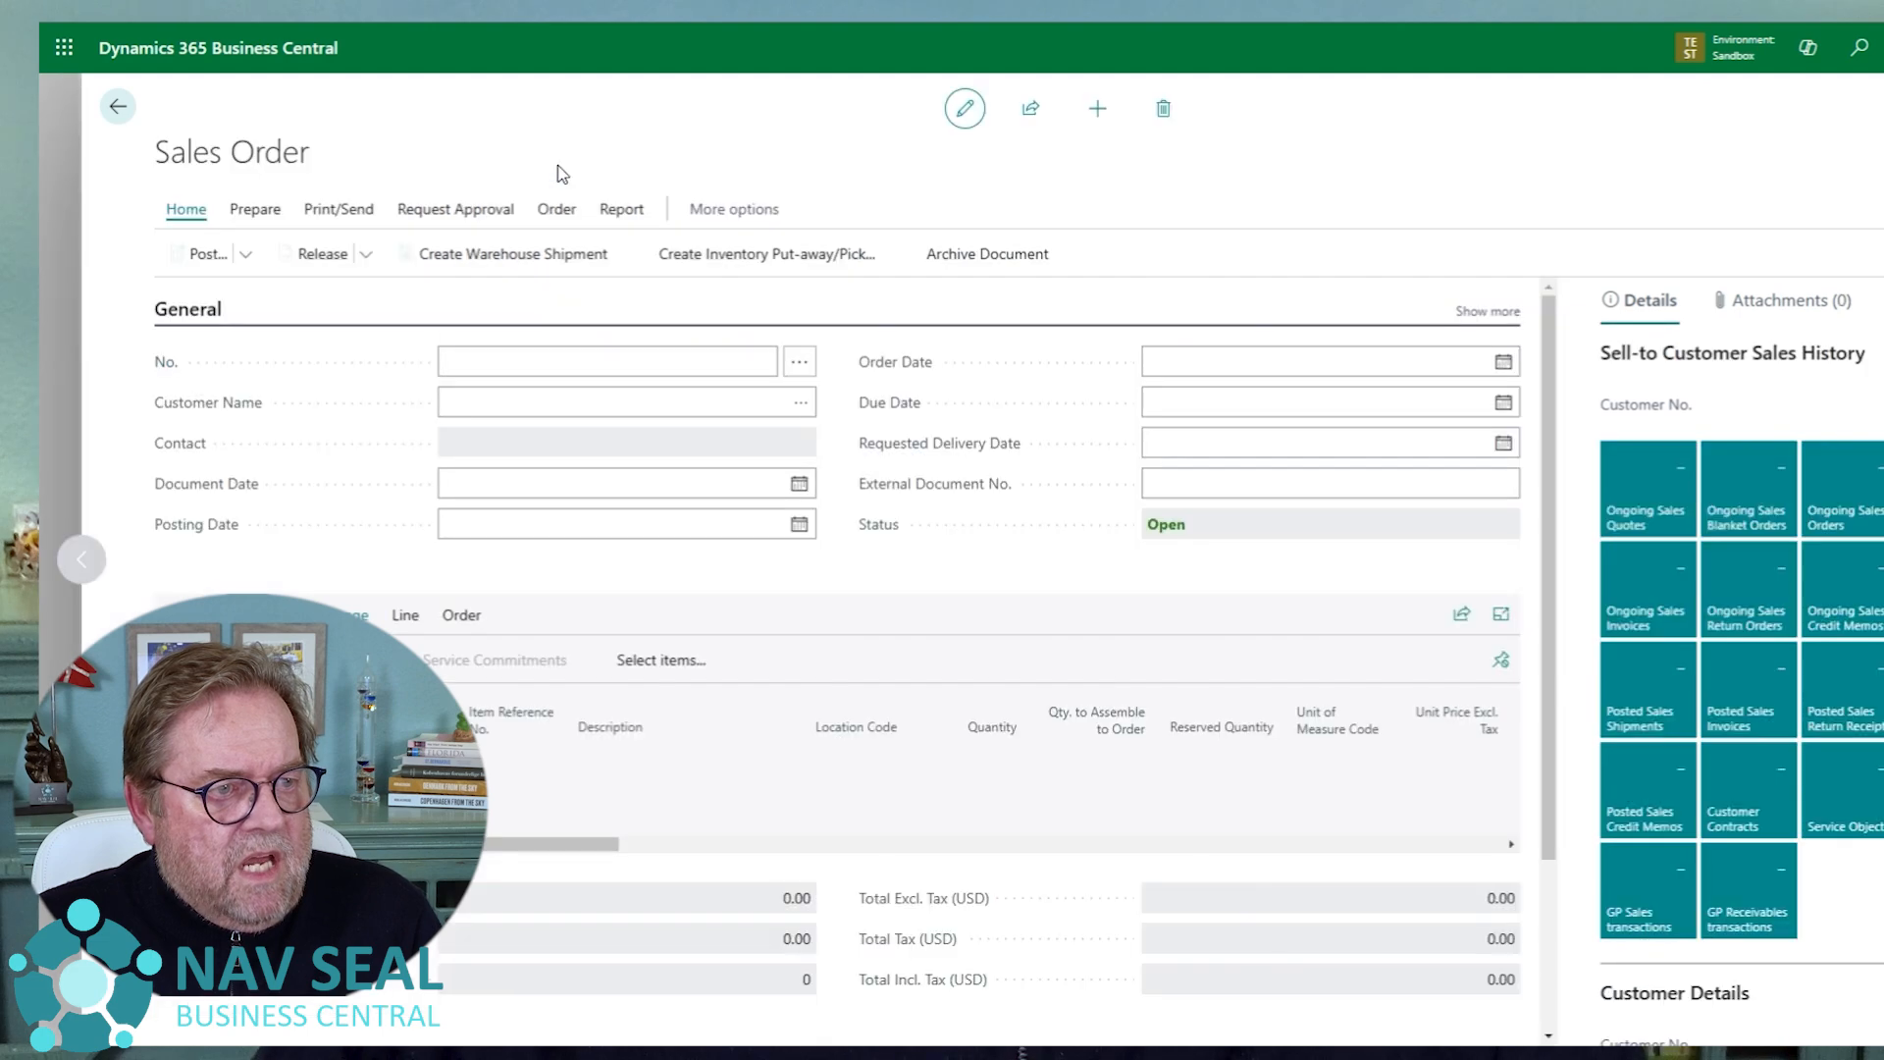
{"action": "left_click", "coordinate": [800, 403]}
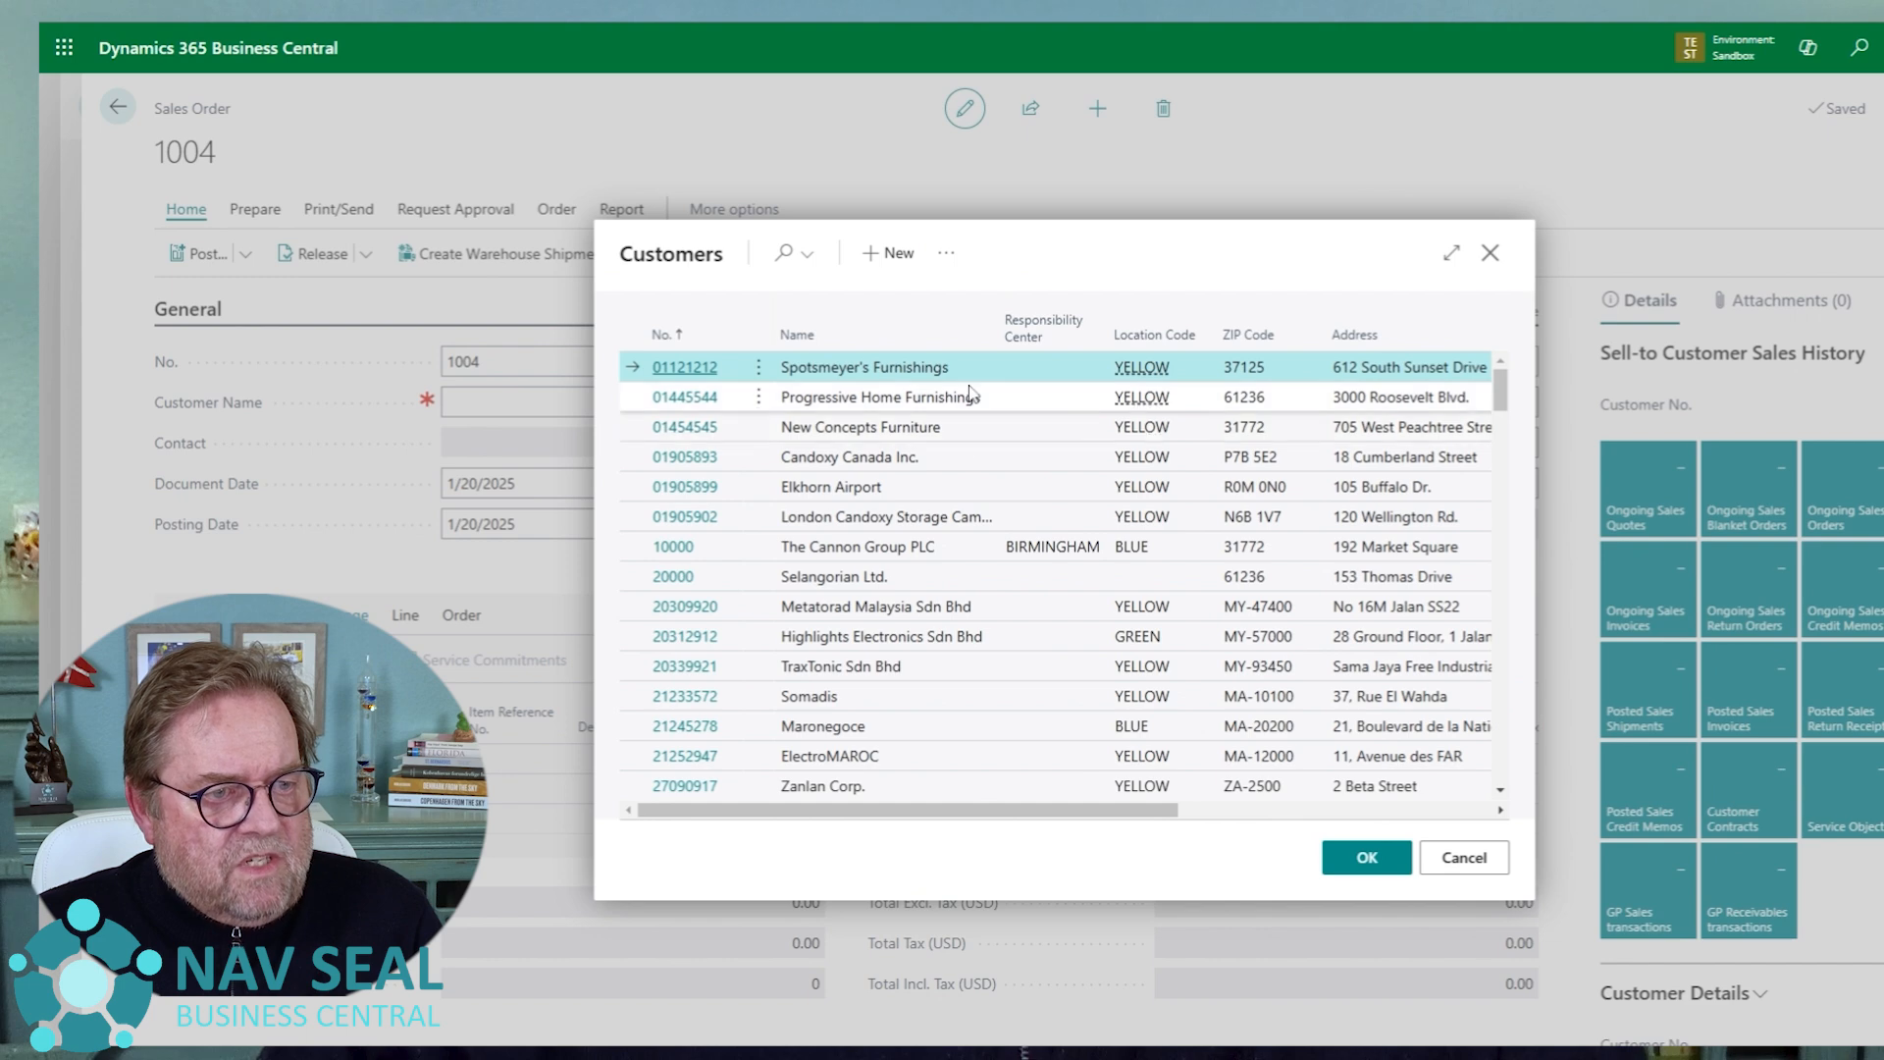
{"action": "left_click", "coordinate": [979, 390]}
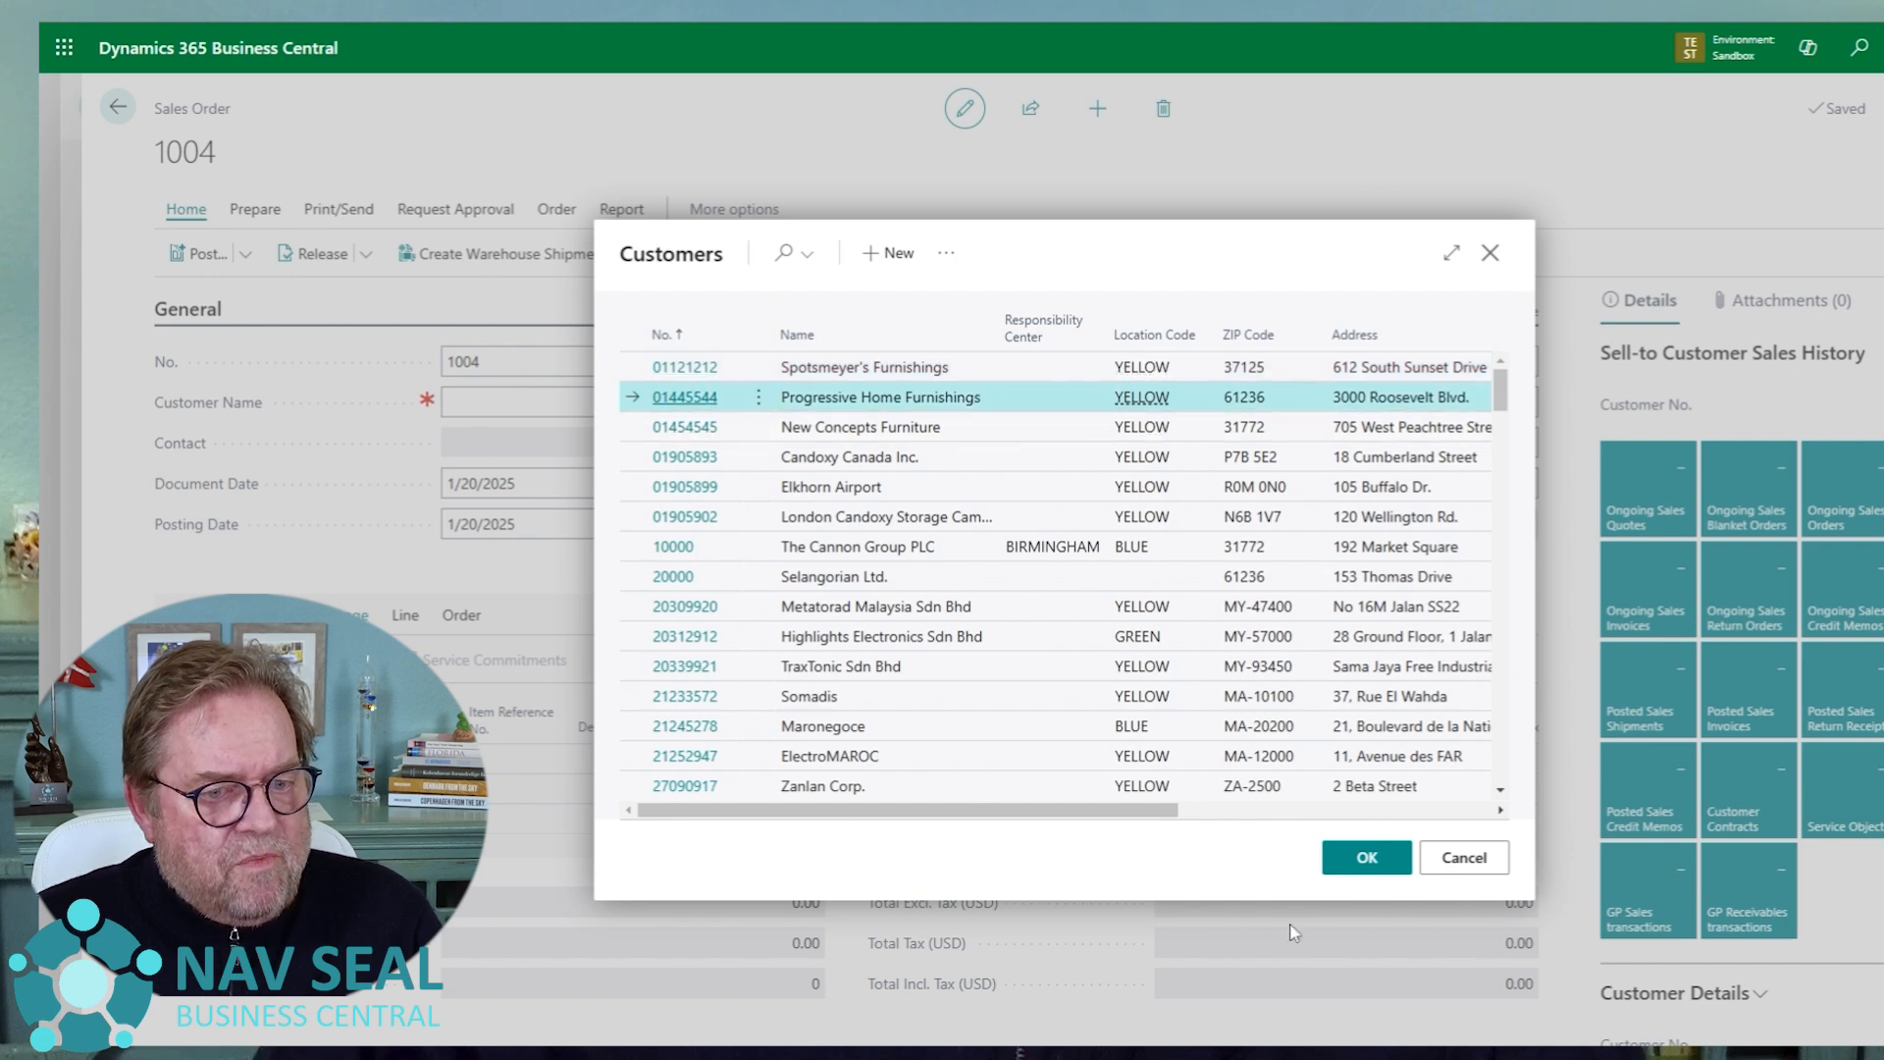
{"action": "left_click", "coordinate": [1364, 858]}
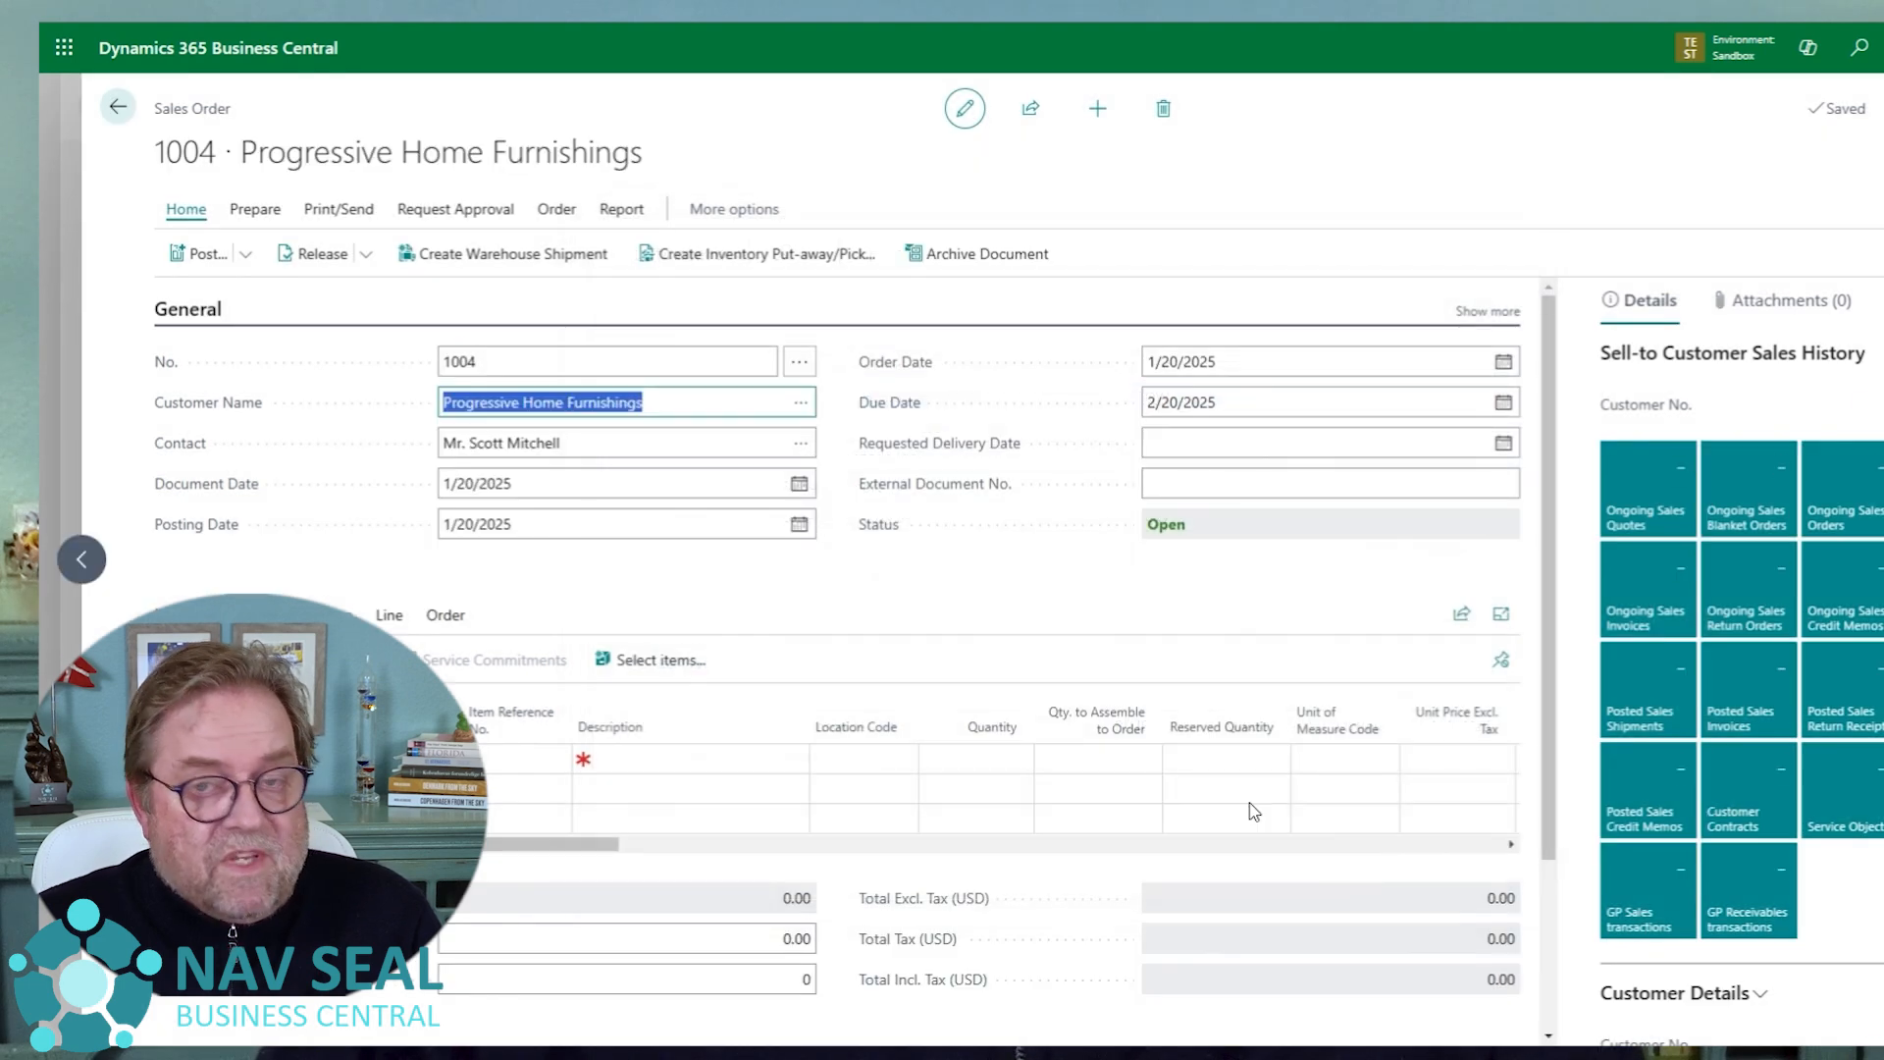
Add item 80001, Computer III 533 MHz, to the first line of the sales order.
{"action": "left_click", "coordinate": [432, 759]}
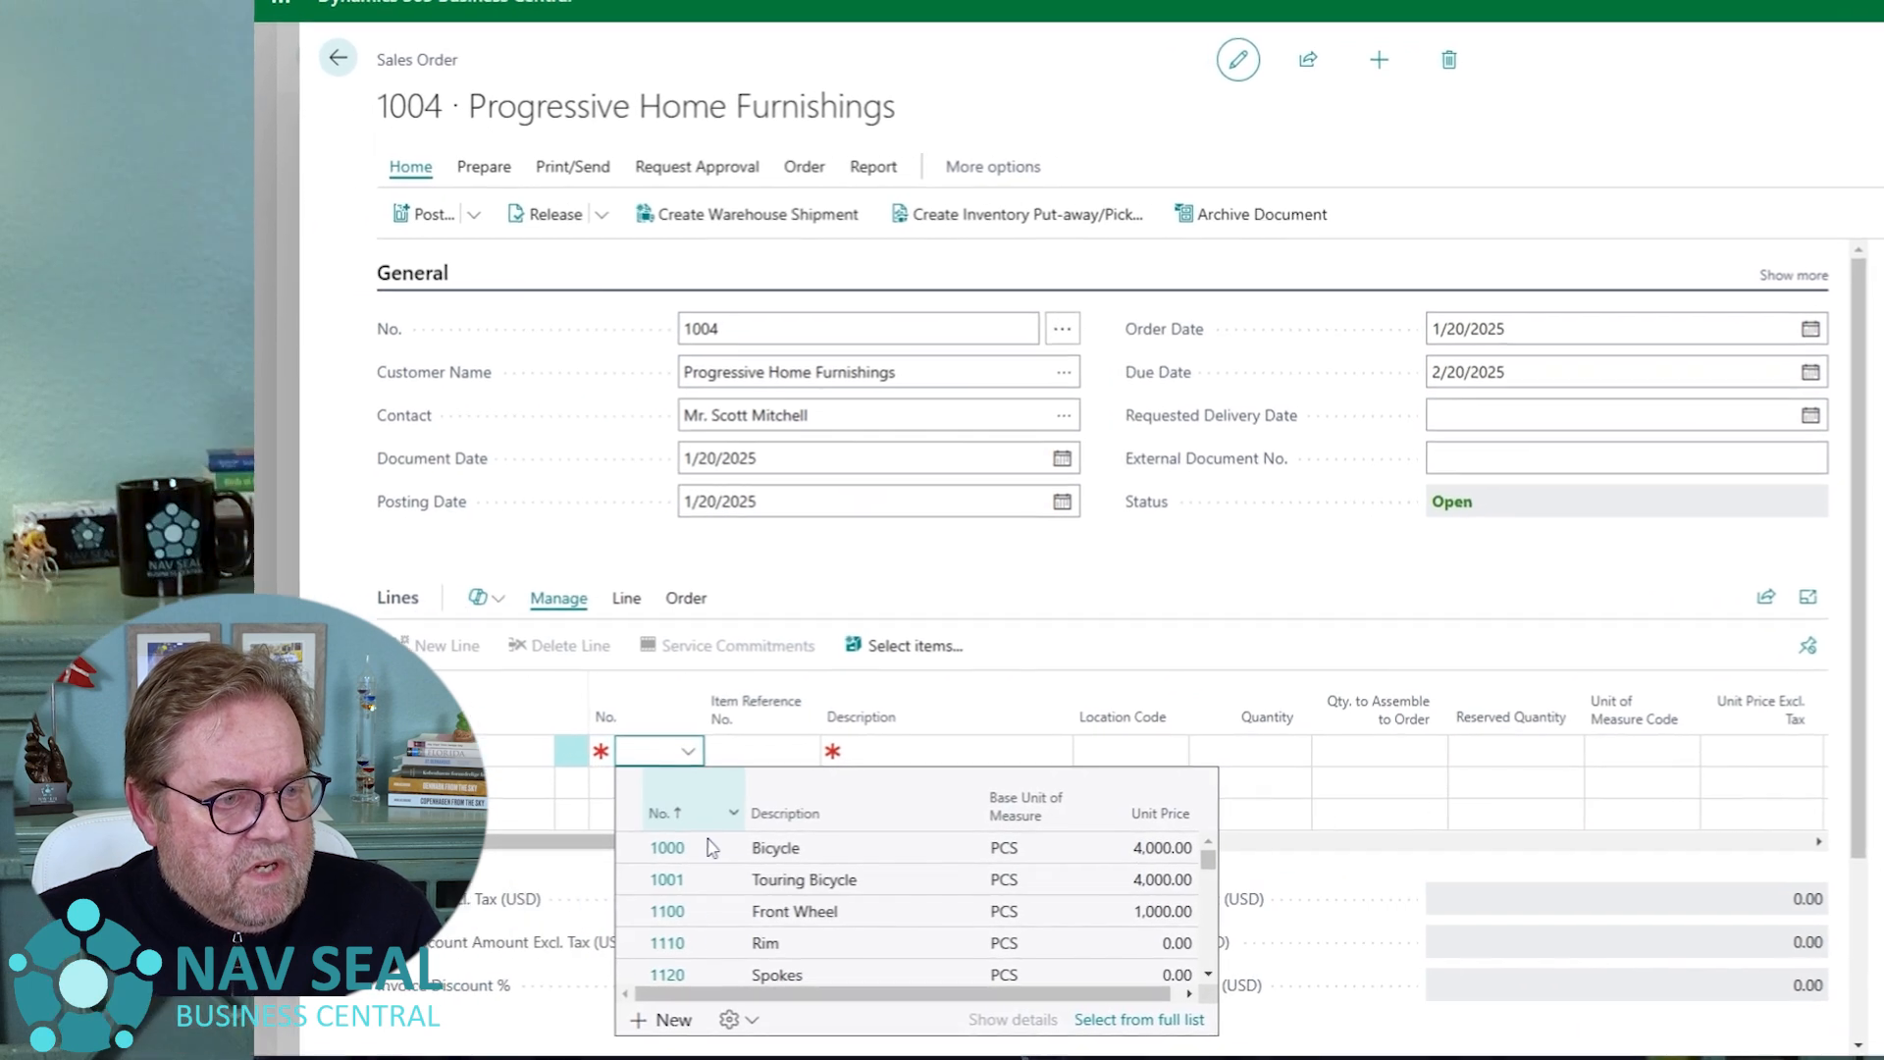
{"action": "type", "text": "80001"}
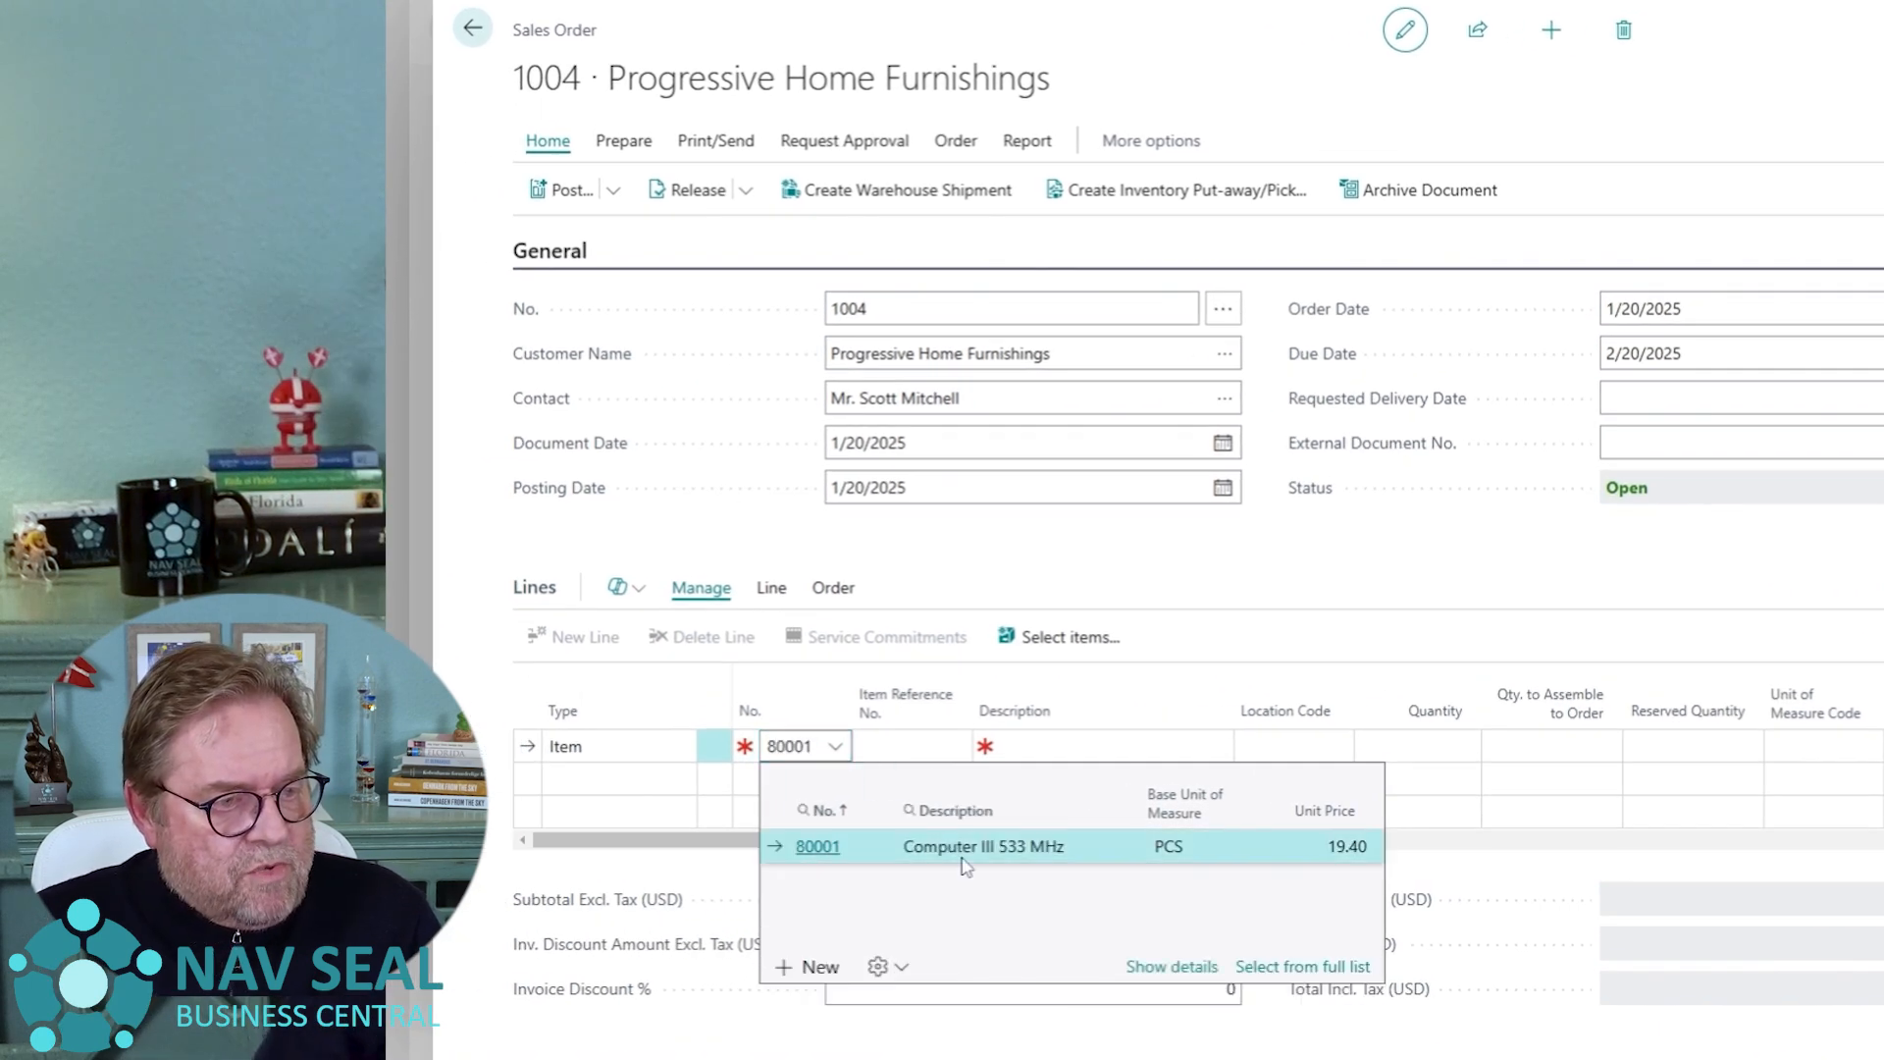
{"action": "left_click", "coordinate": [962, 859]}
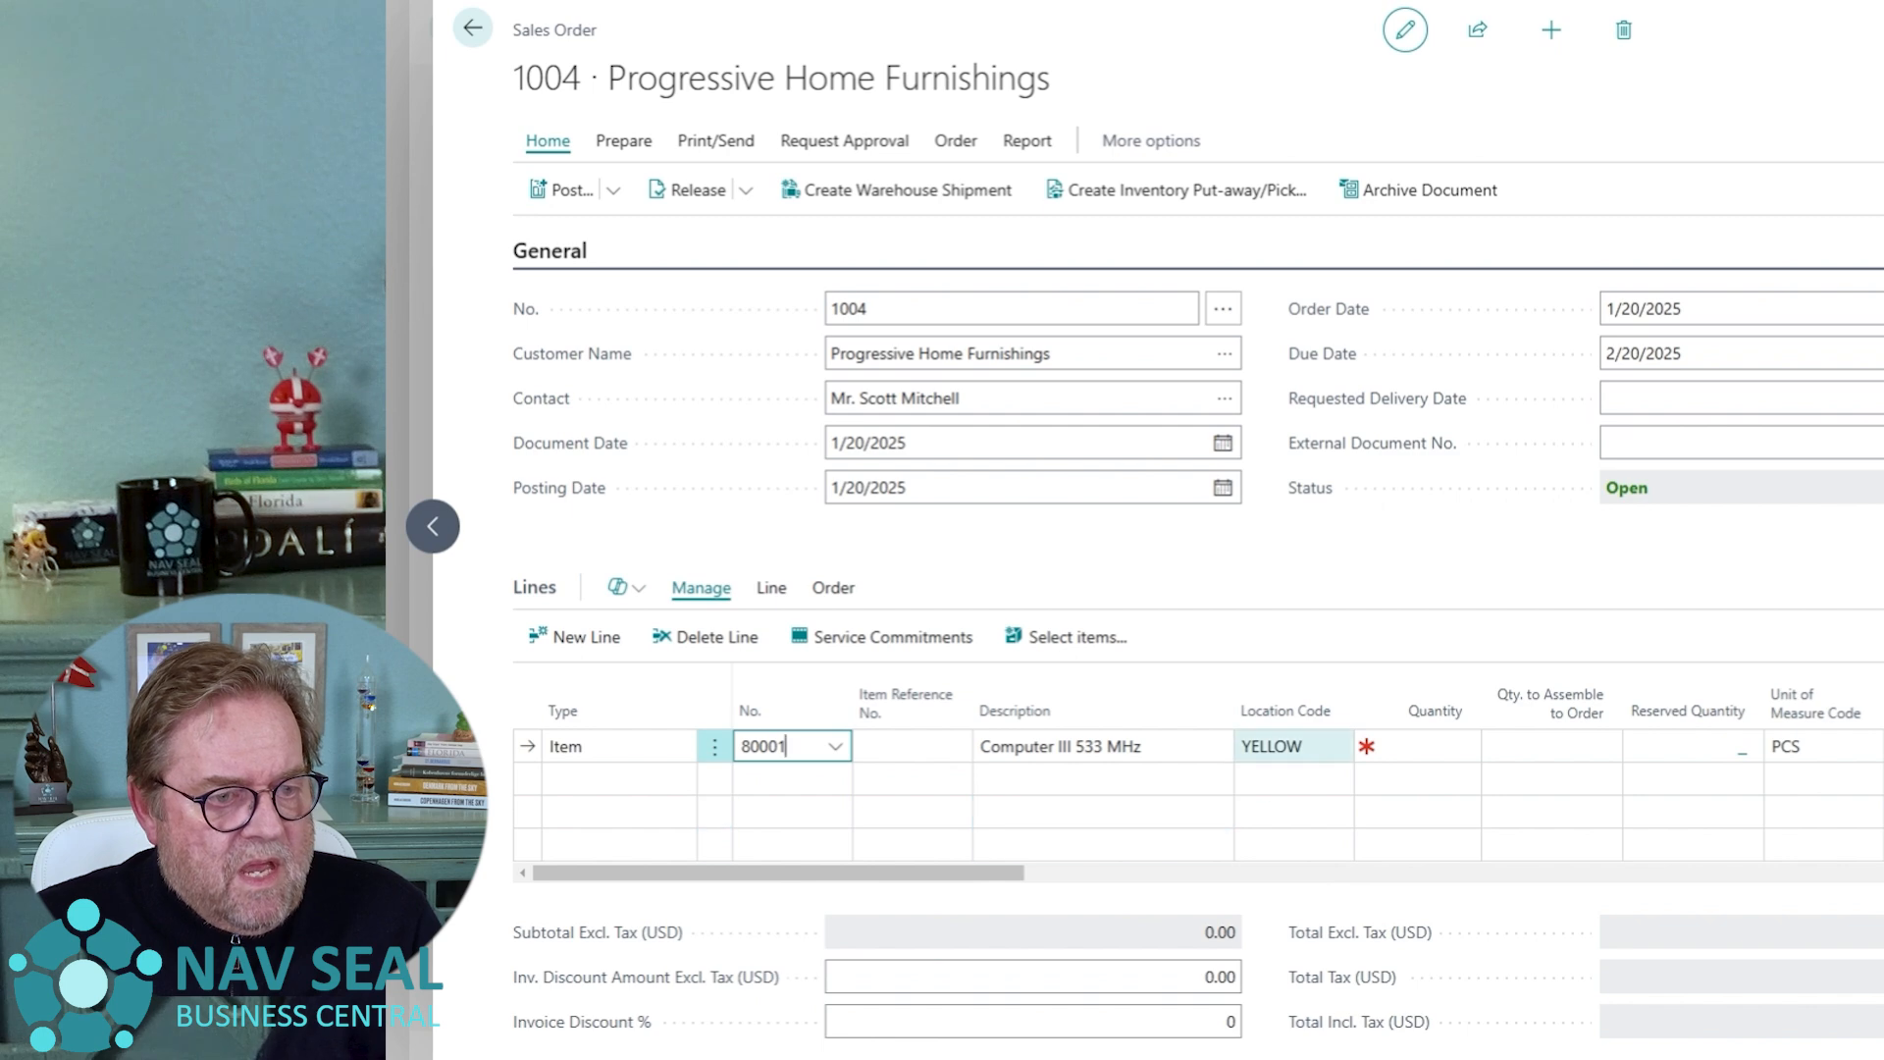
Set the computer line's location code to BLUE and its quantity to 3.
{"action": "left_click", "coordinate": [1274, 746]}
{"action": "left_click", "coordinate": [1338, 748]}
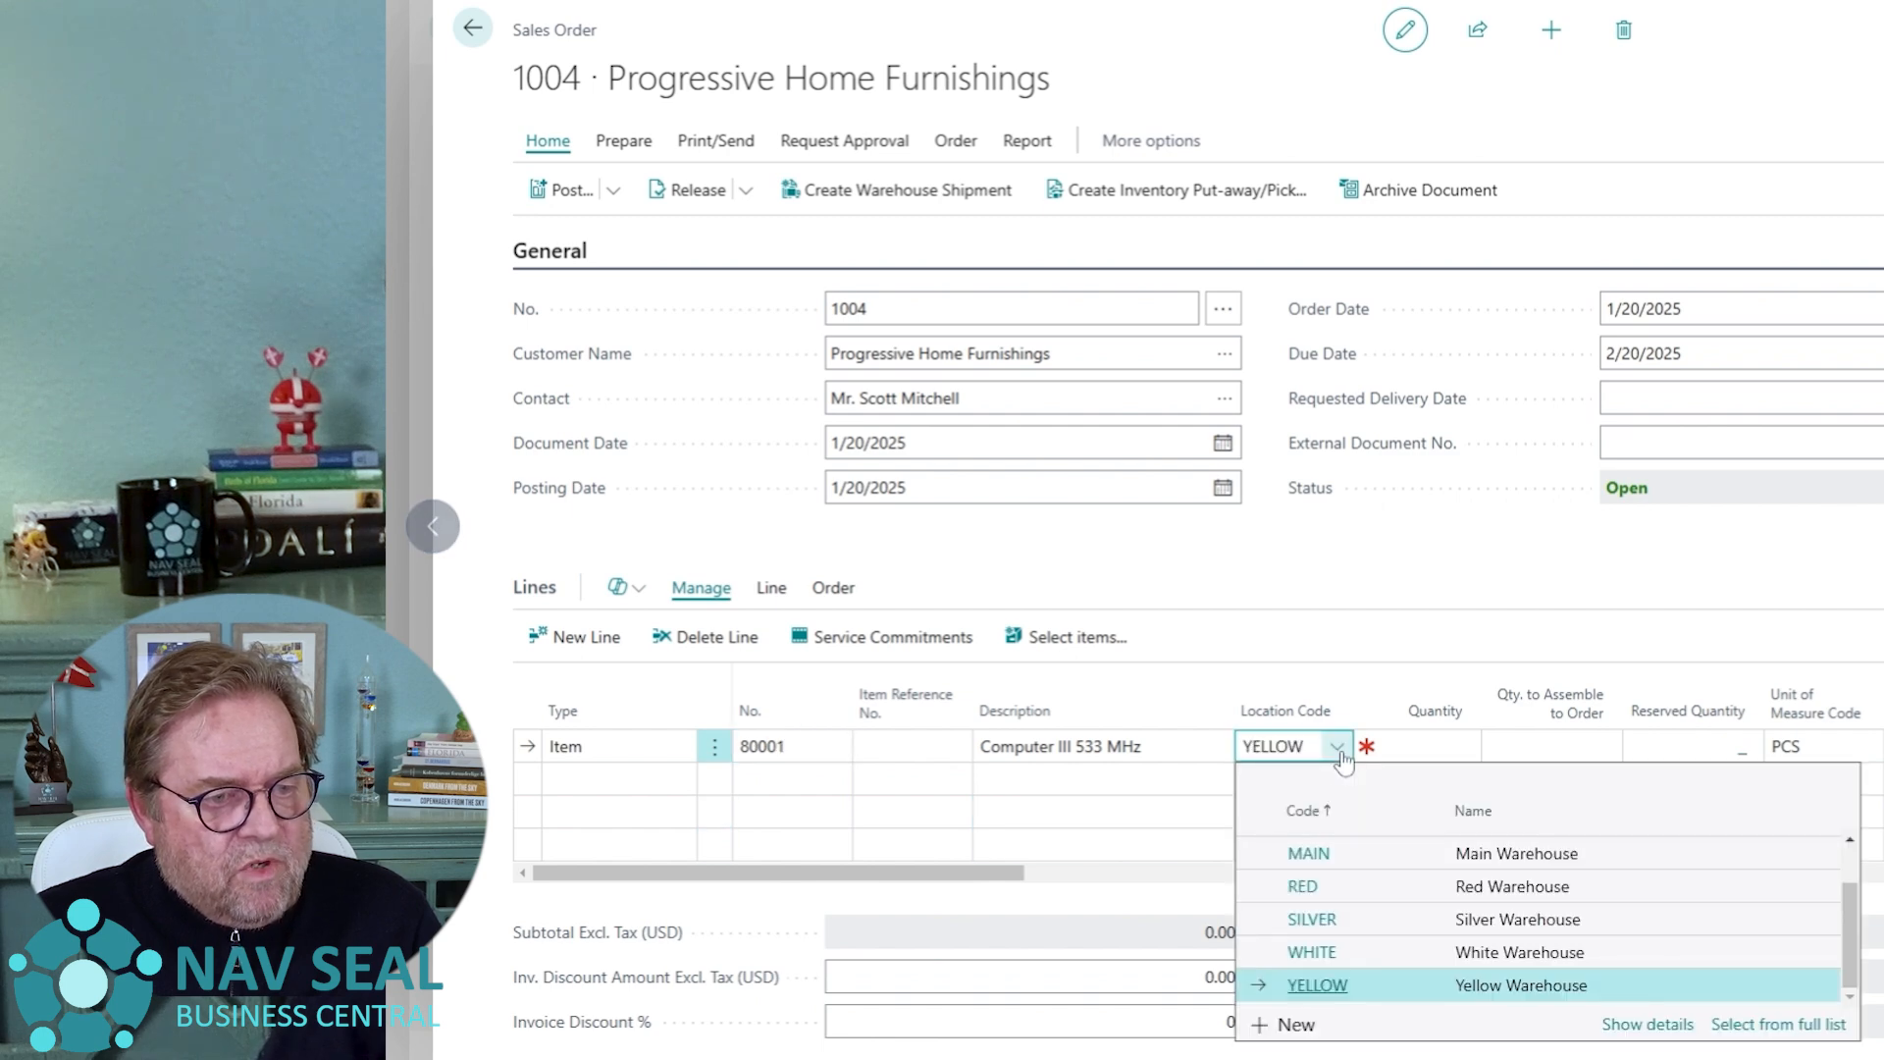
{"action": "scroll", "coordinate": [1340, 864], "scroll_direction": "up", "scroll_amount": 1}
{"action": "left_click", "coordinate": [1335, 849]}
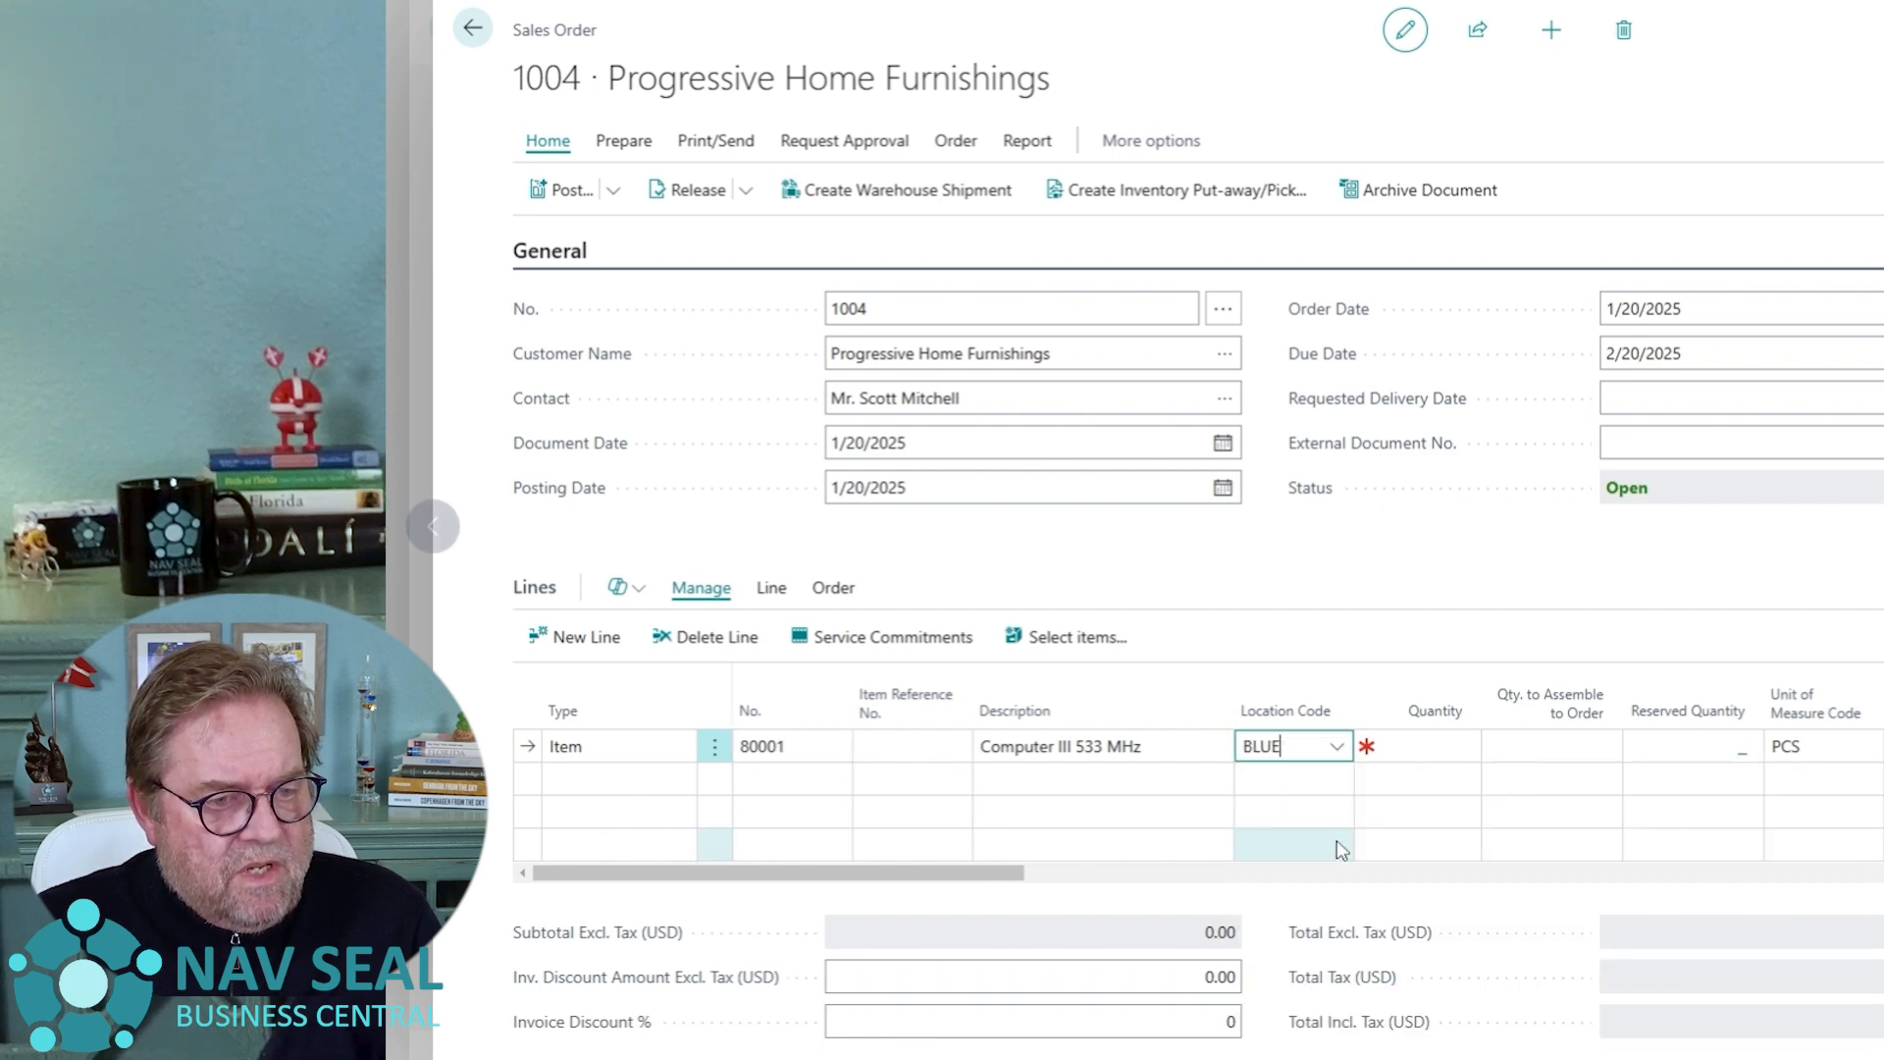
{"action": "key", "text": "Tab"}
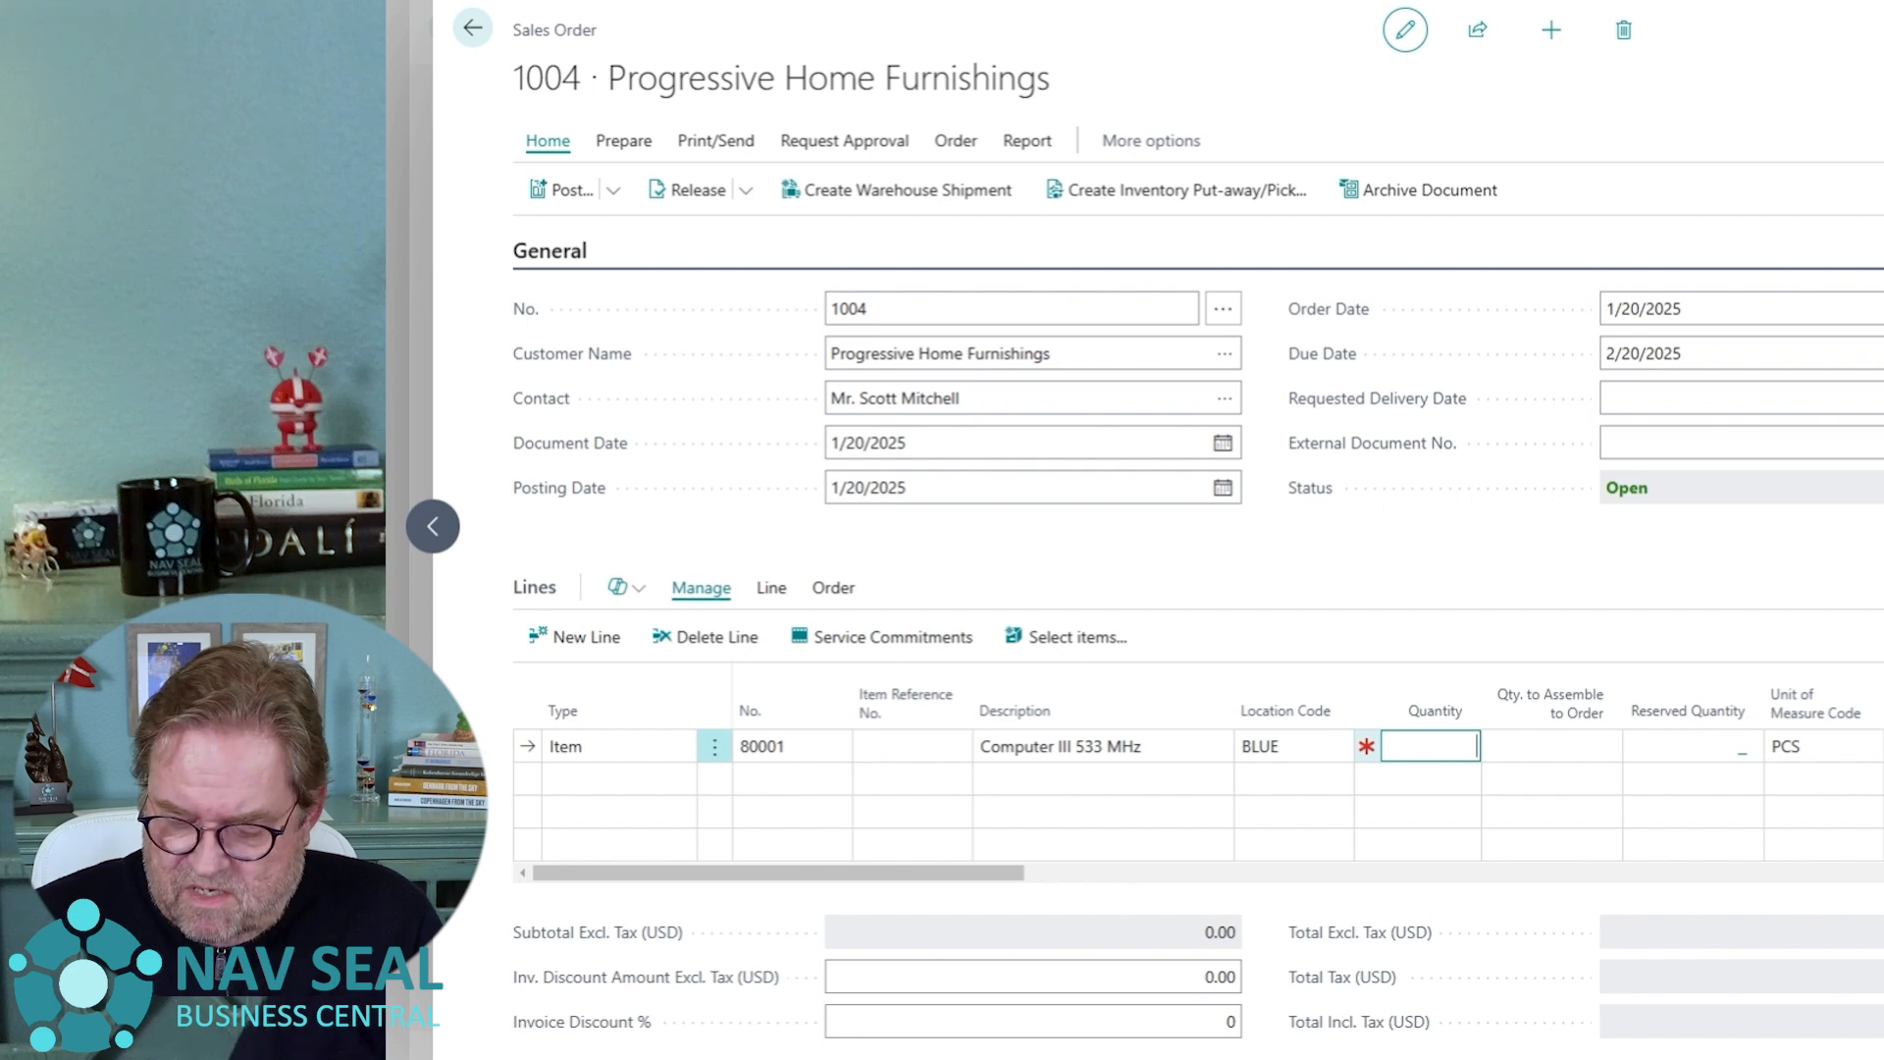
{"action": "key", "text": "Tab"}
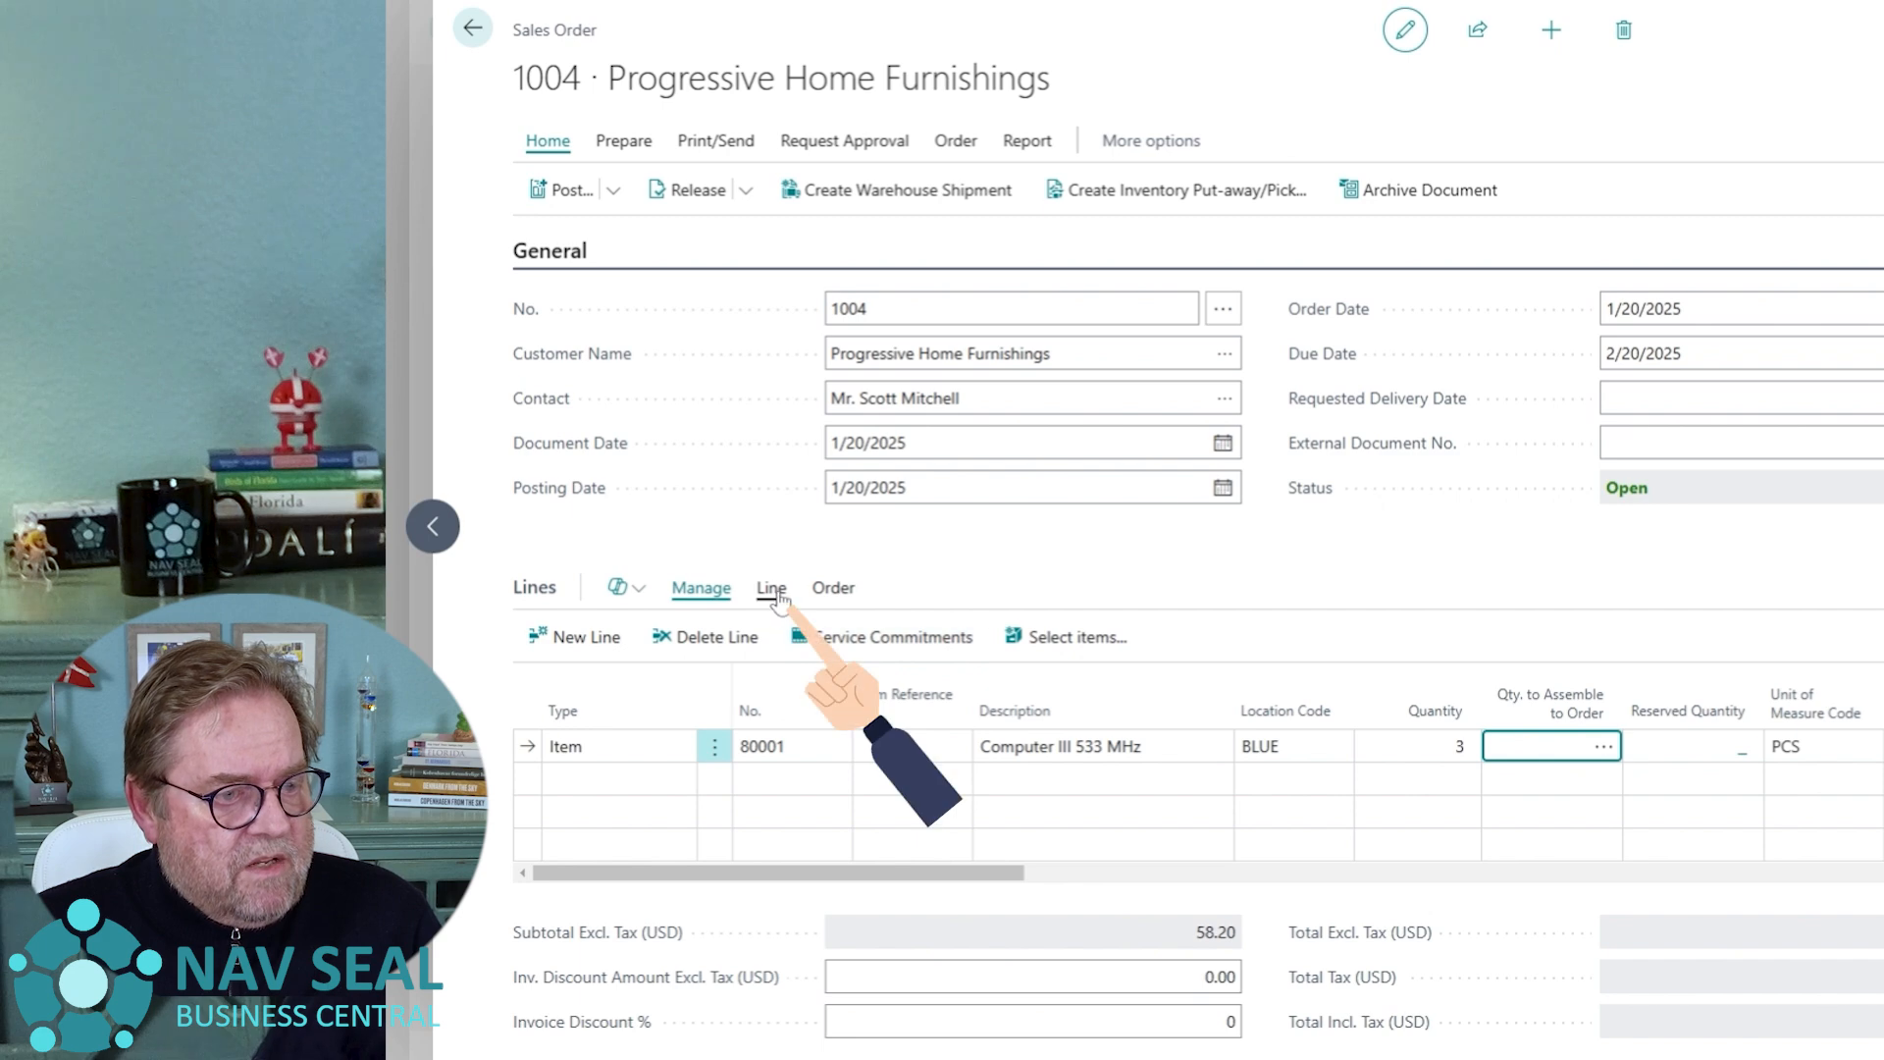
Open the item tracking lines for the computer line and assign serial number SN010 to the first one.
{"action": "left_click", "coordinate": [775, 591]}
{"action": "left_click", "coordinate": [969, 637]}
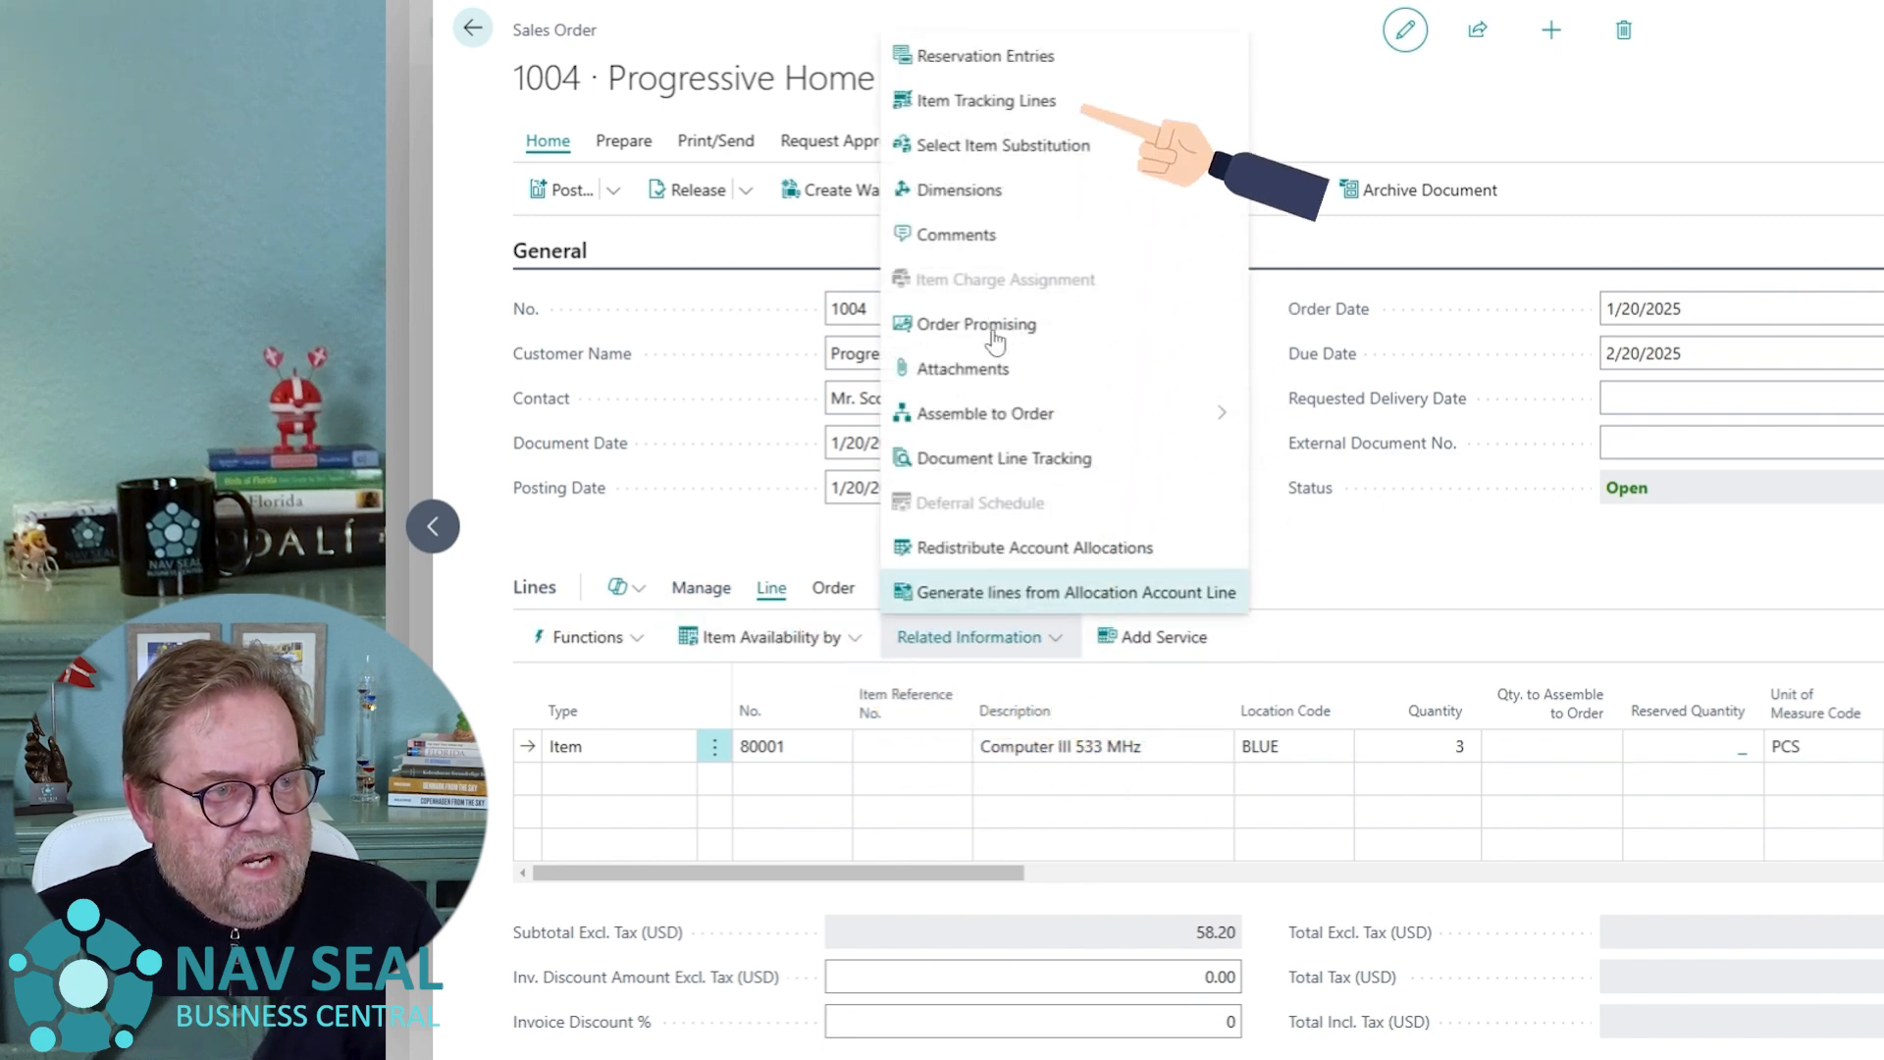
{"action": "left_click", "coordinate": [1021, 103]}
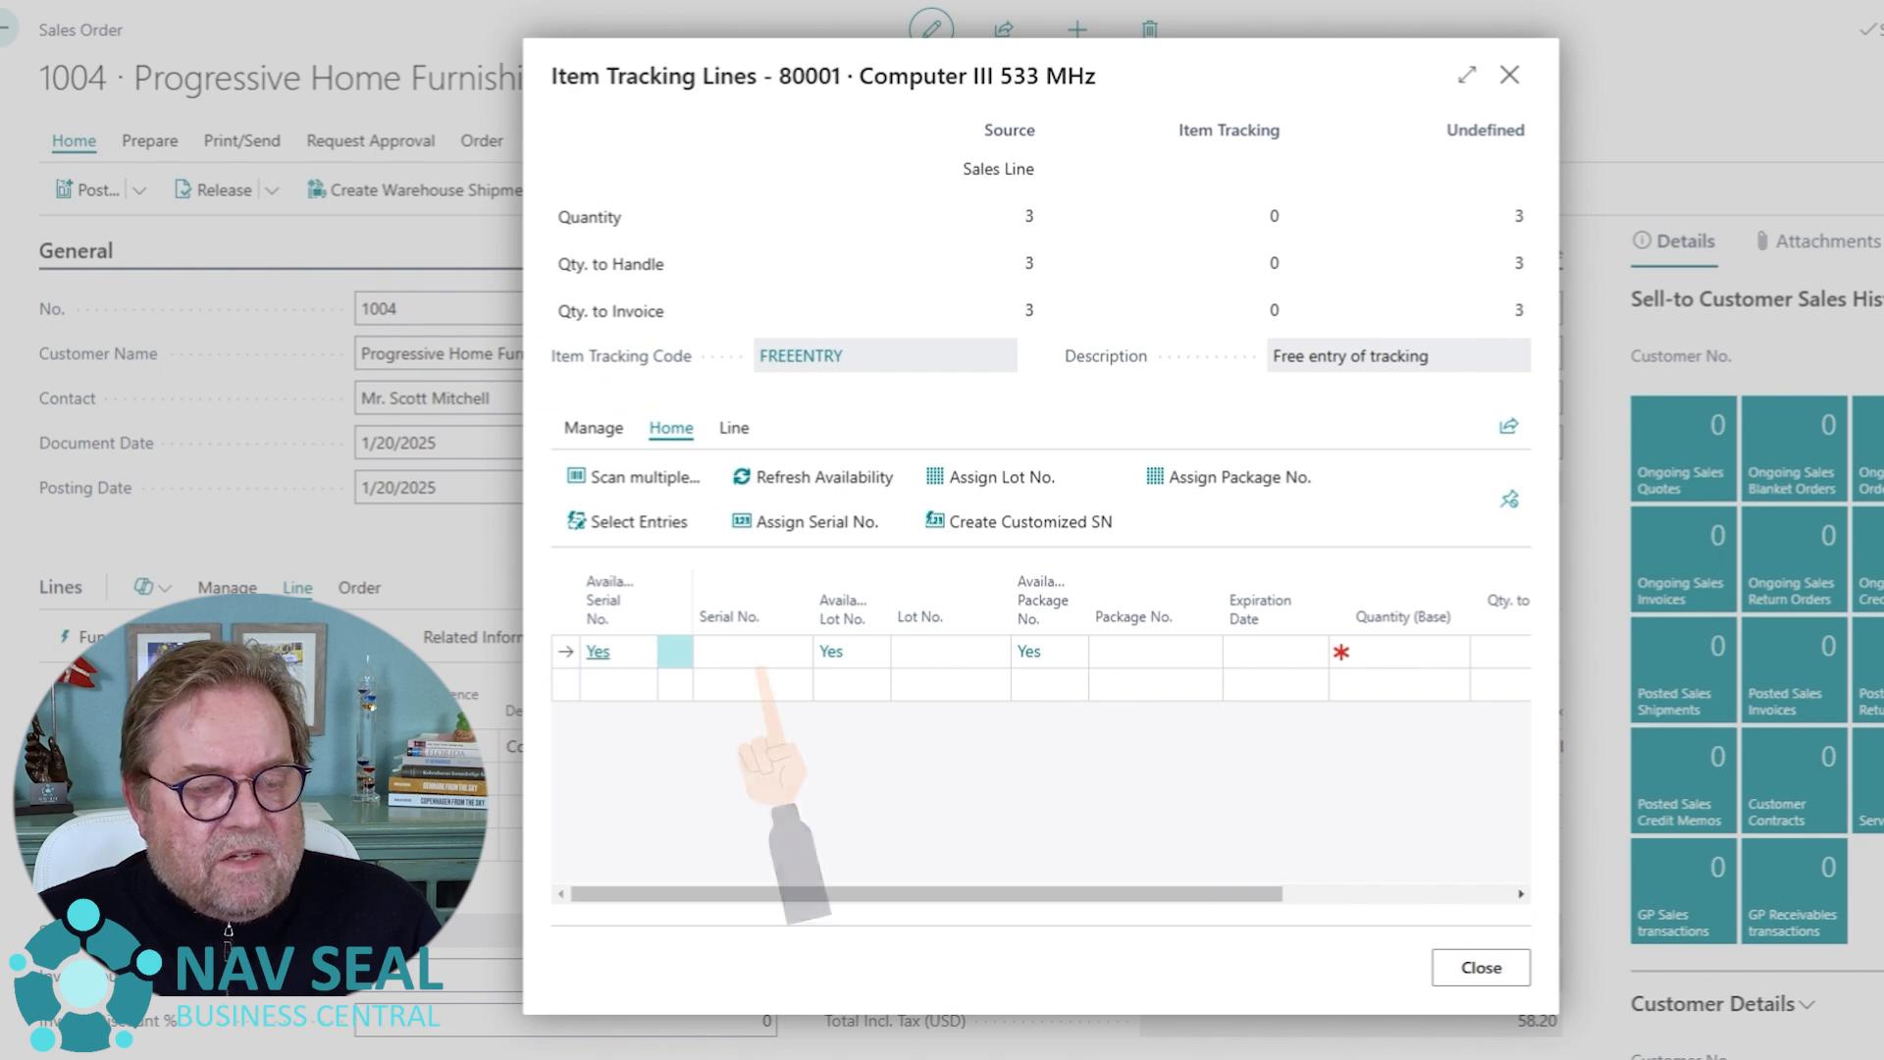
{"action": "left_click", "coordinate": [783, 654]}
{"action": "left_click", "coordinate": [799, 652]}
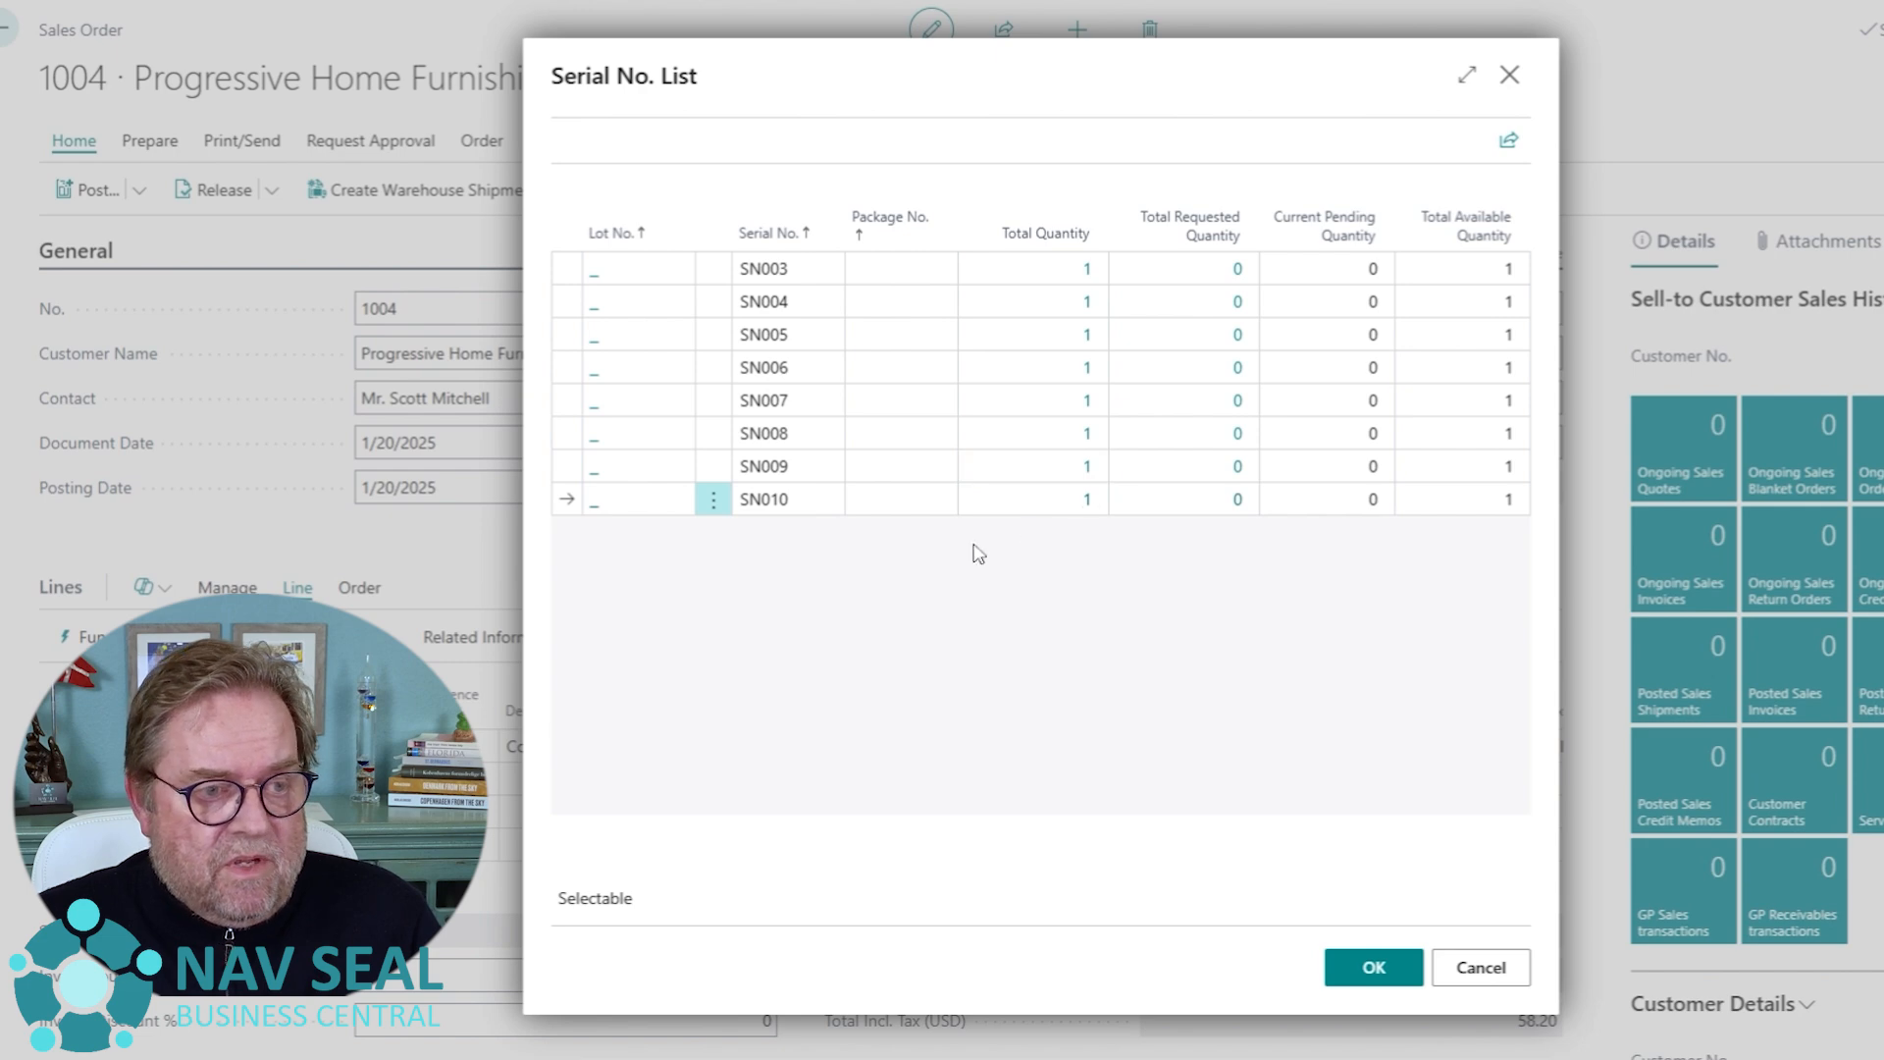
{"action": "left_click", "coordinate": [875, 450]}
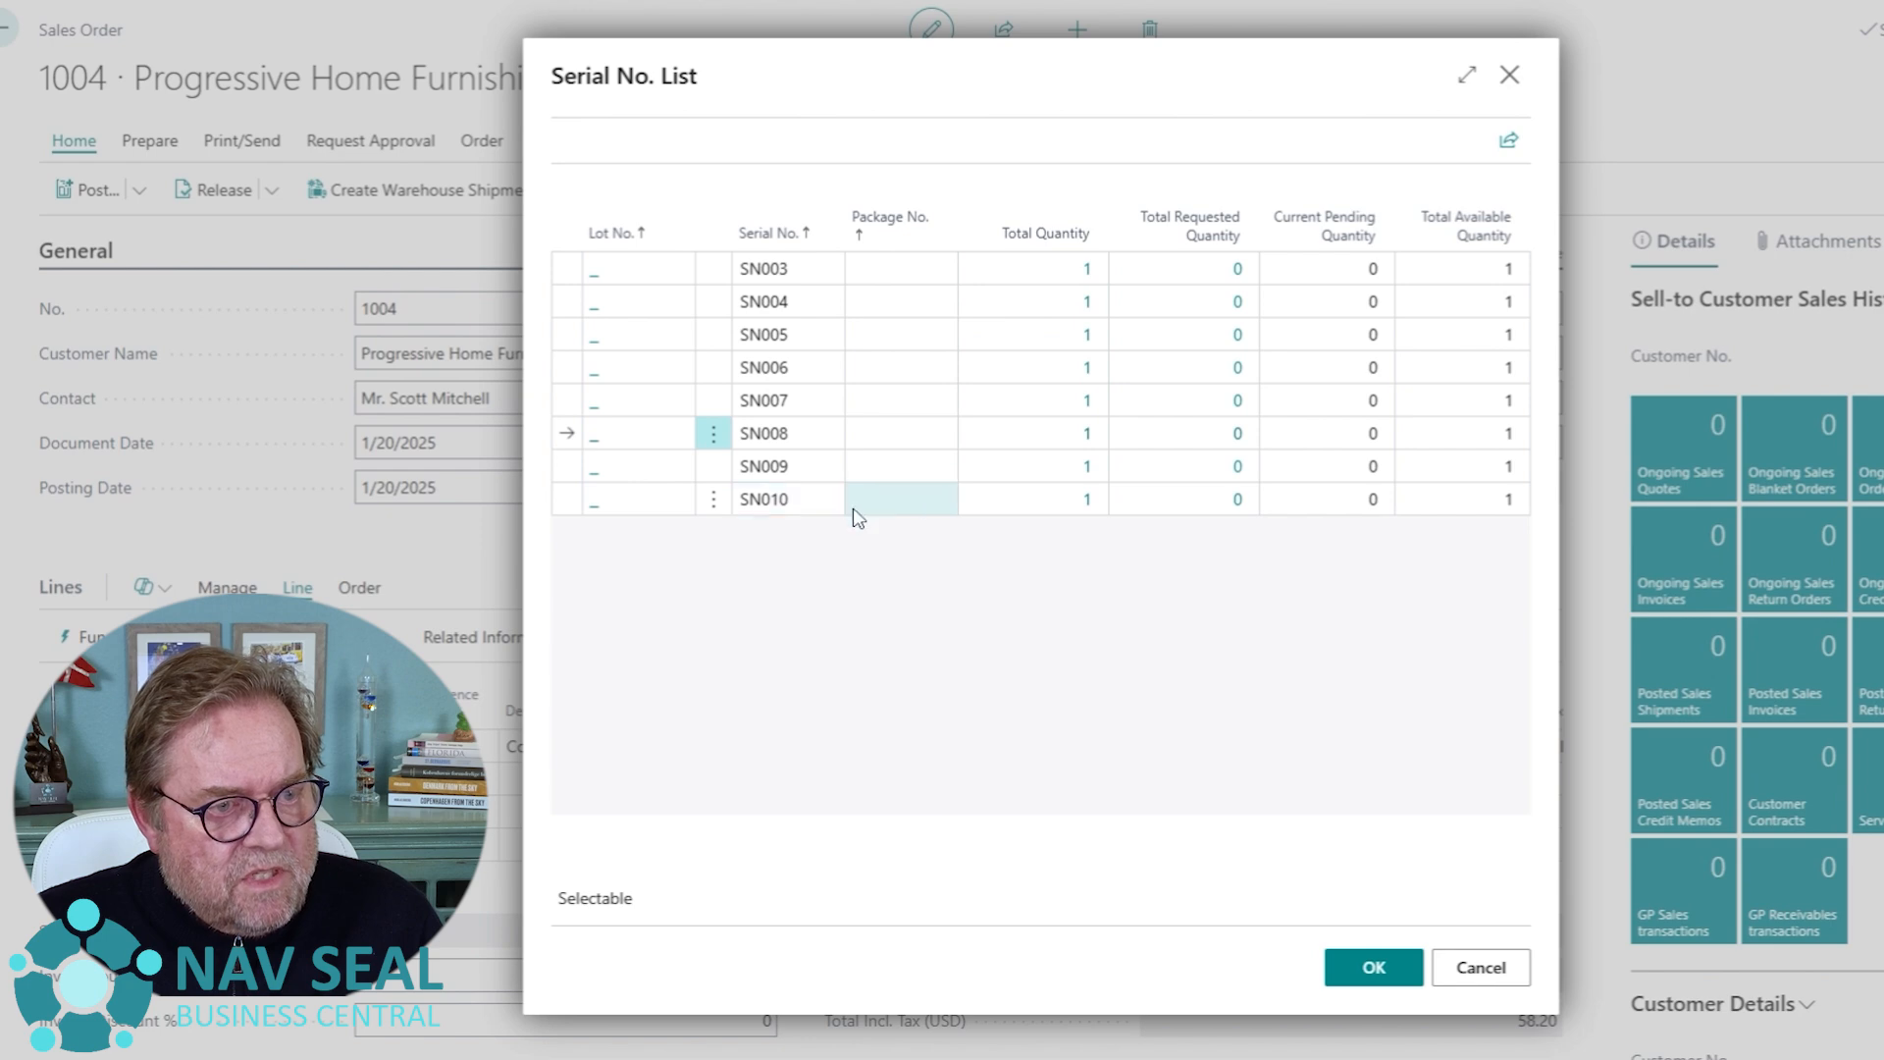
{"action": "left_click", "coordinate": [886, 511]}
{"action": "left_click", "coordinate": [1374, 968]}
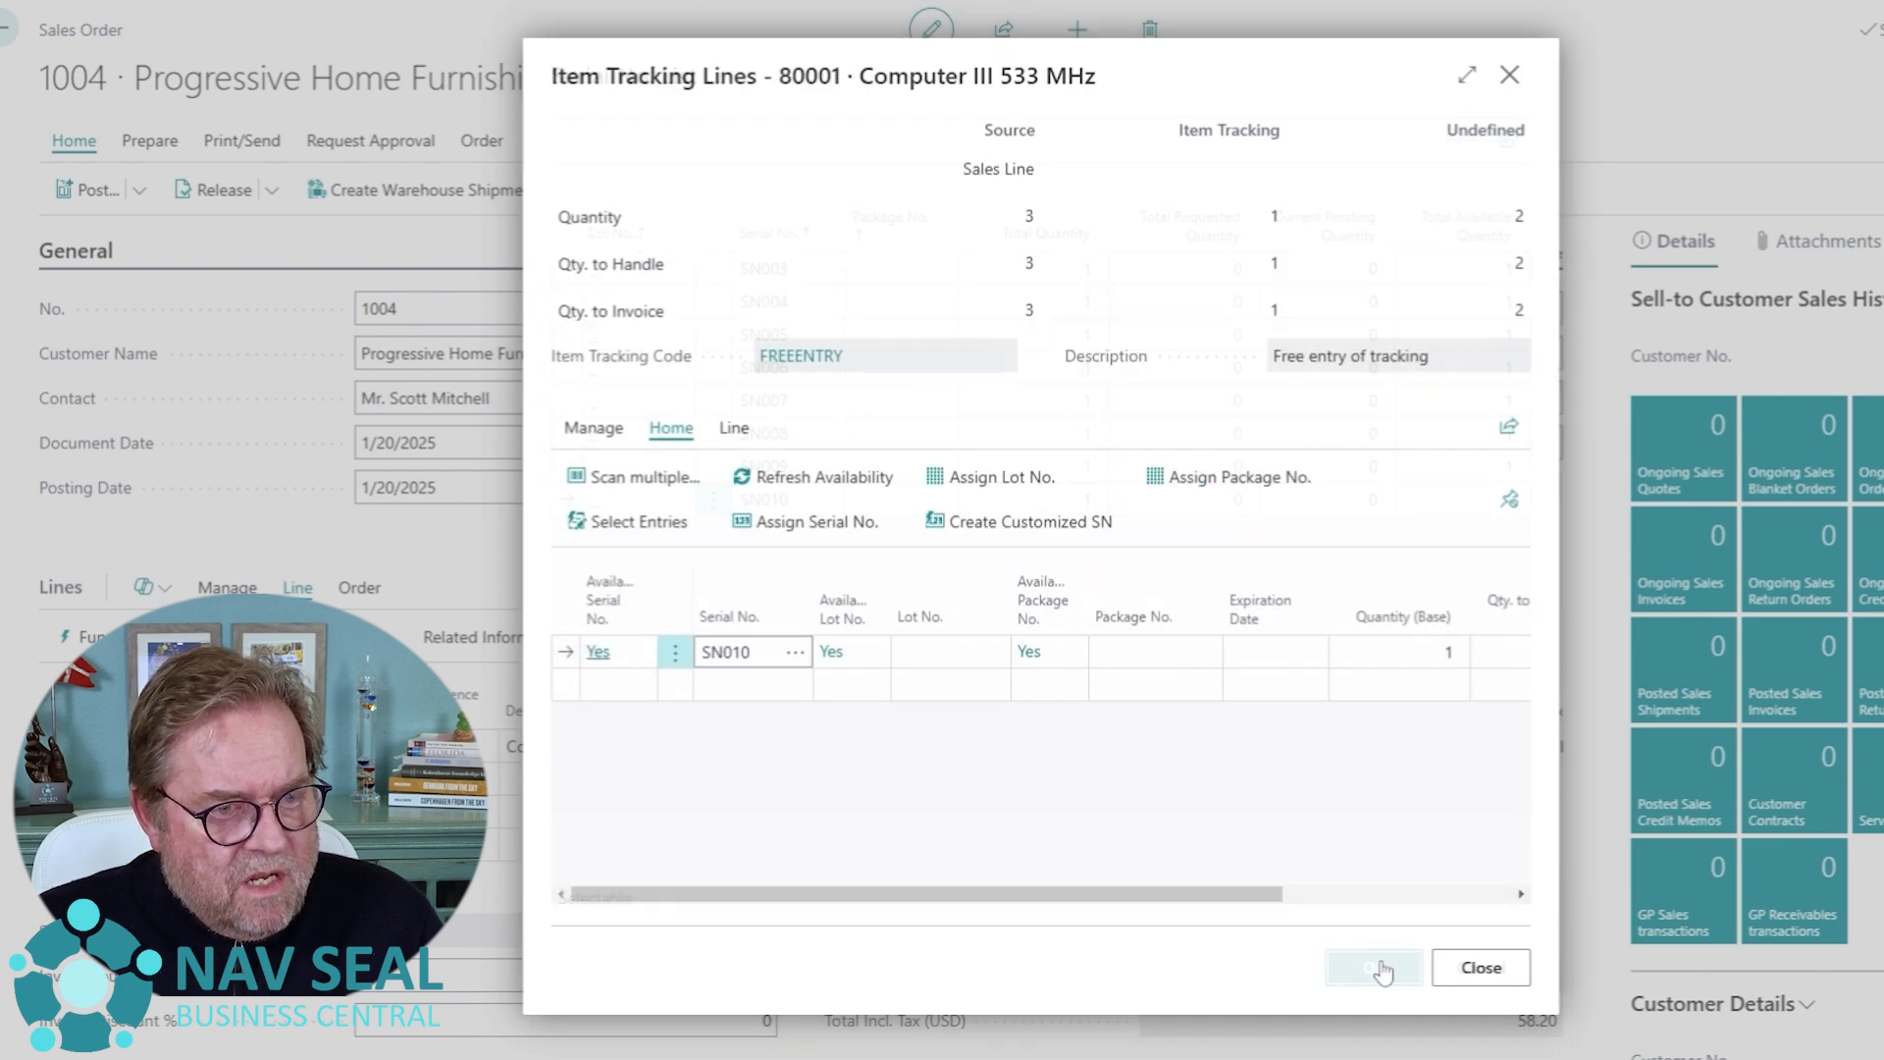
Assign serial number SN008 to the second item tracking line and SN006 to the third.
{"action": "left_click", "coordinate": [741, 692]}
{"action": "left_click", "coordinate": [793, 687]}
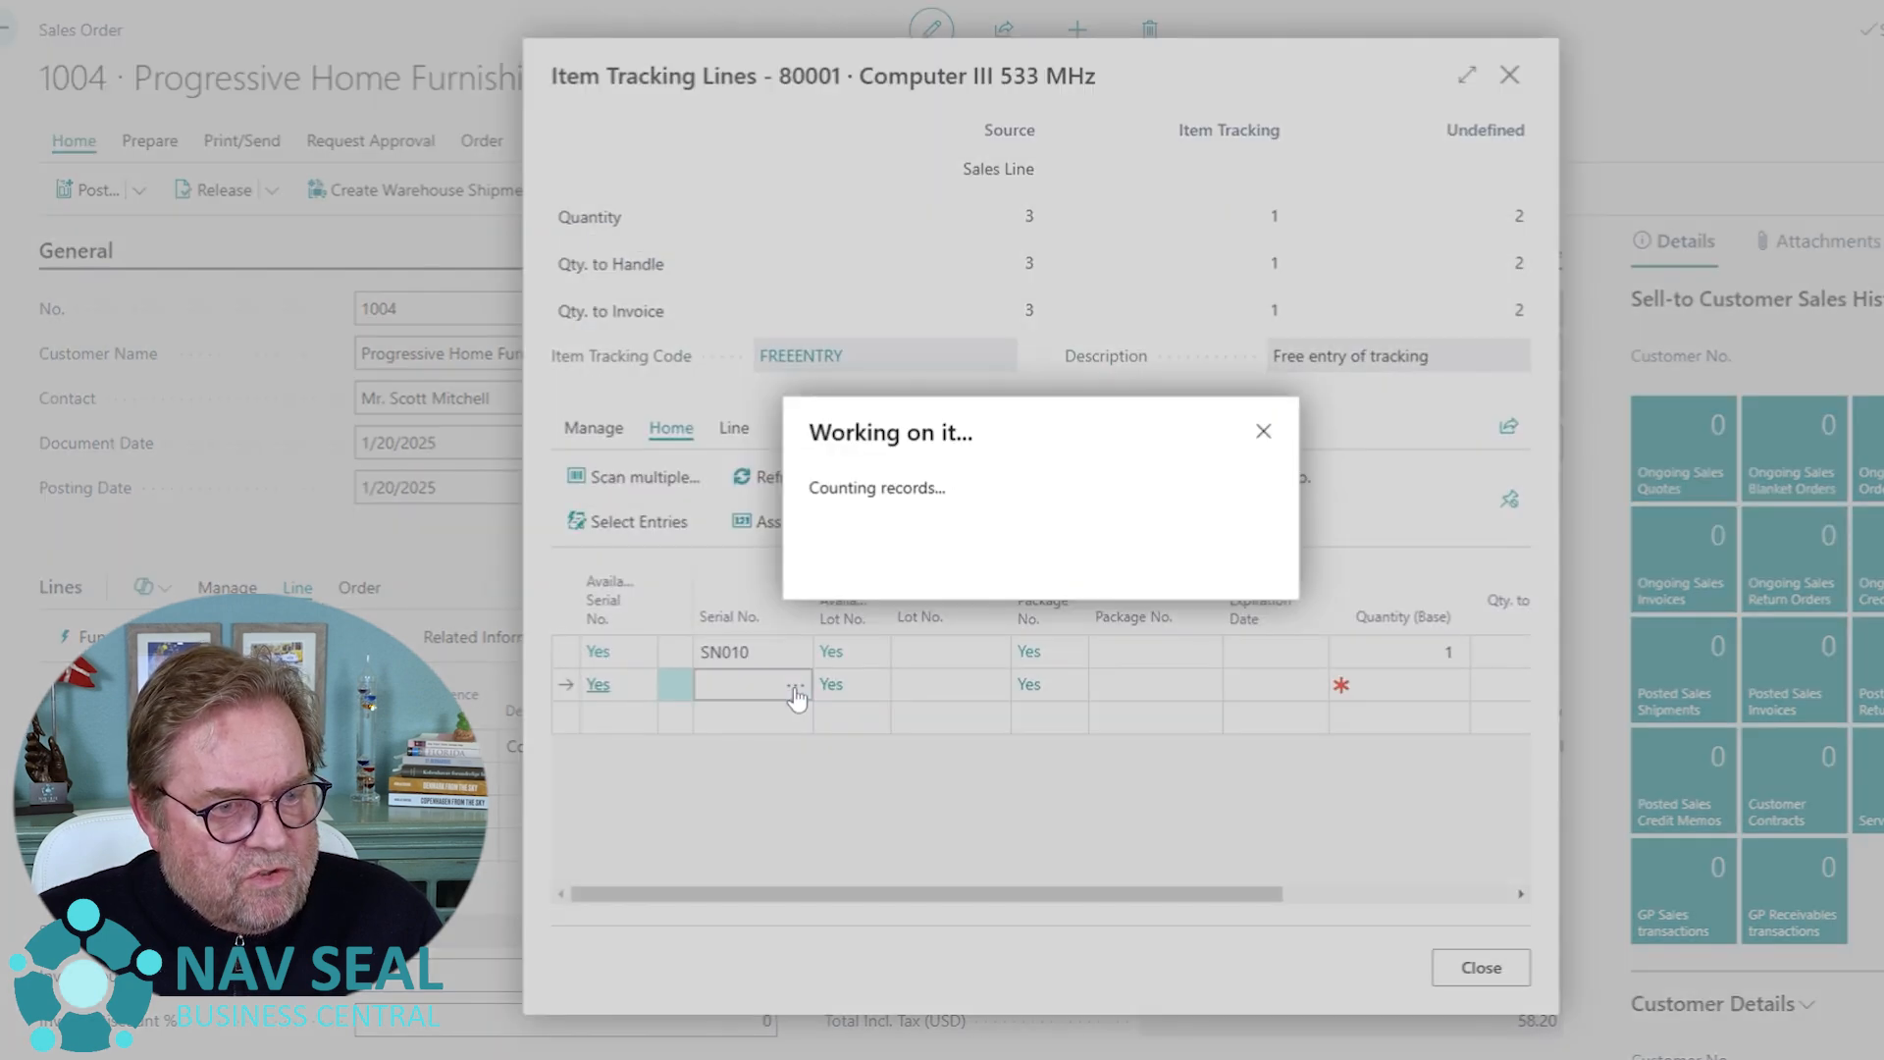
{"action": "left_click", "coordinate": [815, 445]}
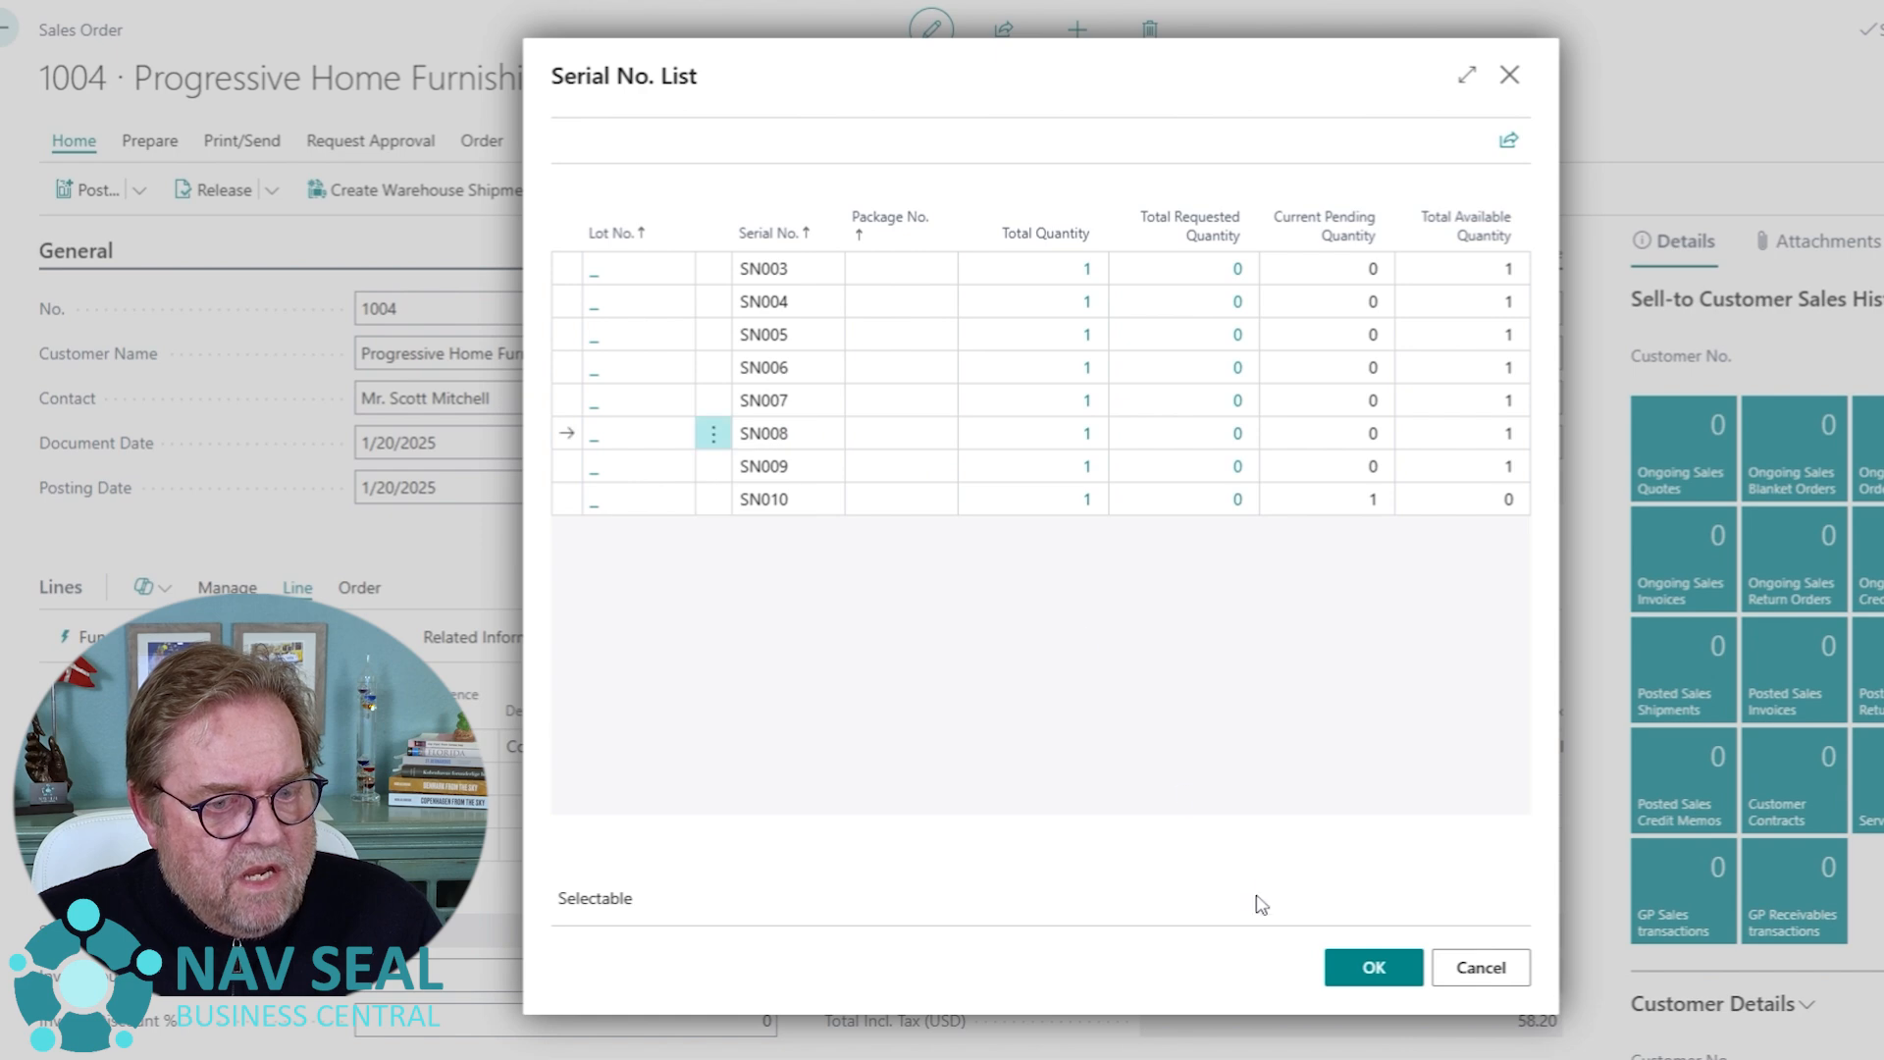
{"action": "left_click", "coordinate": [1351, 971]}
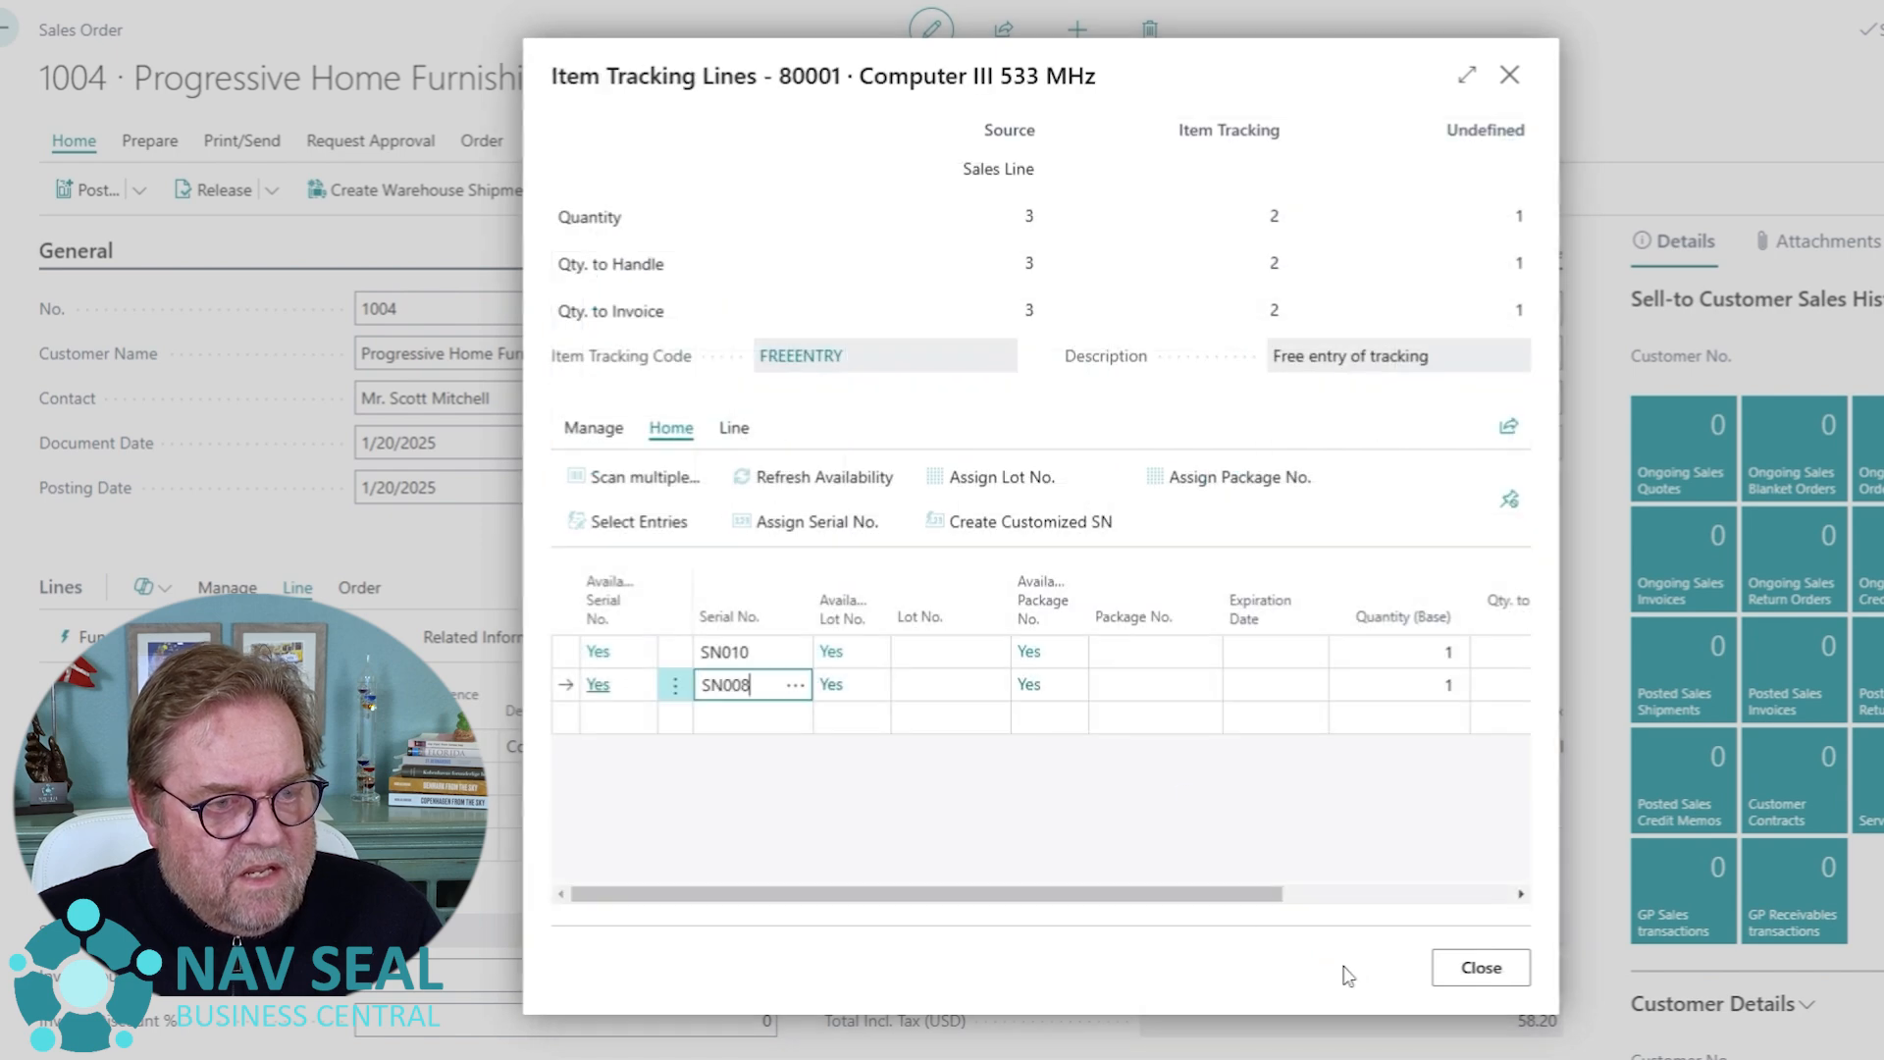
{"action": "left_click", "coordinate": [749, 717]}
{"action": "left_click", "coordinate": [795, 717]}
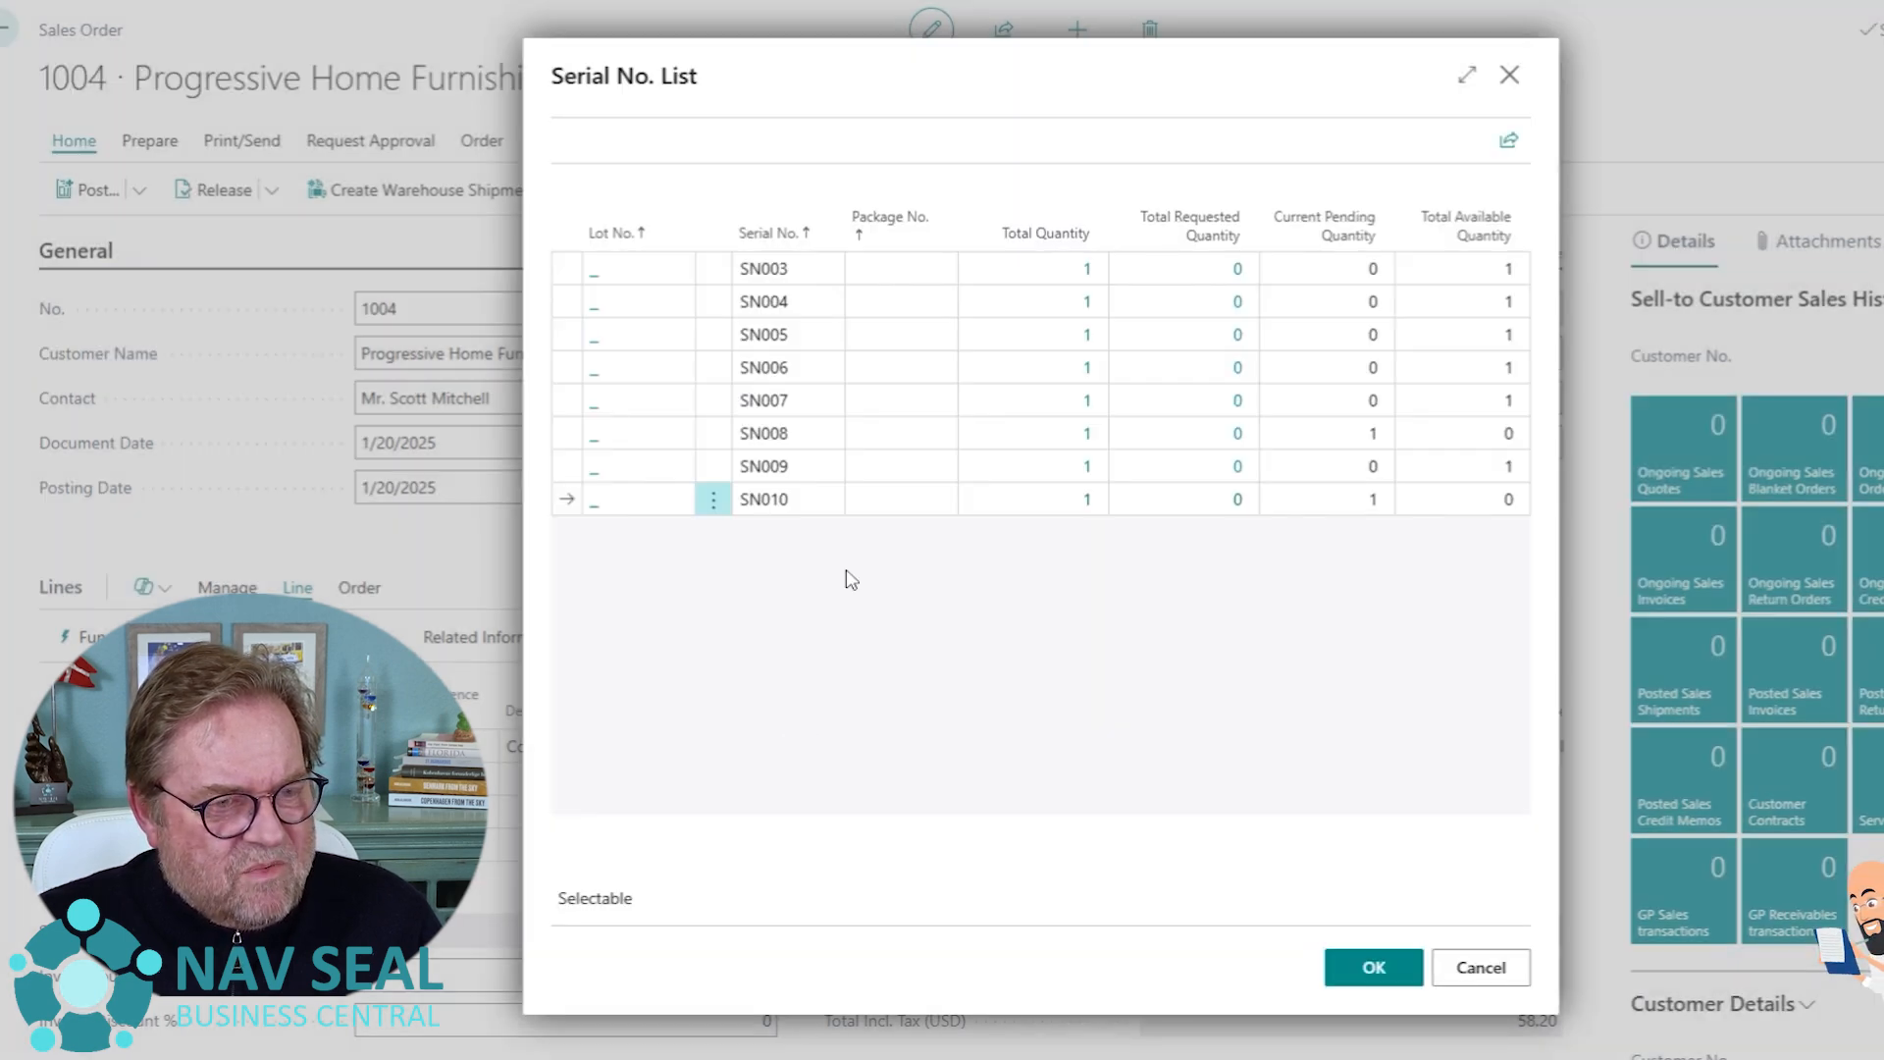
{"action": "left_click", "coordinate": [823, 369]}
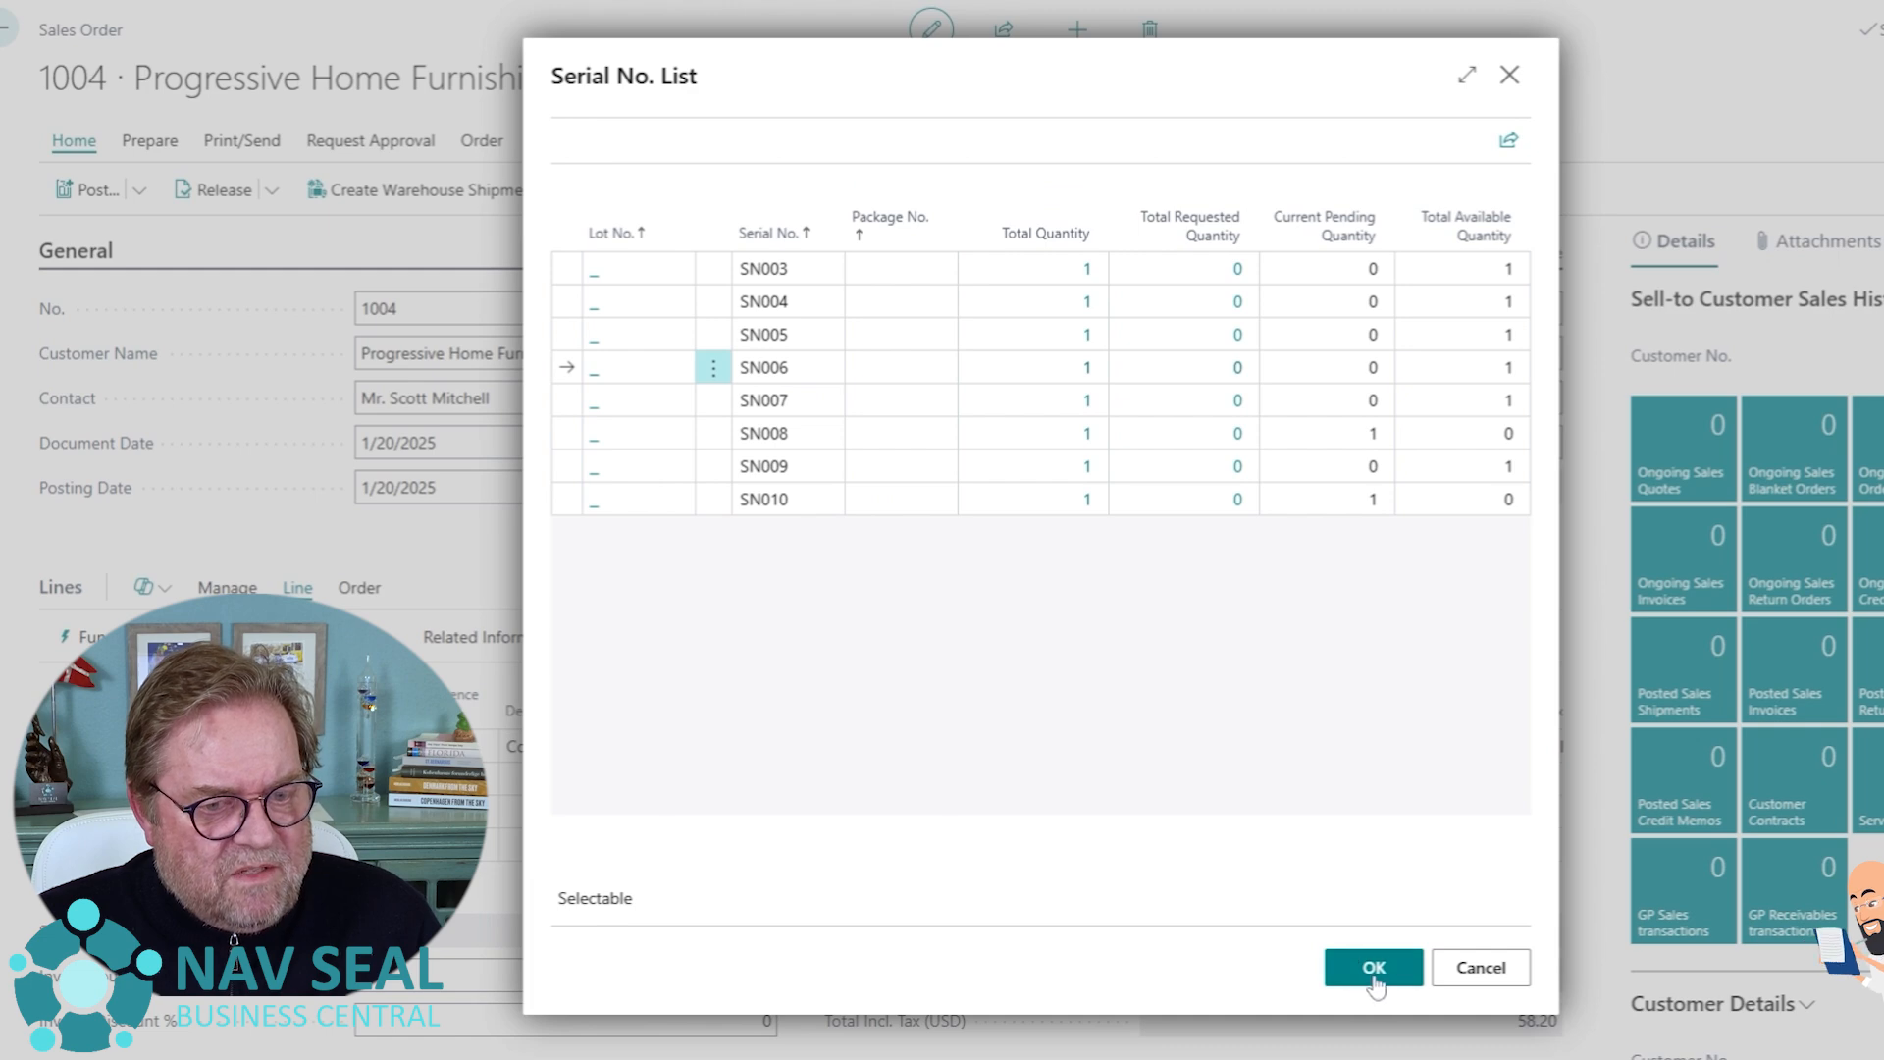
{"action": "left_click", "coordinate": [1374, 968]}
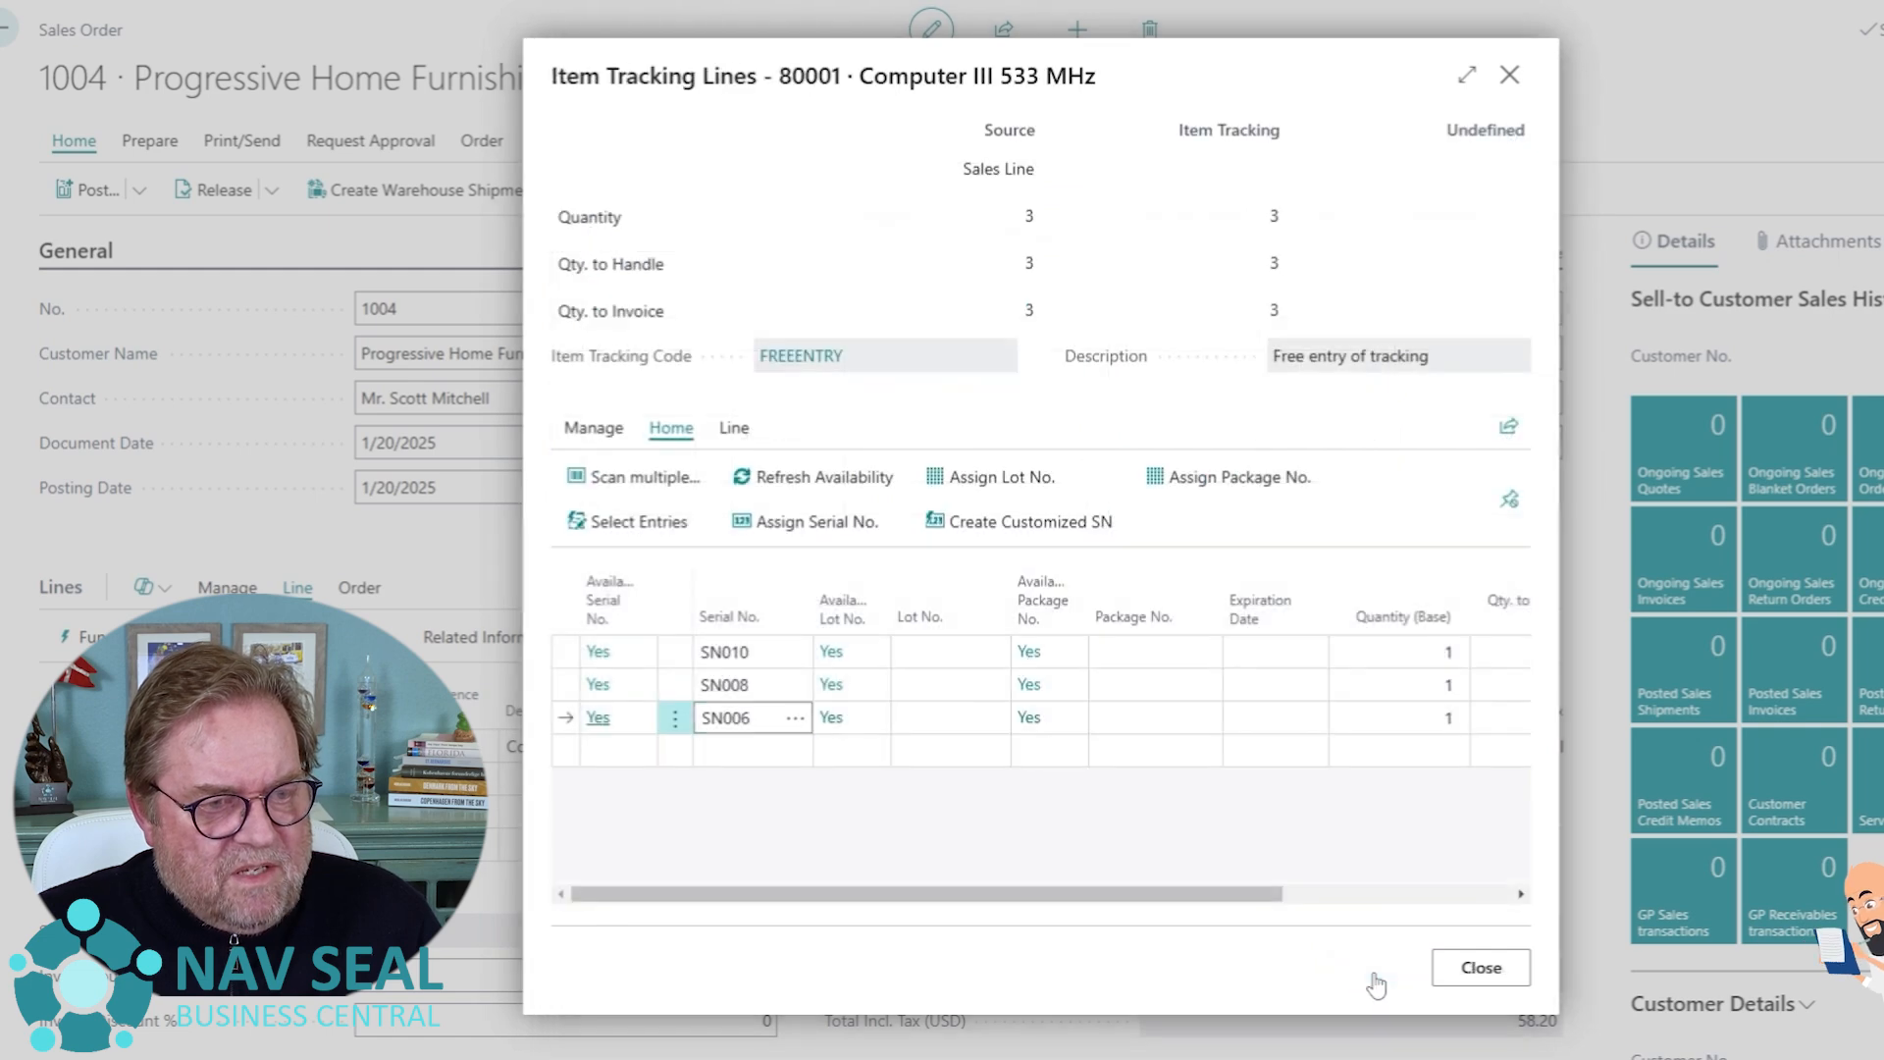
Close the item tracking lines and post the sales order with the Ship option, checking the computer line's quantity to ship and quantity shipped.
{"action": "left_click", "coordinate": [1477, 967]}
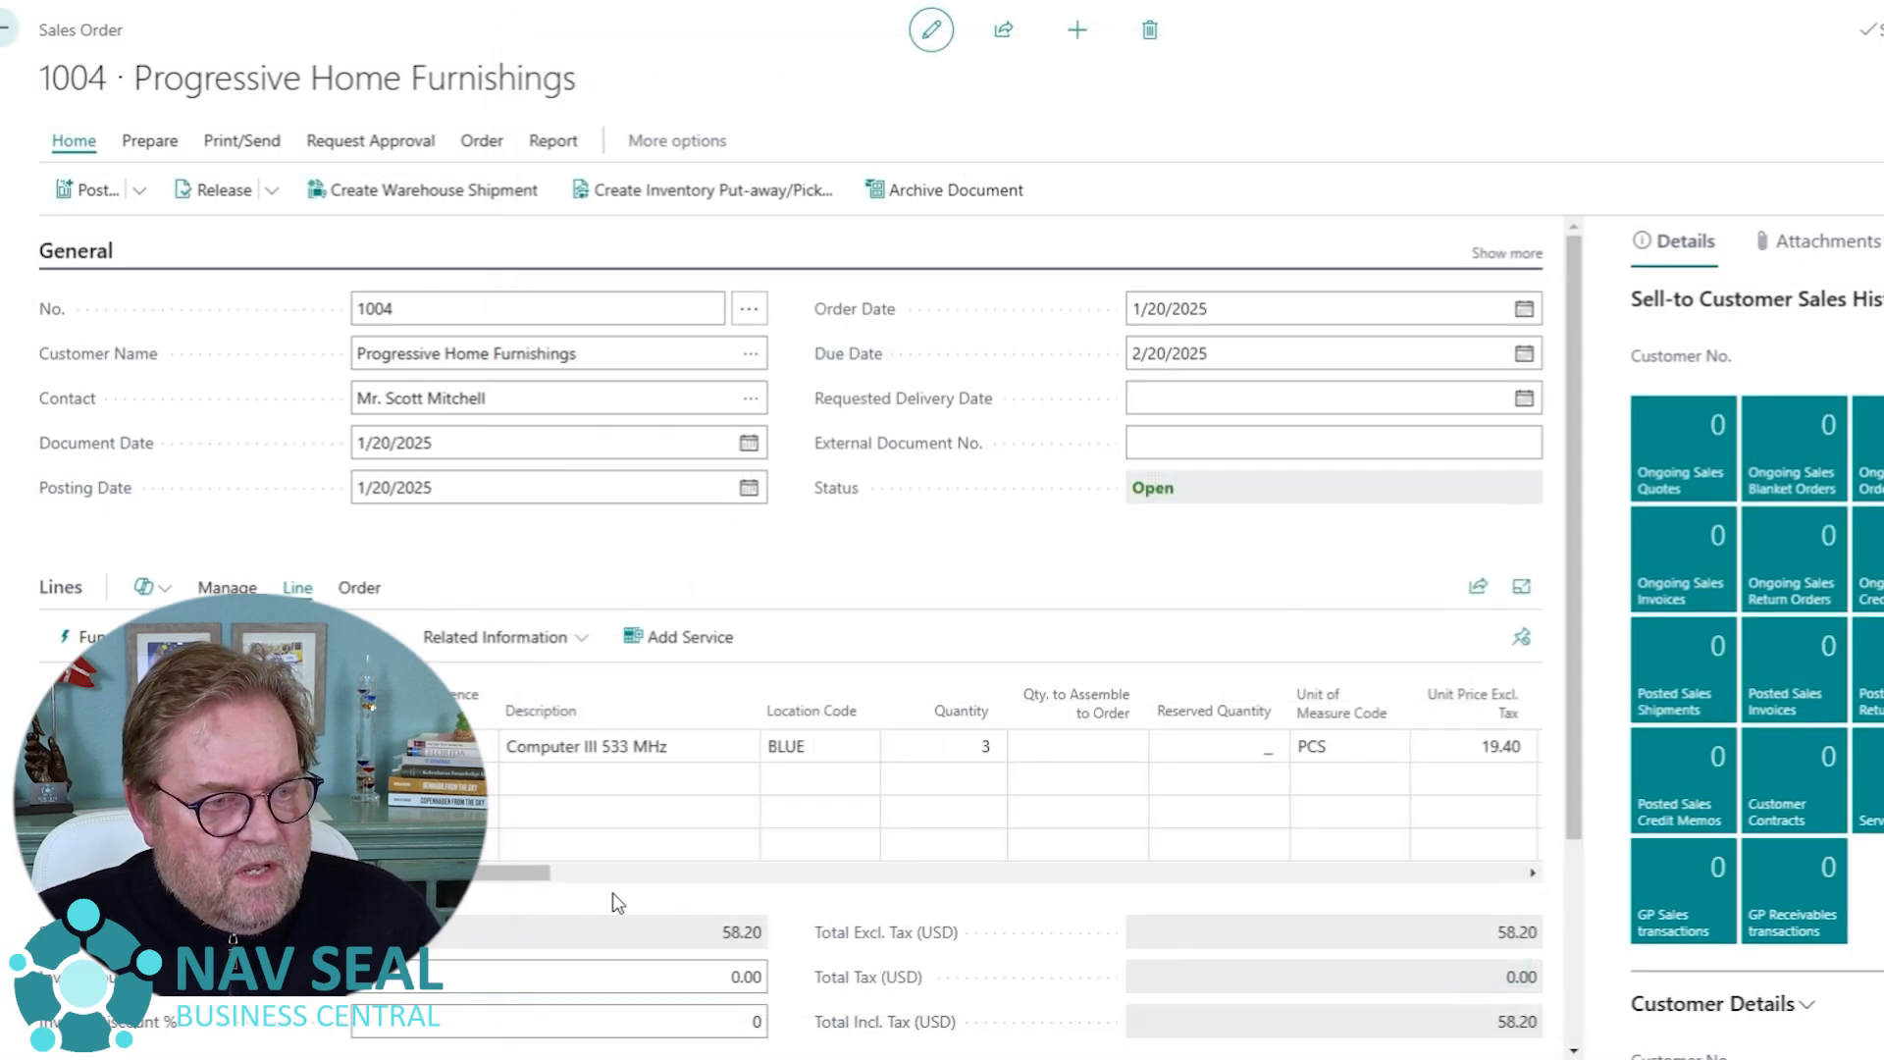
{"action": "left_click_drag", "start_coordinate": [530, 873], "coordinate": [969, 892]}
{"action": "left_click", "coordinate": [1219, 746]}
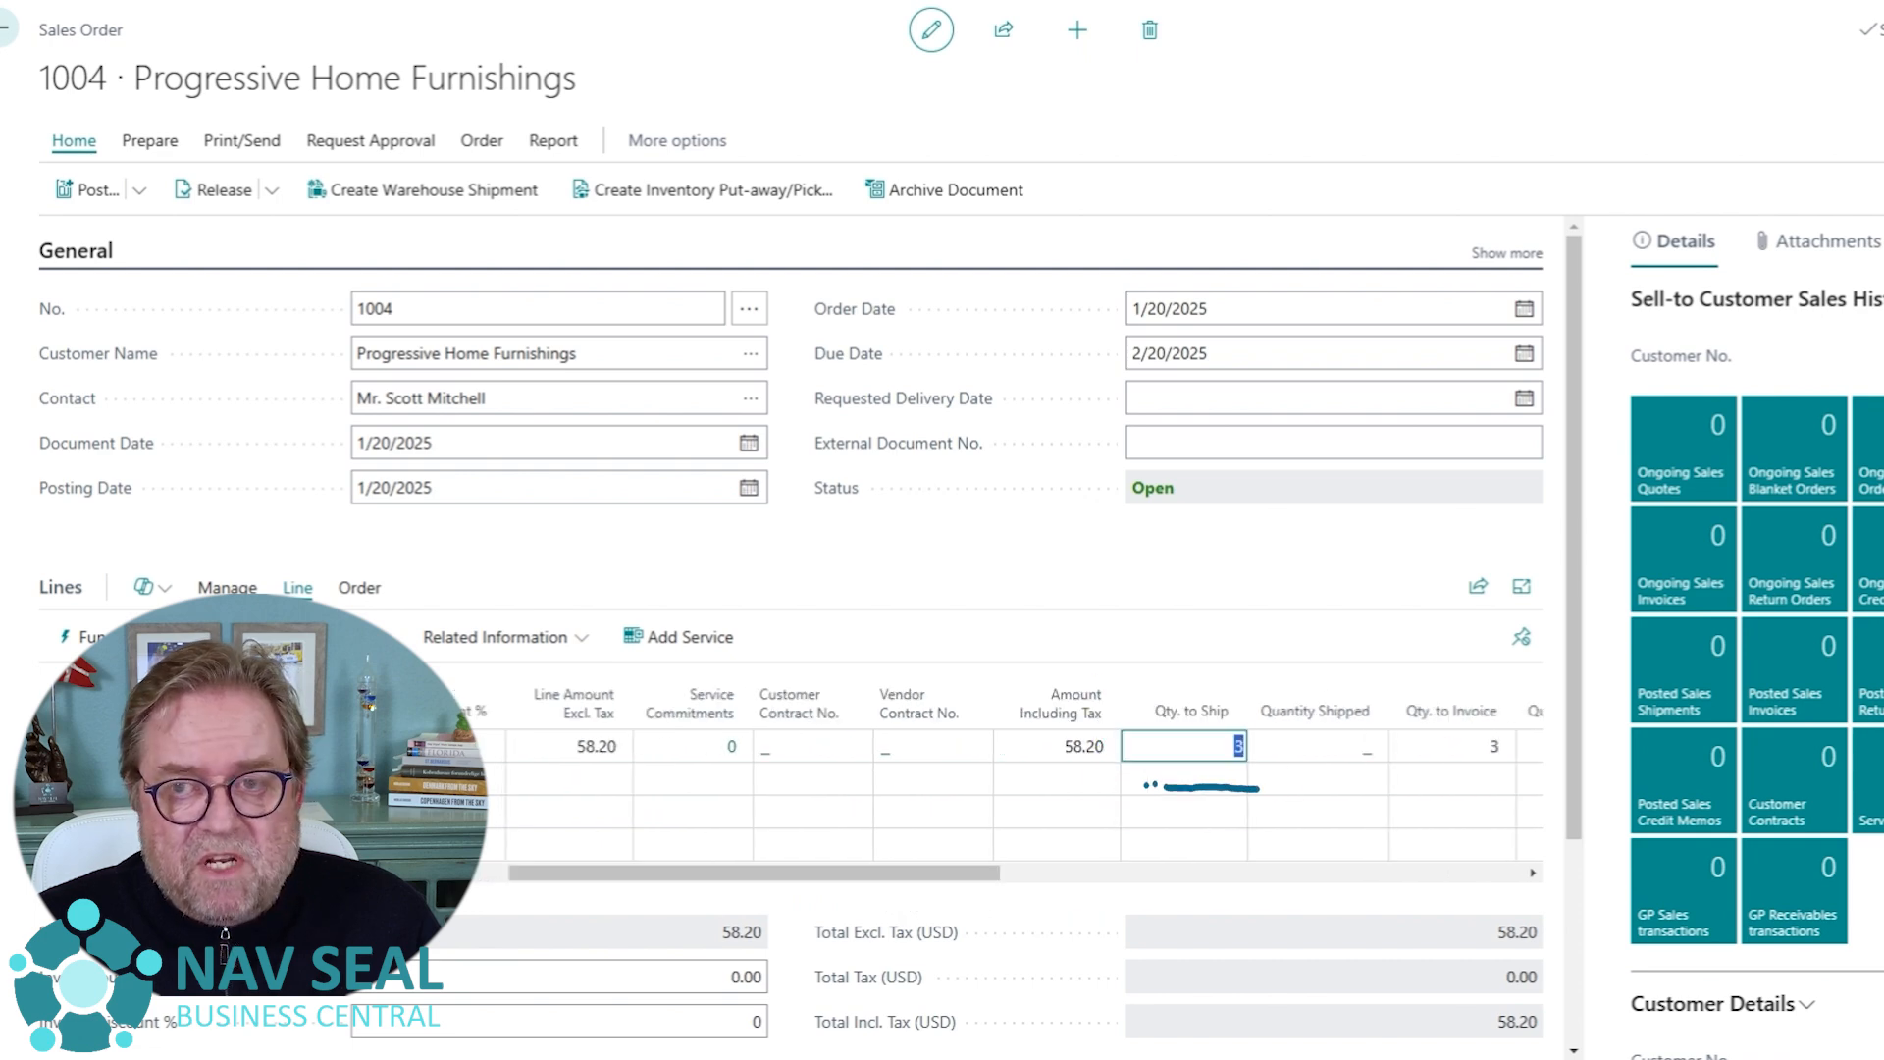
{"action": "left_click", "coordinate": [139, 190]}
{"action": "left_click", "coordinate": [147, 236]}
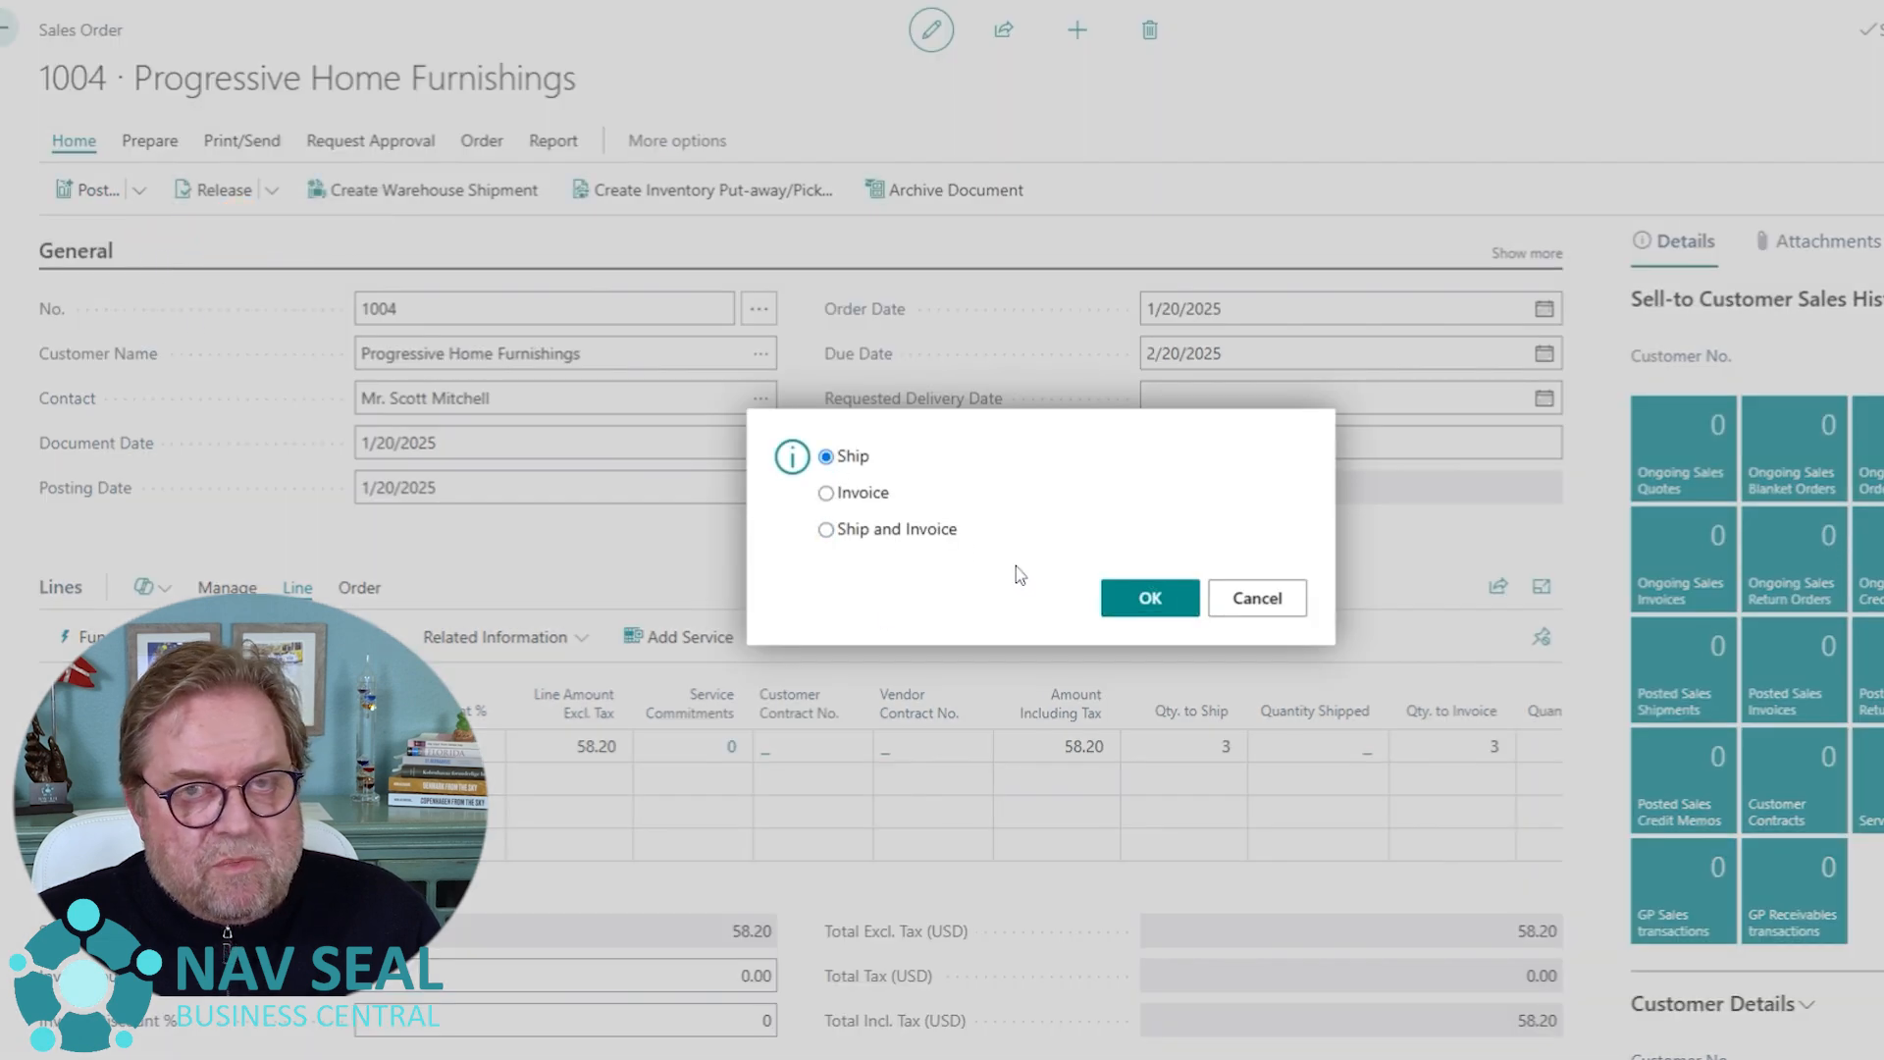
{"action": "left_click", "coordinate": [1138, 600]}
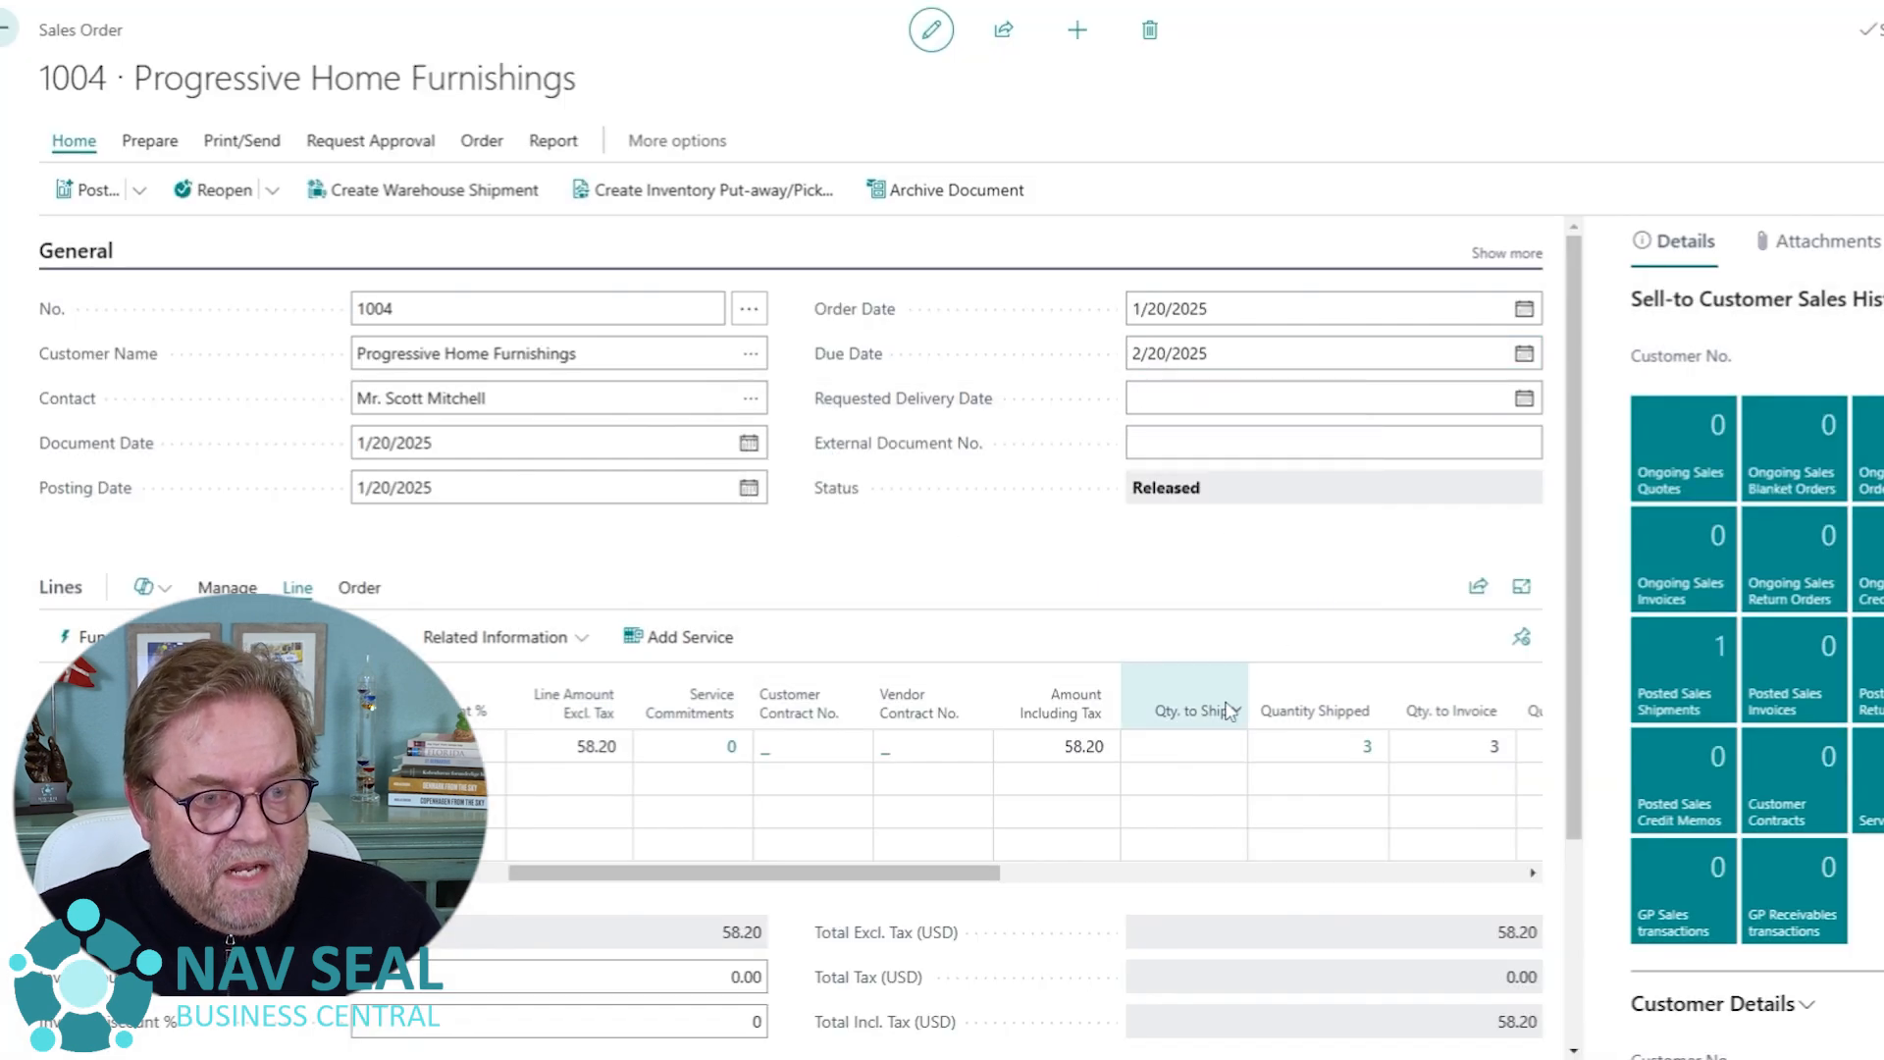
{"action": "scroll", "coordinate": [1089, 881], "scroll_direction": "right", "scroll_amount": 1}
{"action": "scroll", "coordinate": [1092, 881], "scroll_direction": "right", "scroll_amount": 1}
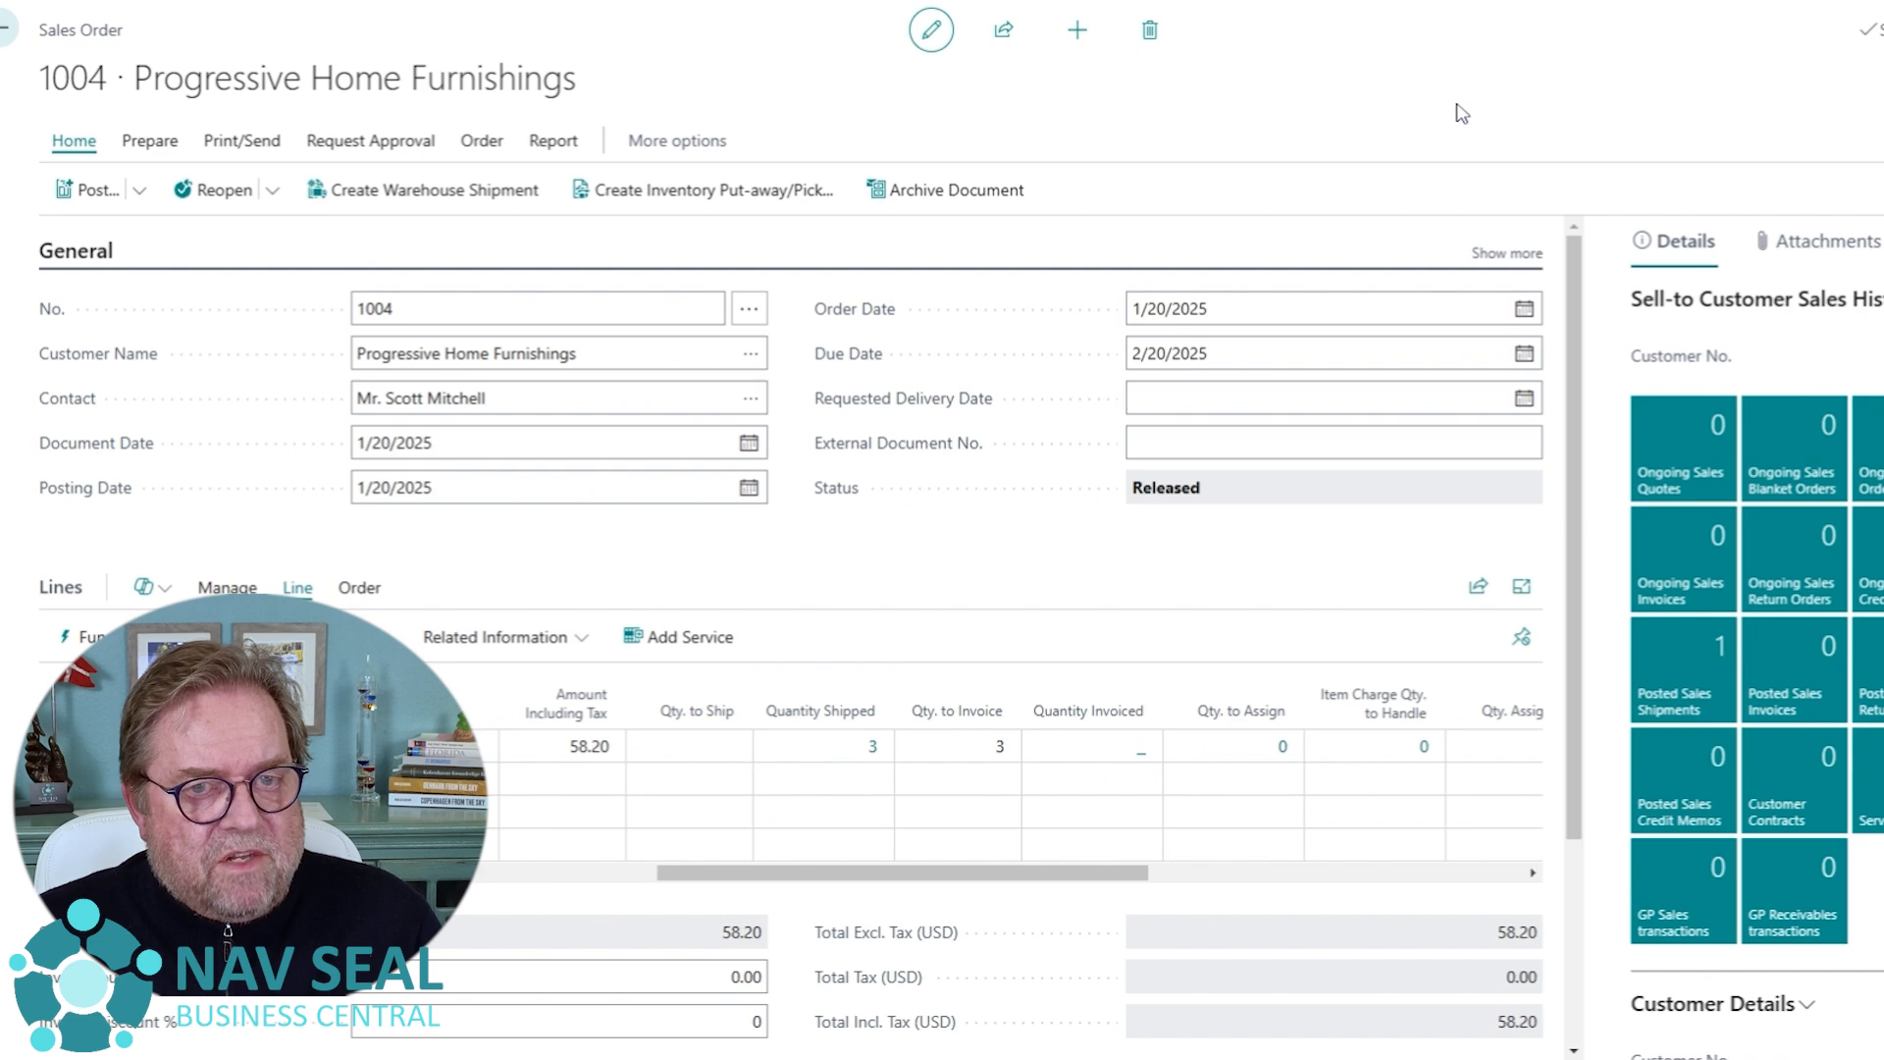
Leave the sales order and open service item 43 for Computer III 533 MHz from the Service Items list.
{"action": "key", "text": "Escape"}
{"action": "key", "text": "Escape"}
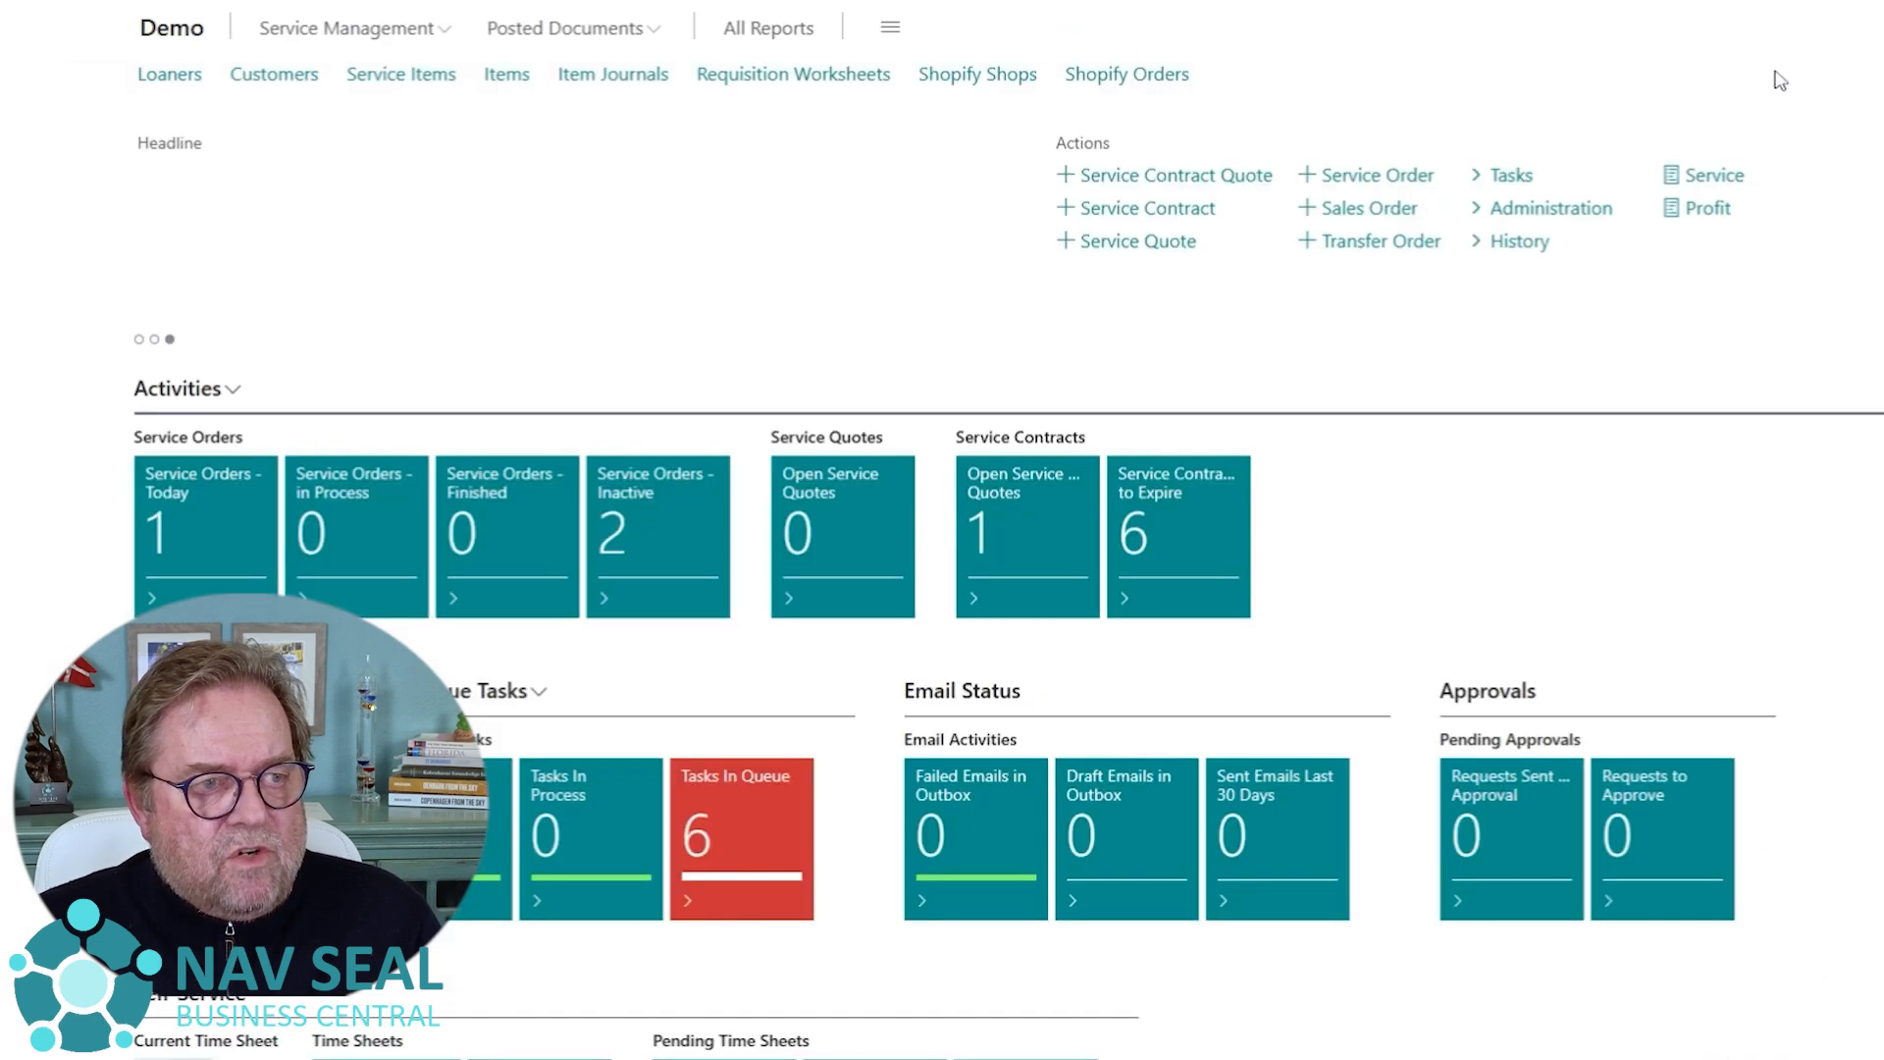
{"action": "left_click", "coordinate": [420, 79]}
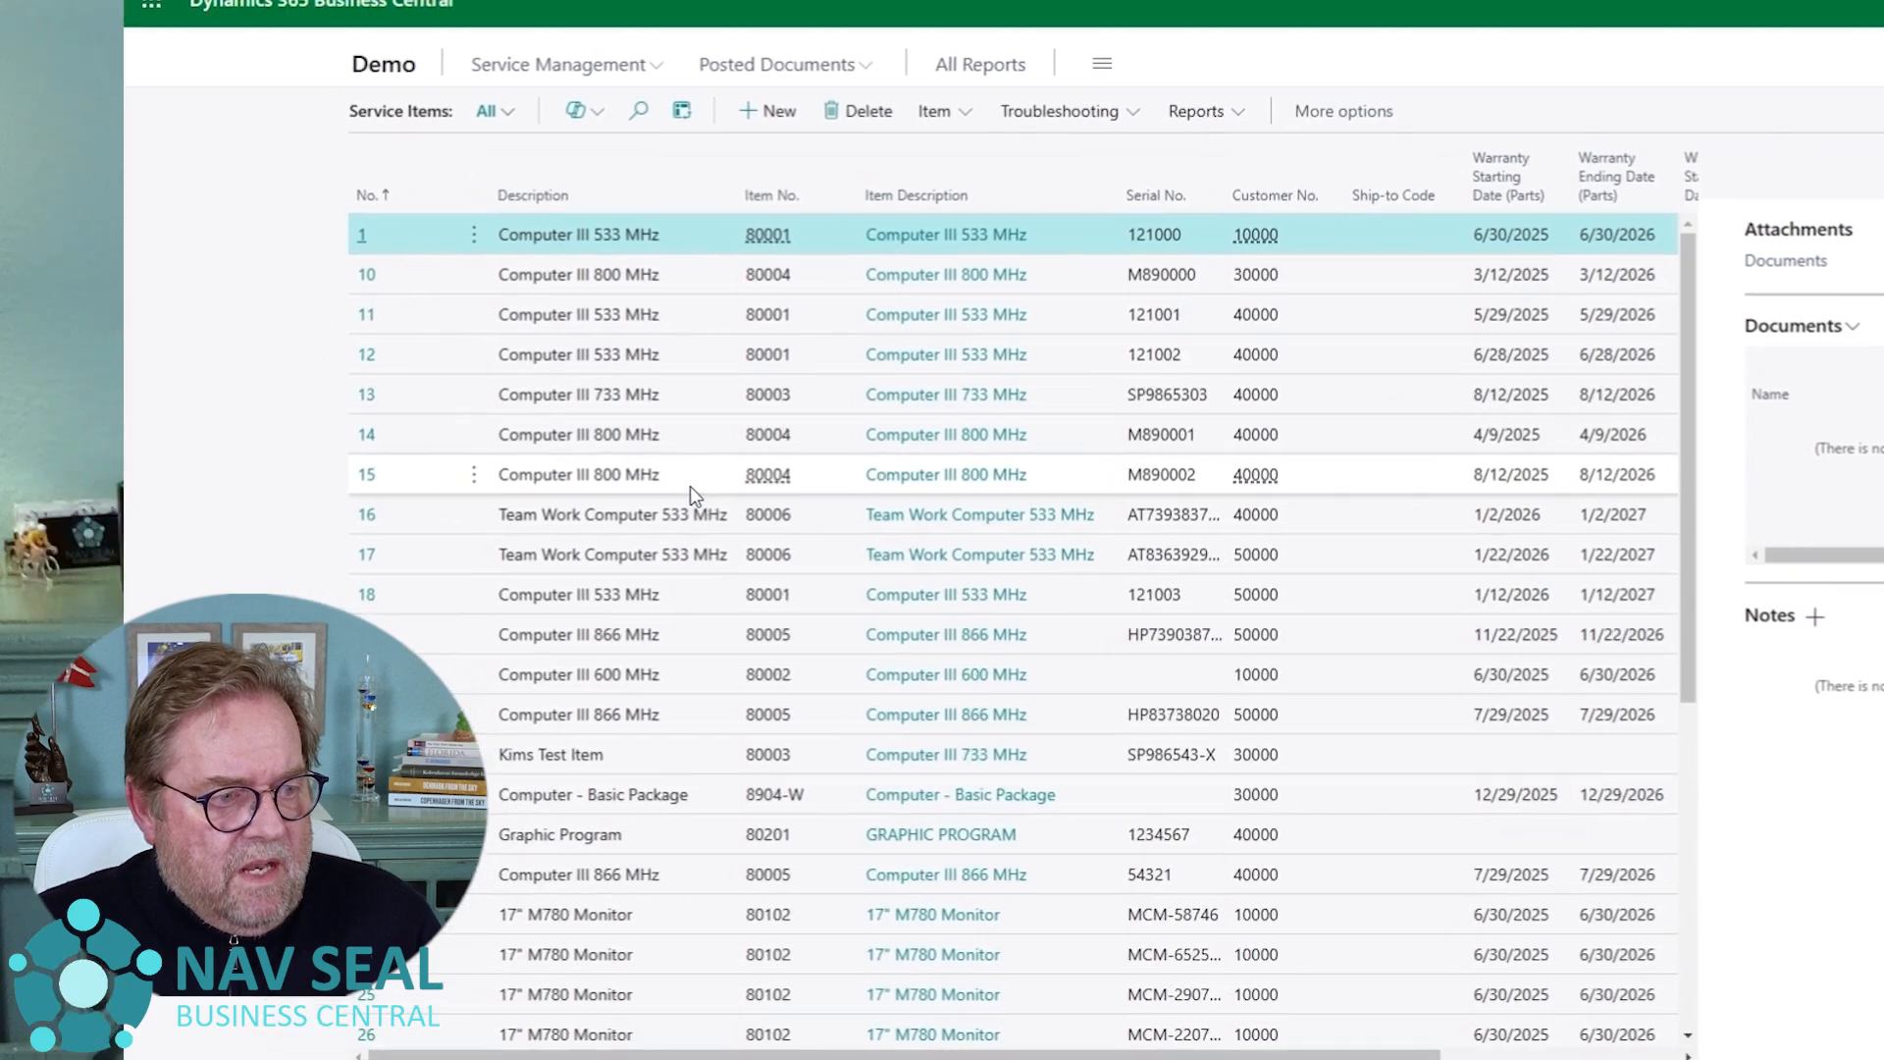
{"action": "scroll", "coordinate": [691, 486], "scroll_direction": "down", "scroll_amount": 5}
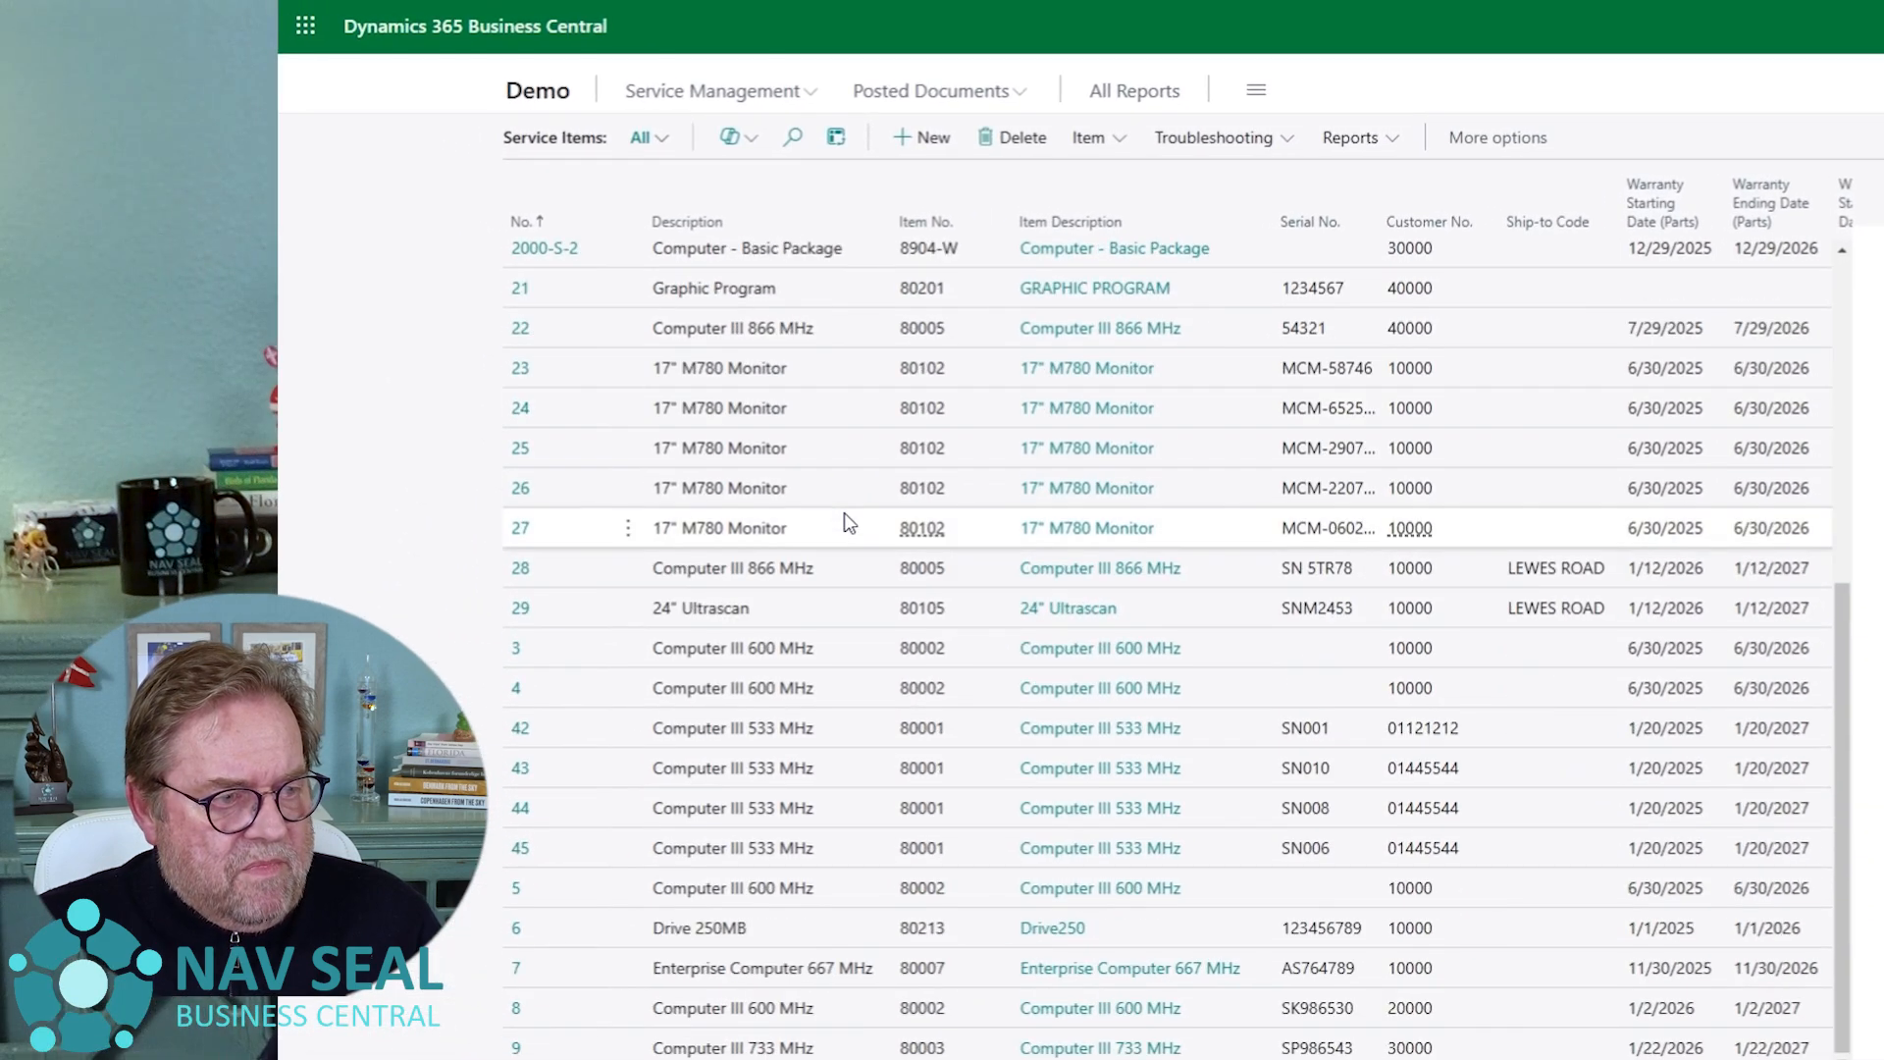
{"action": "left_click", "coordinate": [522, 774]}
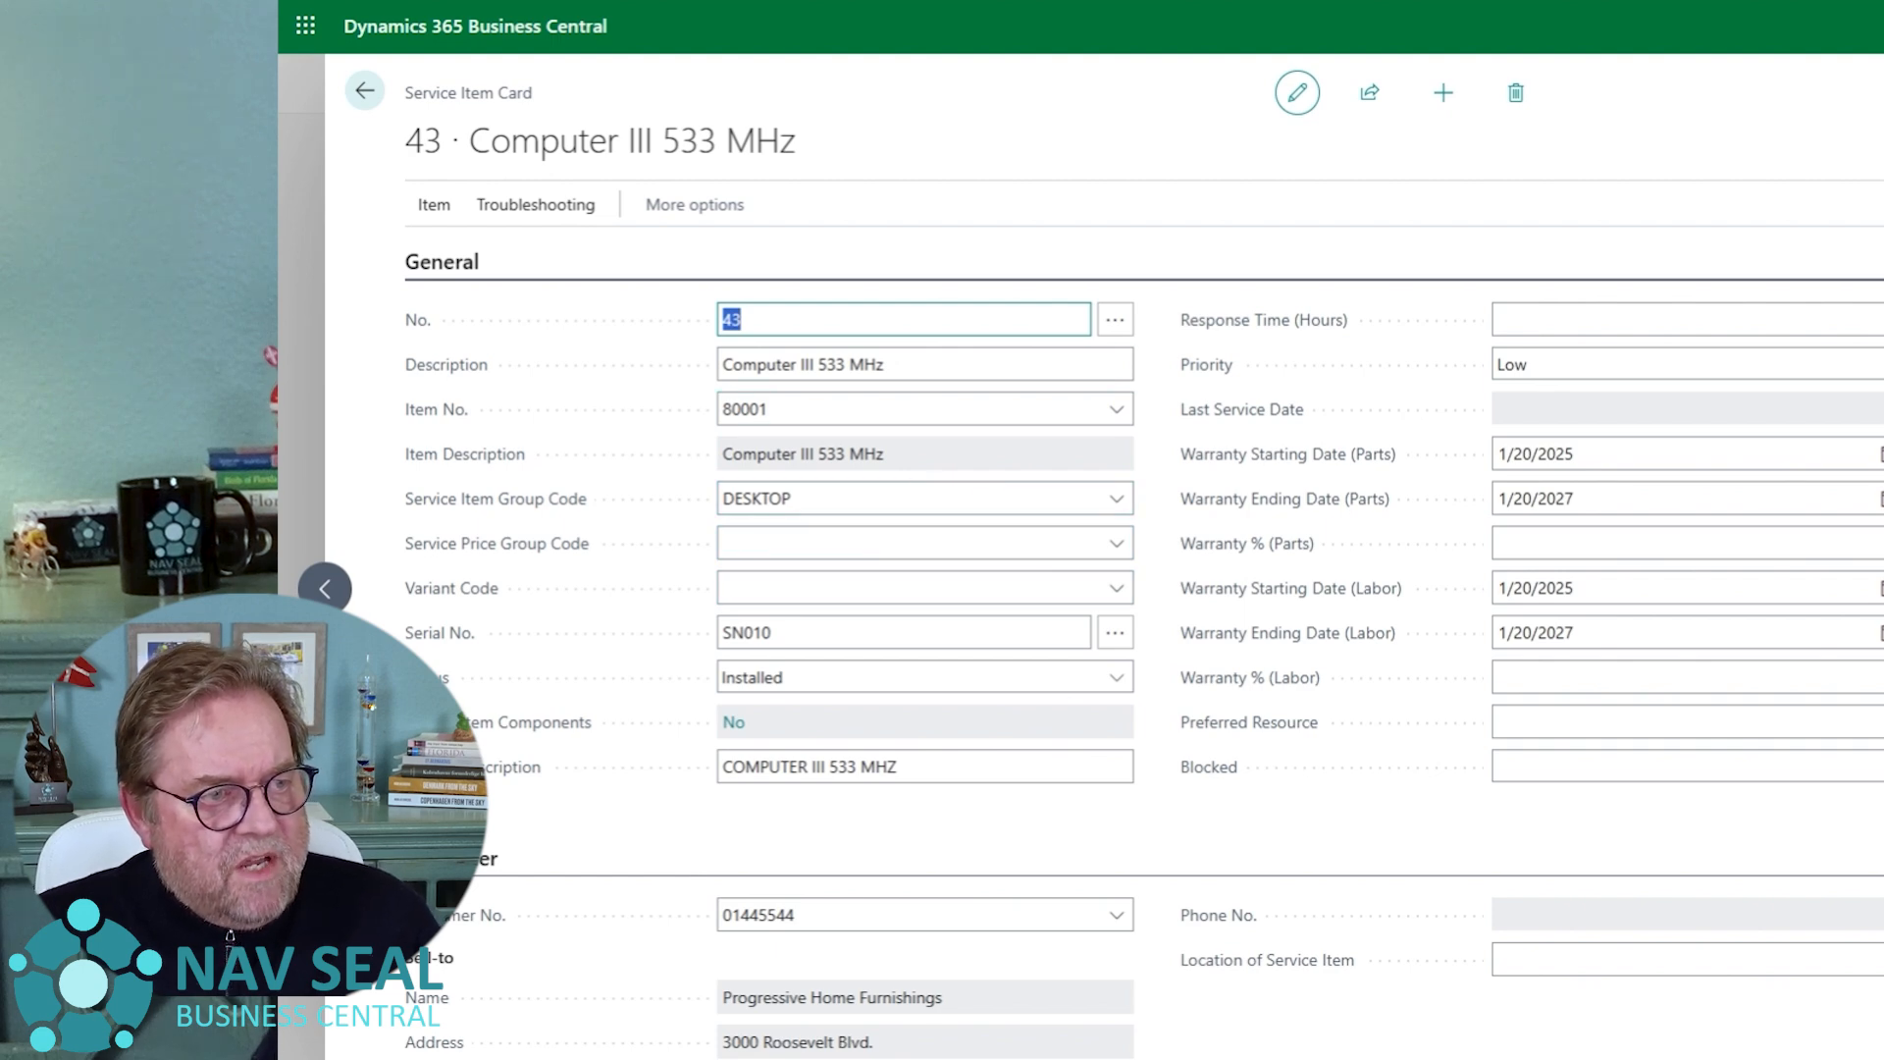
Examine the service item card's number, item number, service item group code, serial number and sell-to customer details.
{"action": "left_click", "coordinate": [743, 319]}
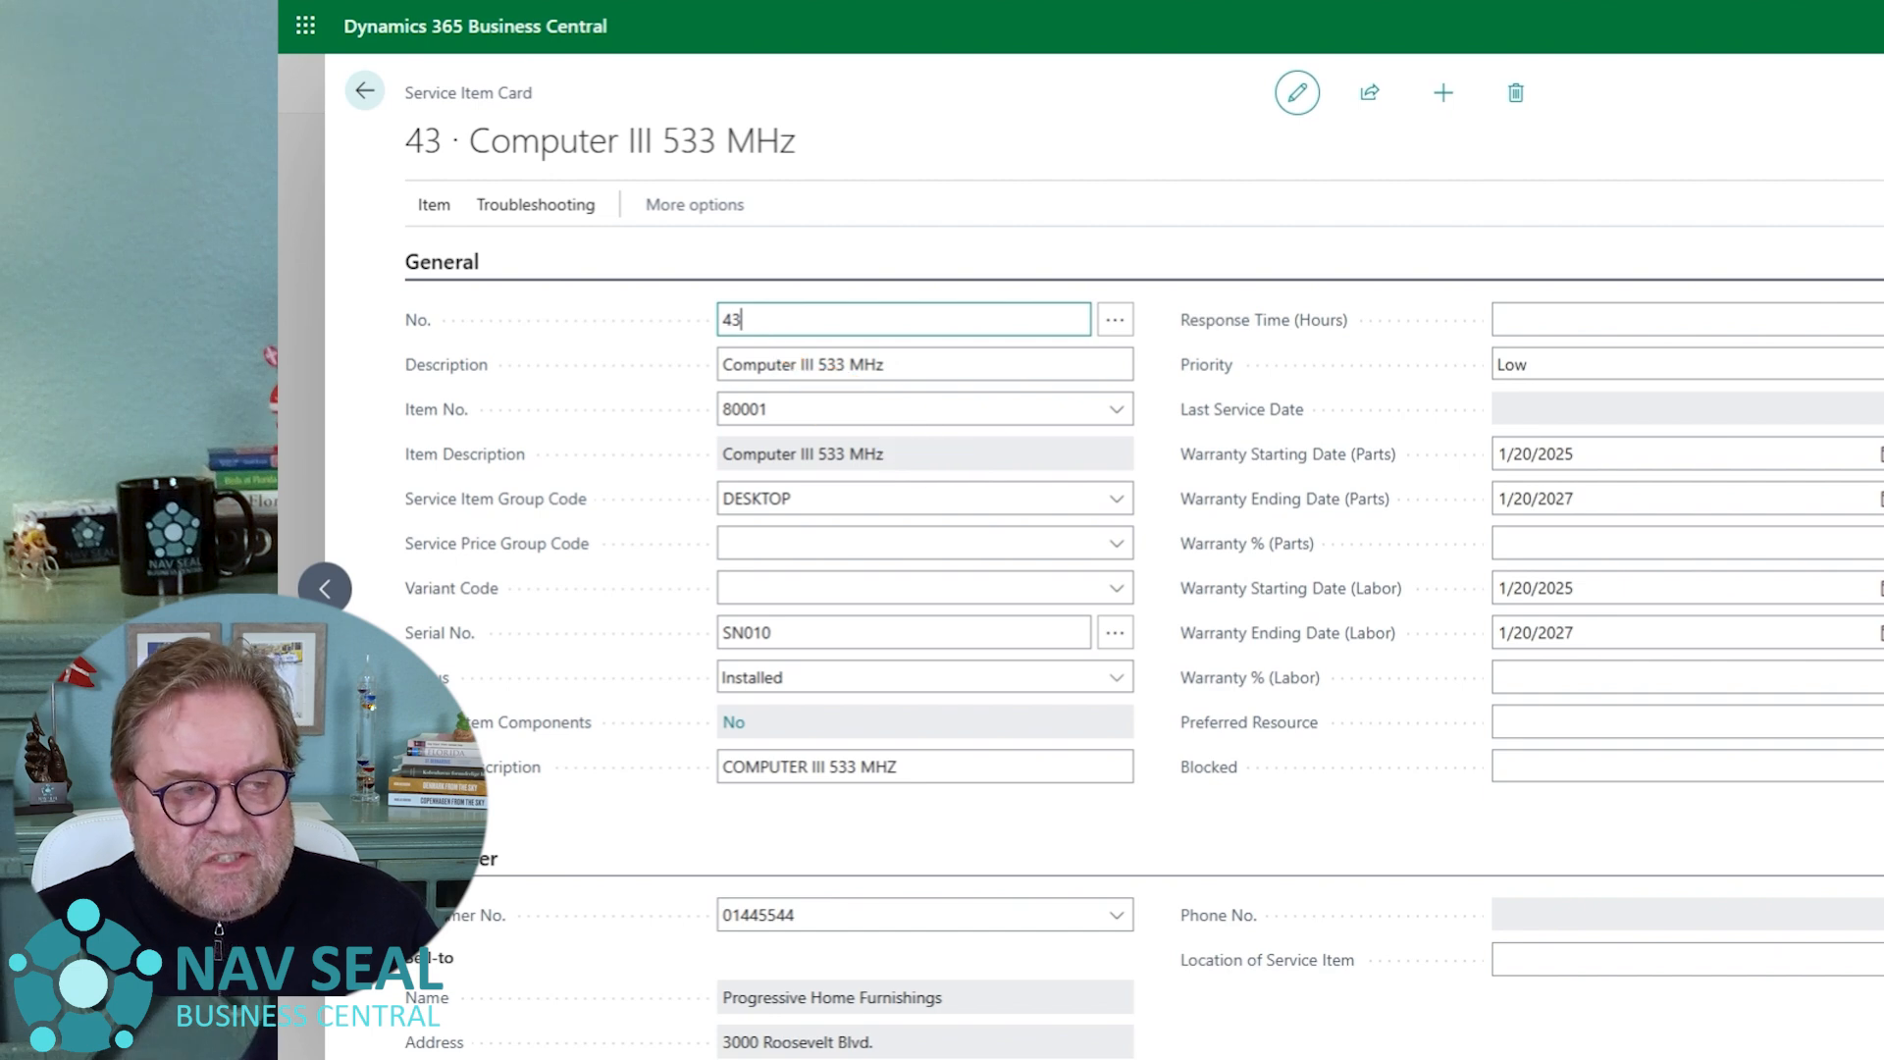
{"action": "left_click", "coordinate": [800, 411]}
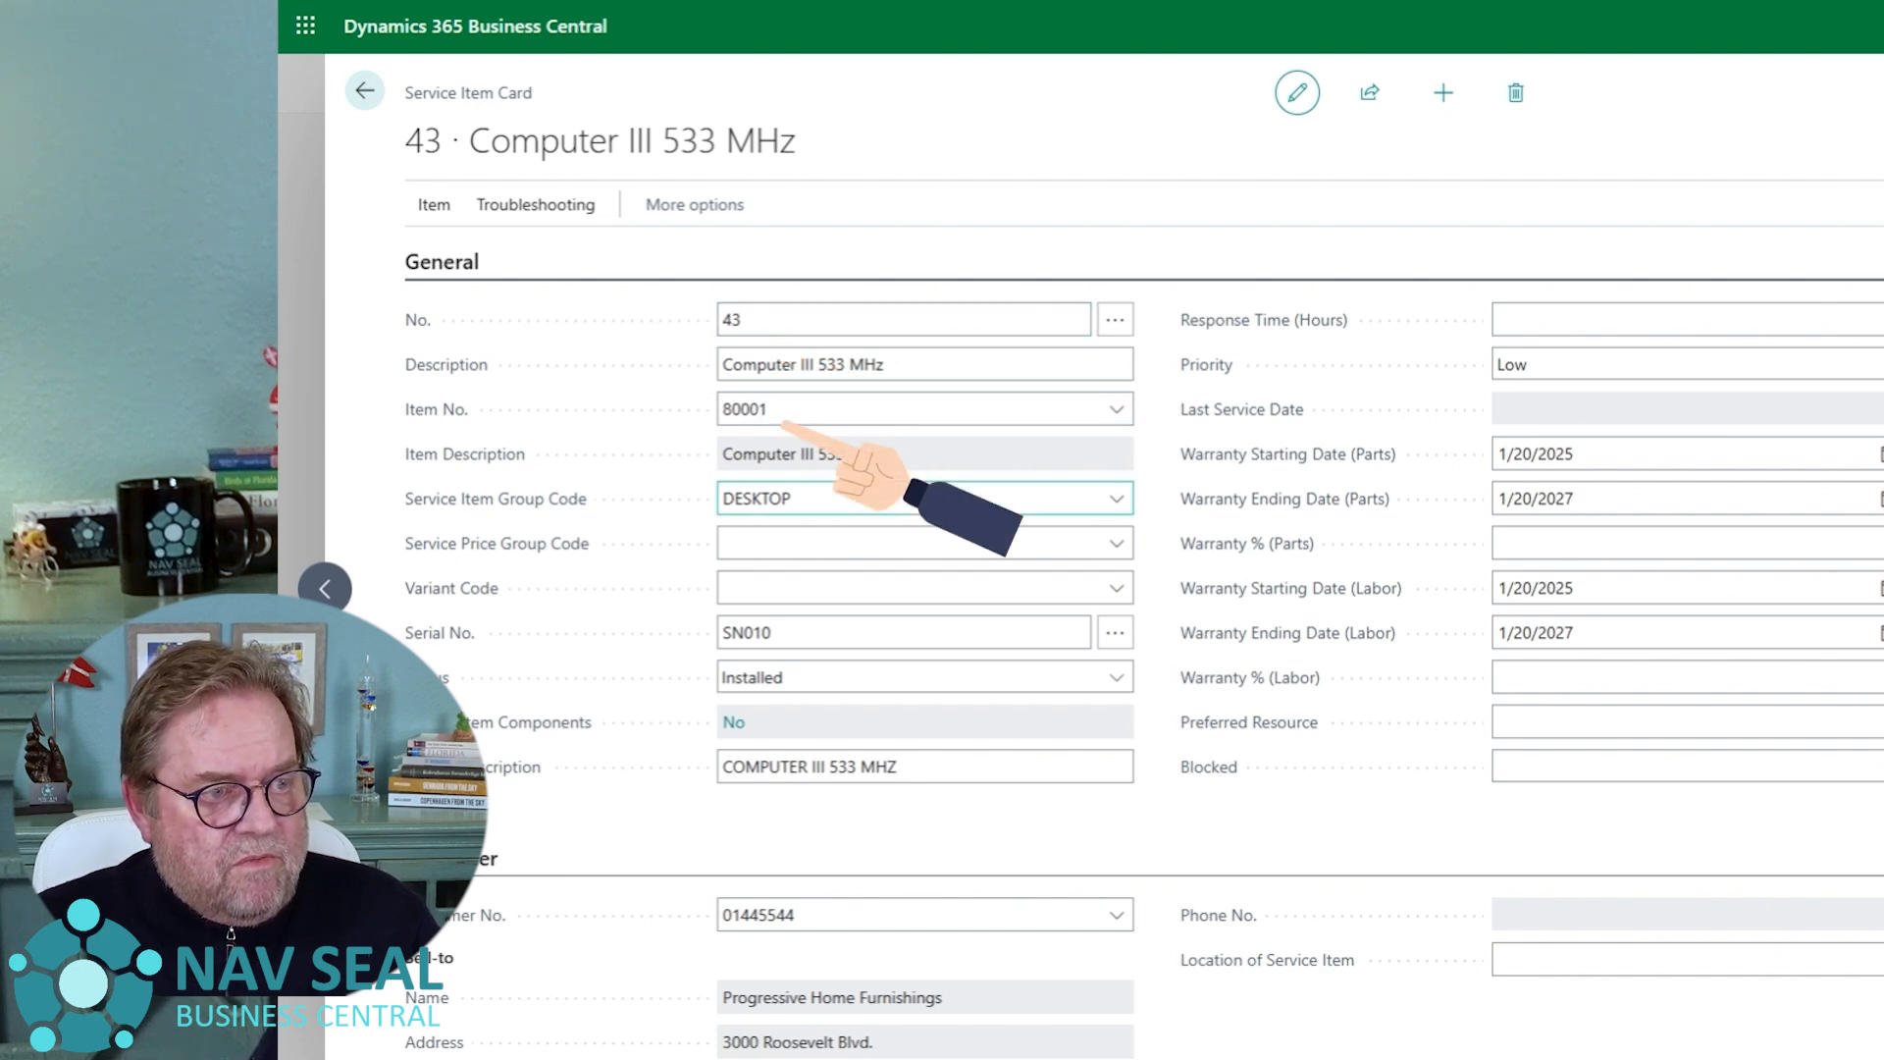
{"action": "left_click", "coordinate": [755, 498]}
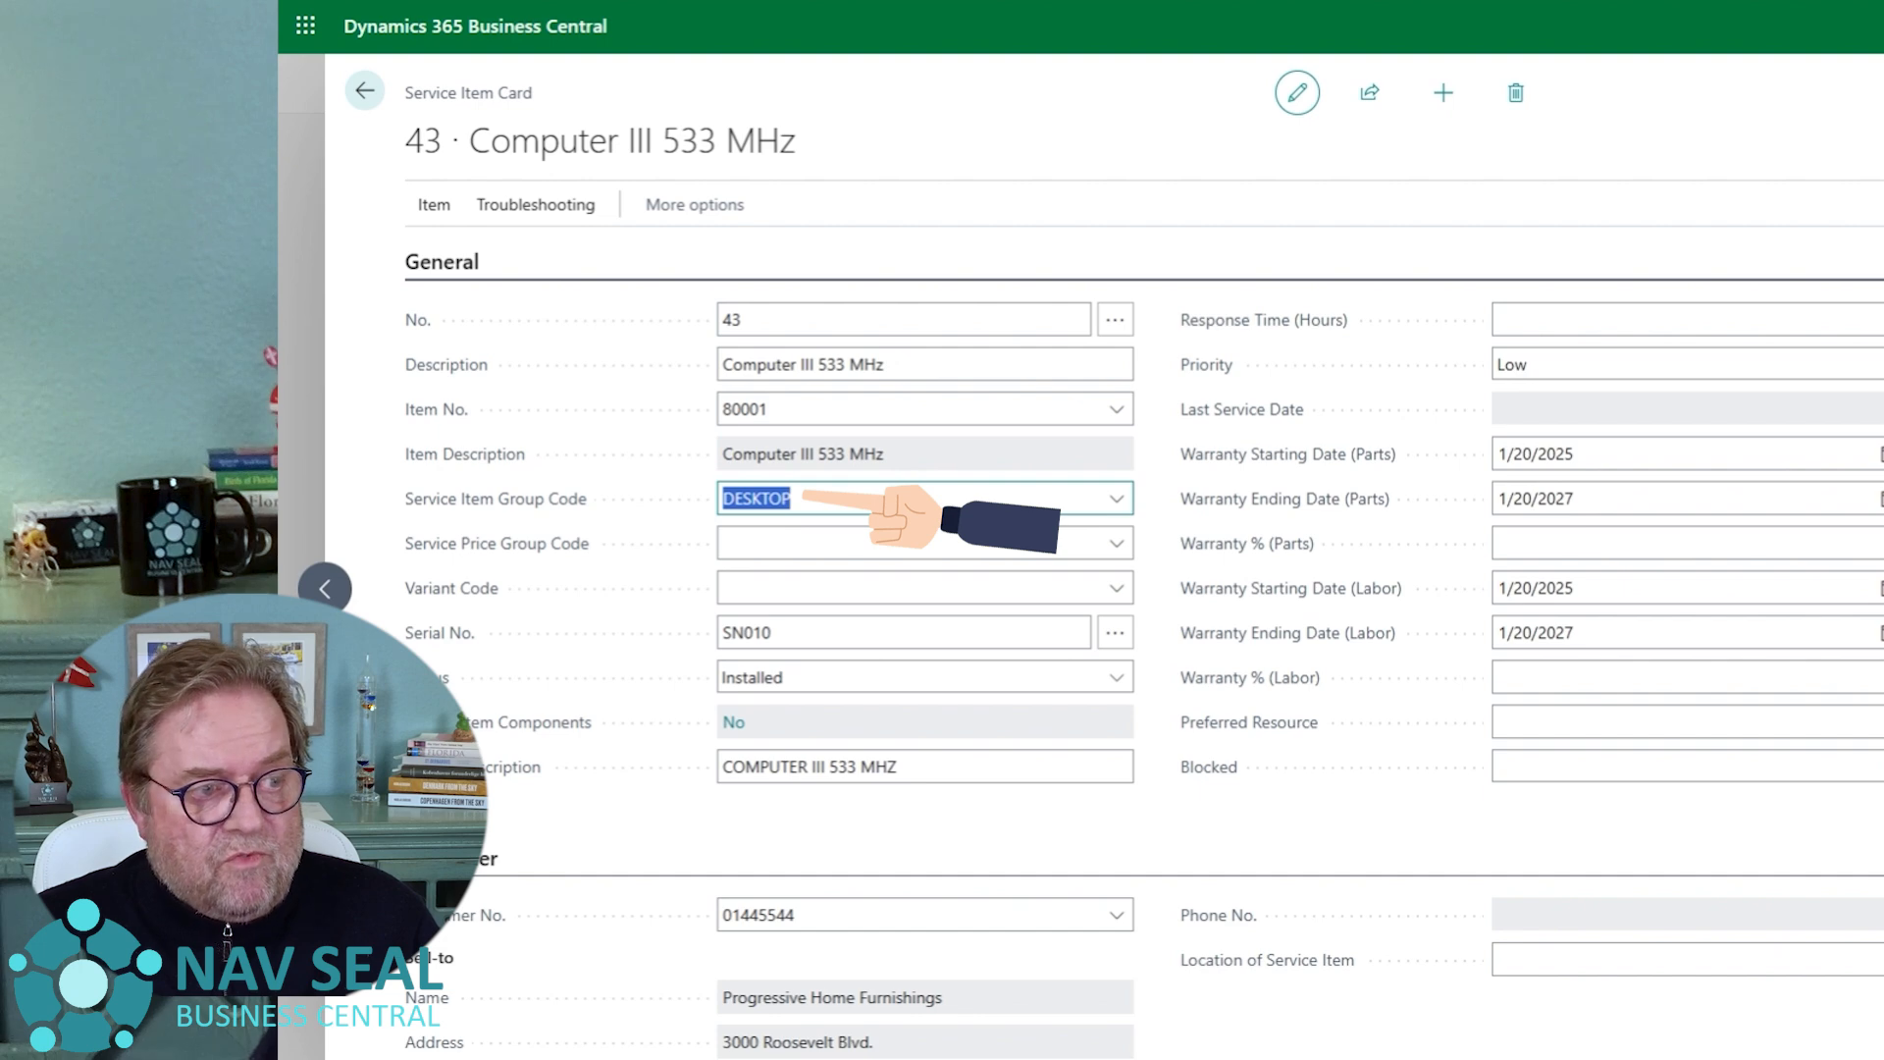
{"action": "left_click", "coordinate": [855, 631]}
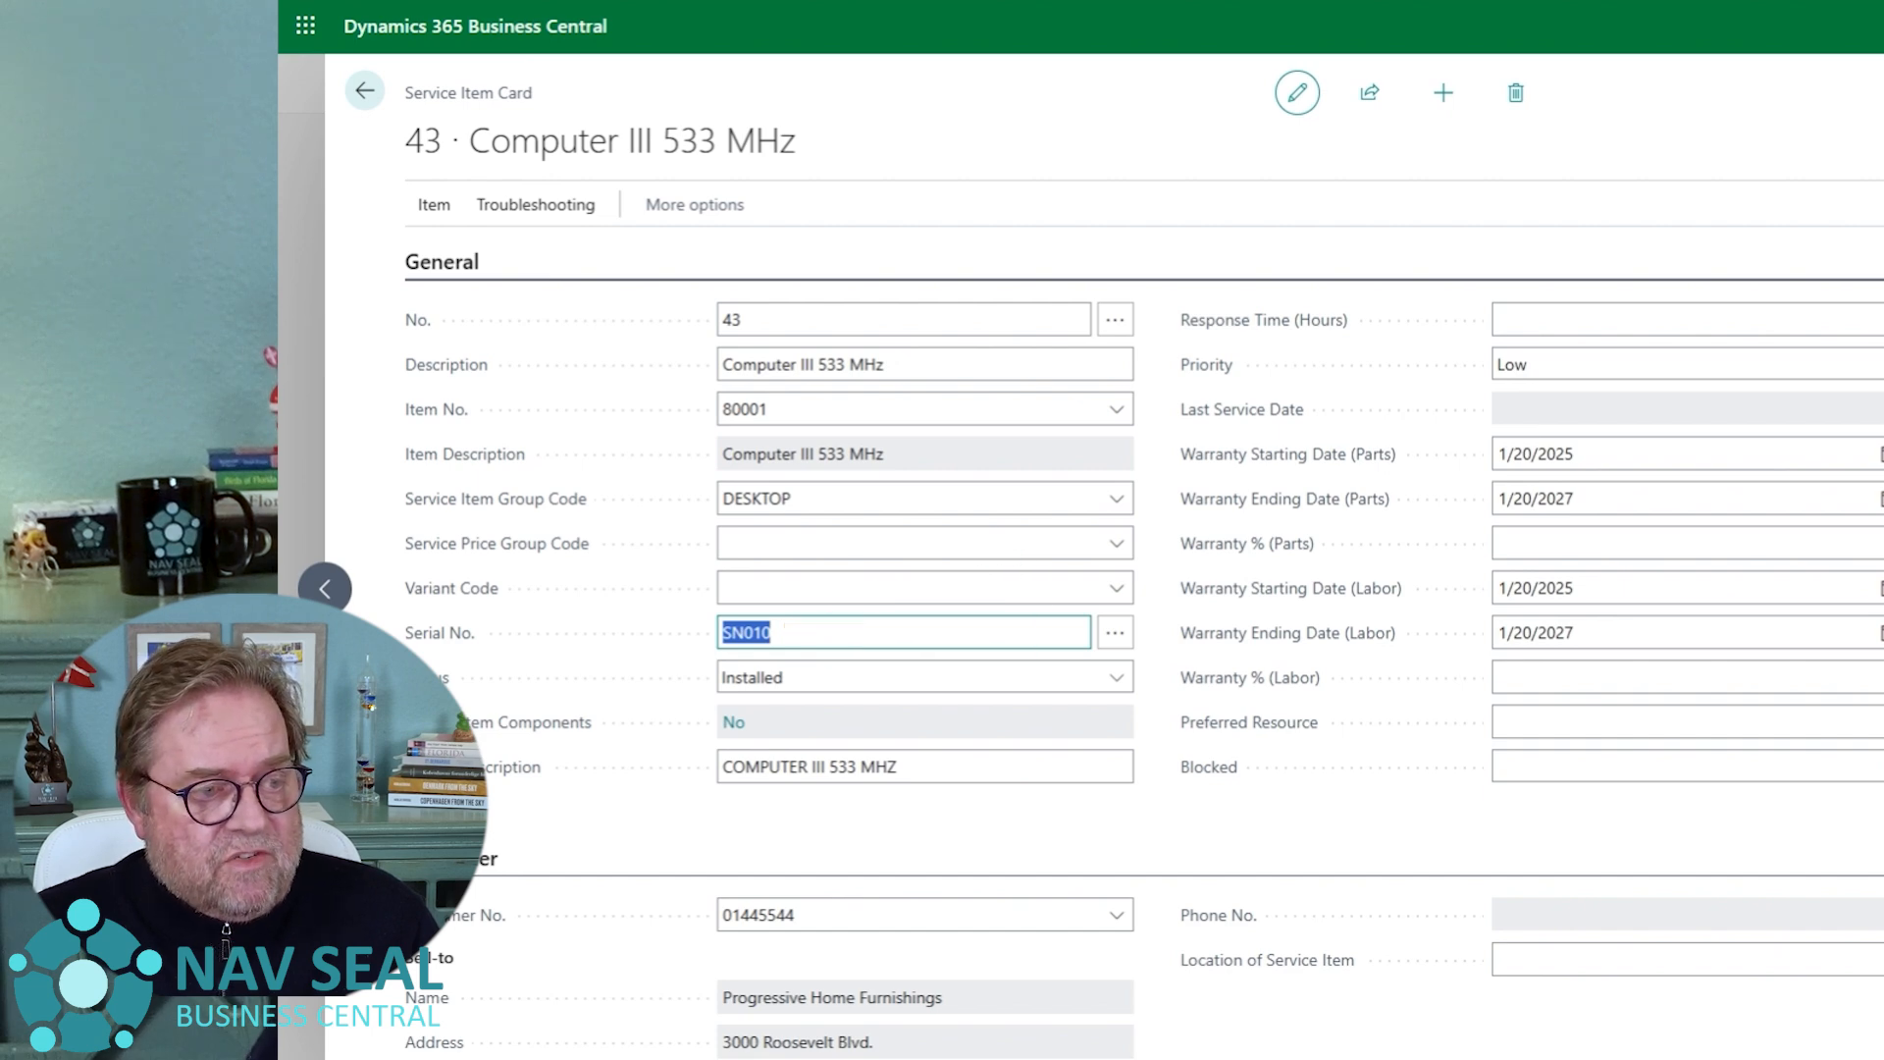
{"action": "scroll", "coordinate": [831, 628], "scroll_direction": "down", "scroll_amount": 4}
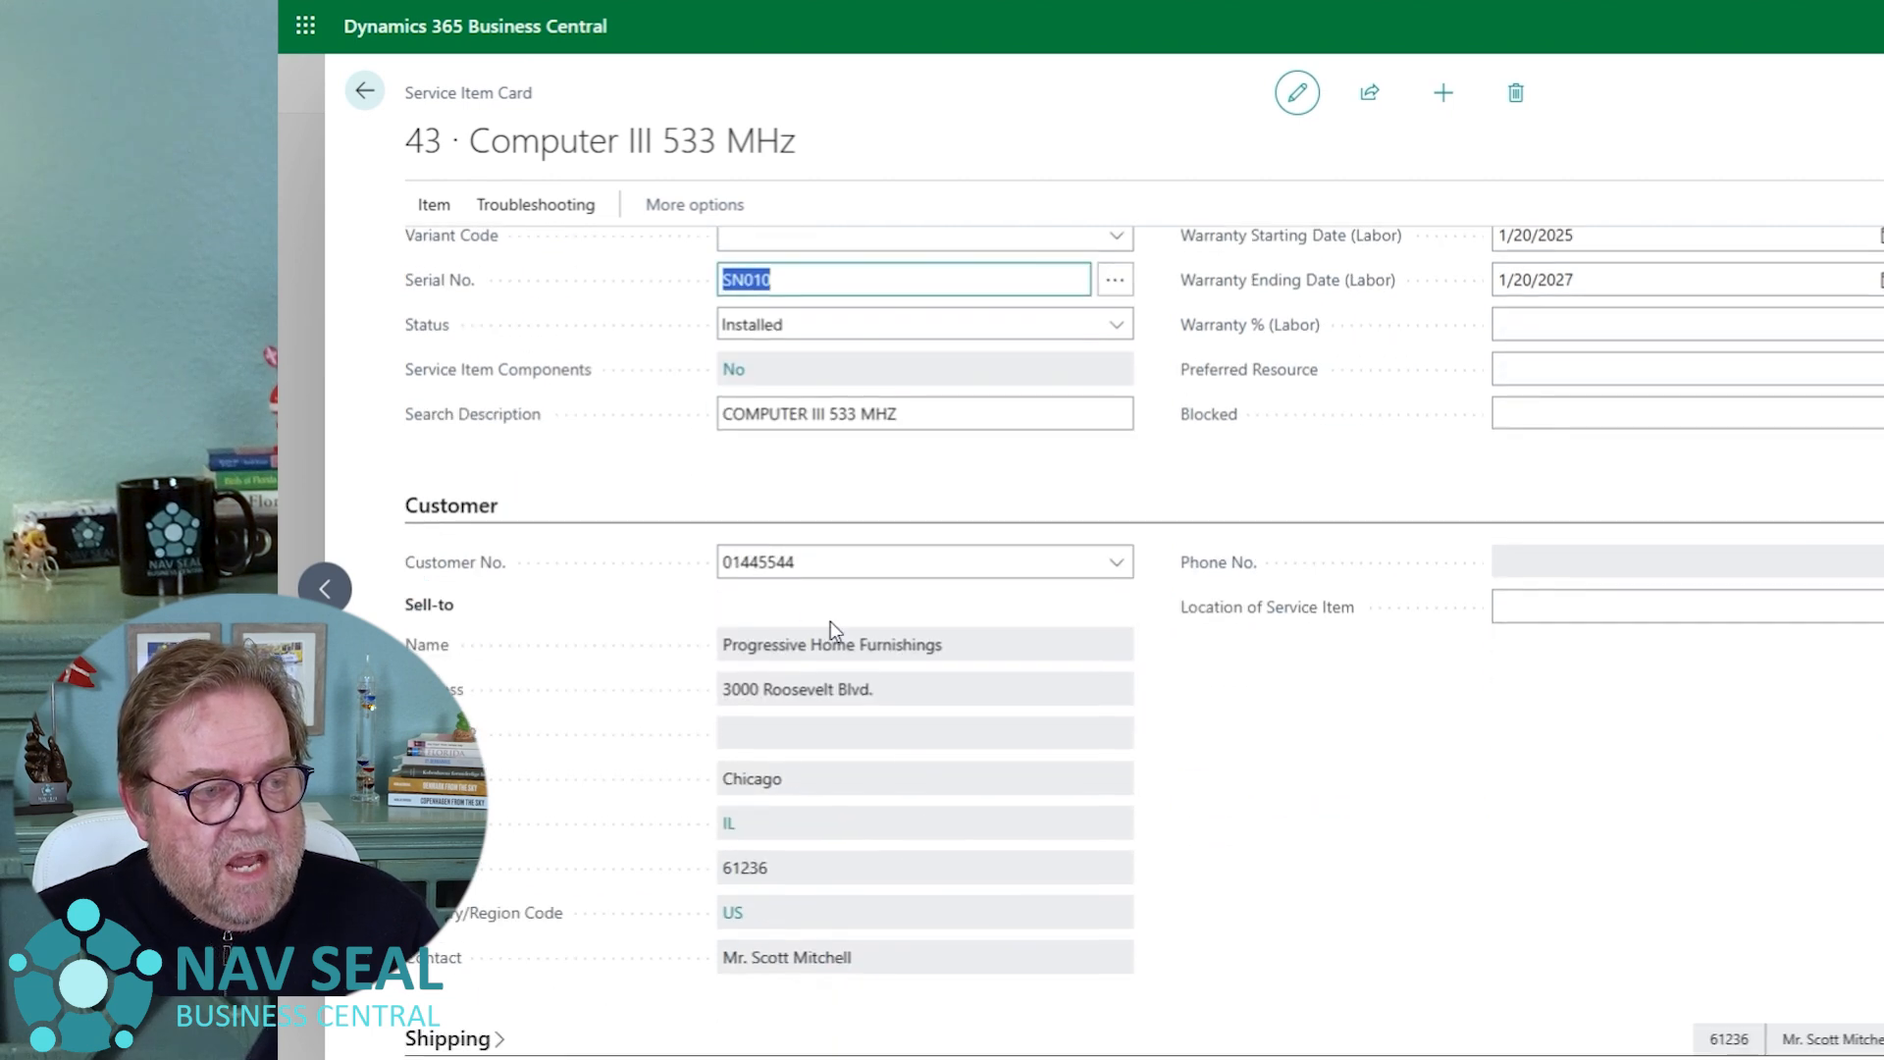
{"action": "left_click", "coordinate": [831, 561]}
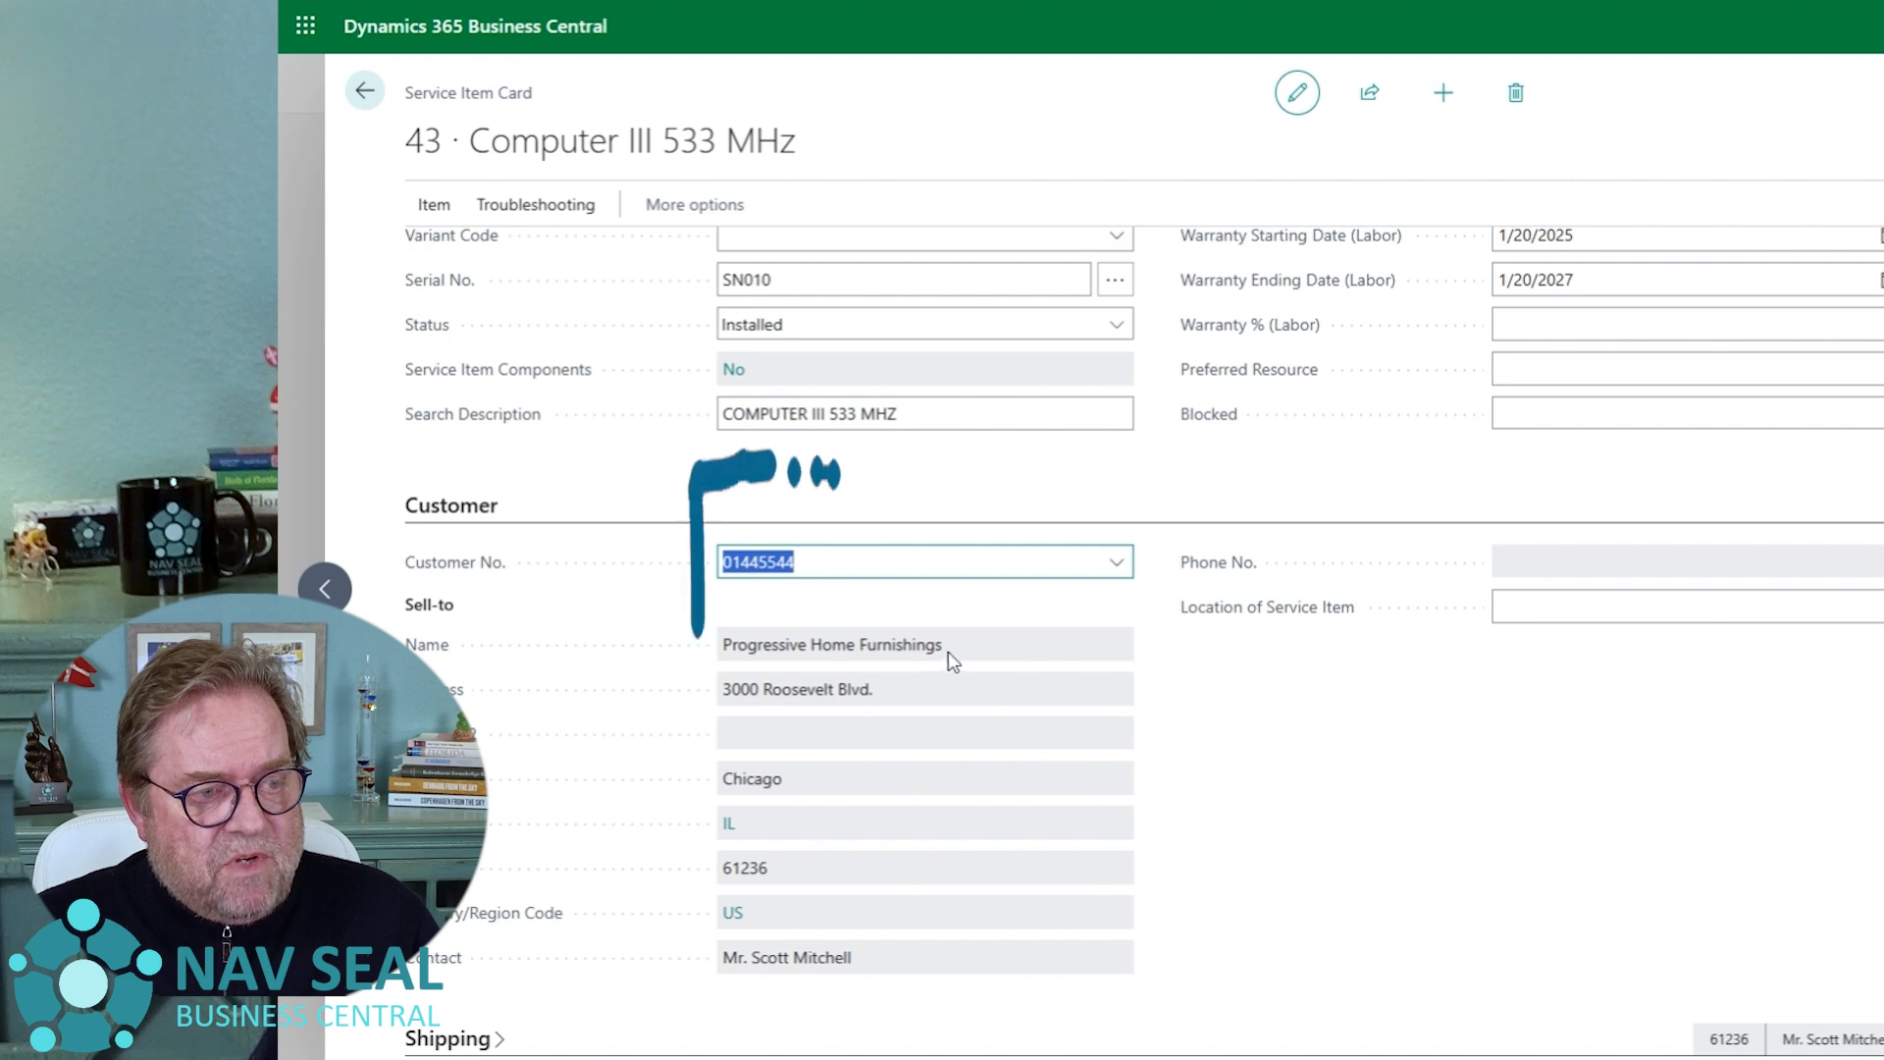
{"action": "left_click_drag", "start_coordinate": [948, 647], "coordinate": [724, 660]}
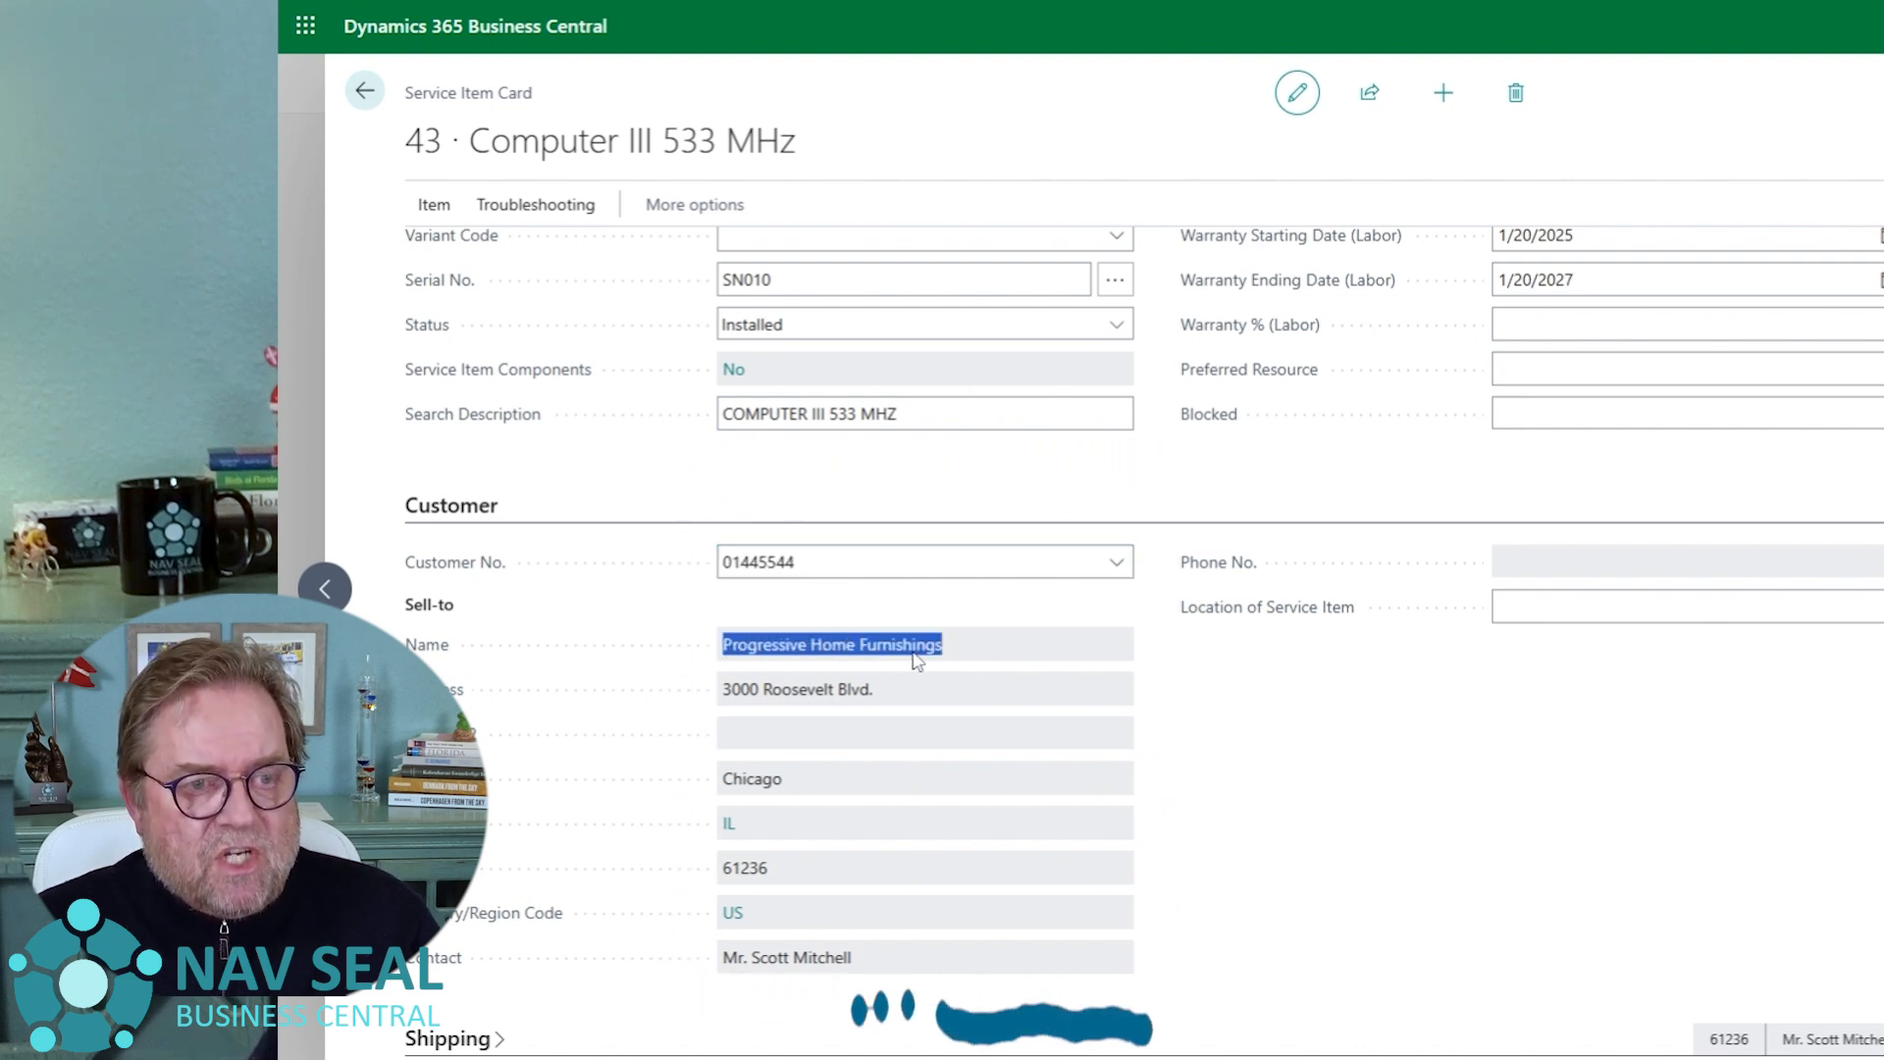
{"action": "scroll", "coordinate": [916, 655], "scroll_direction": "up", "scroll_amount": 3}
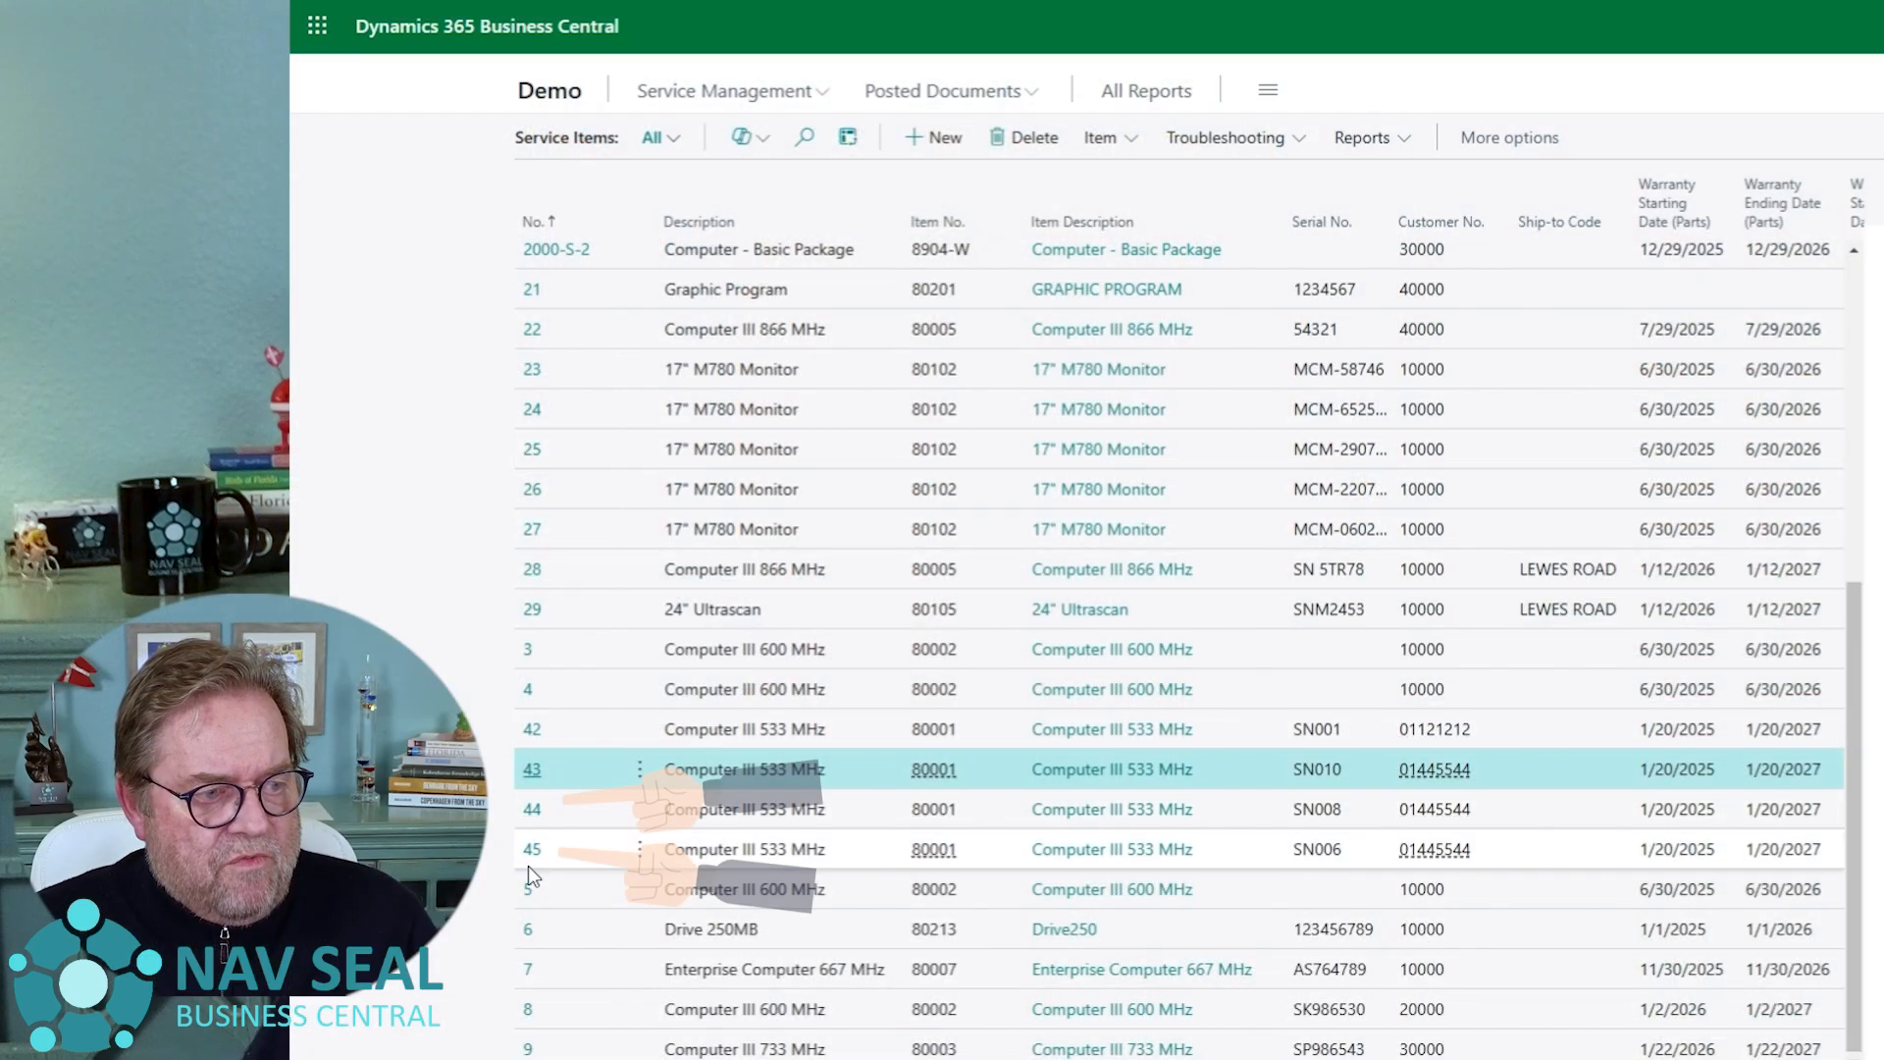
Open service item 44, check its serial number and customer number, and return to the Service Items list.
{"action": "left_click", "coordinate": [532, 811]}
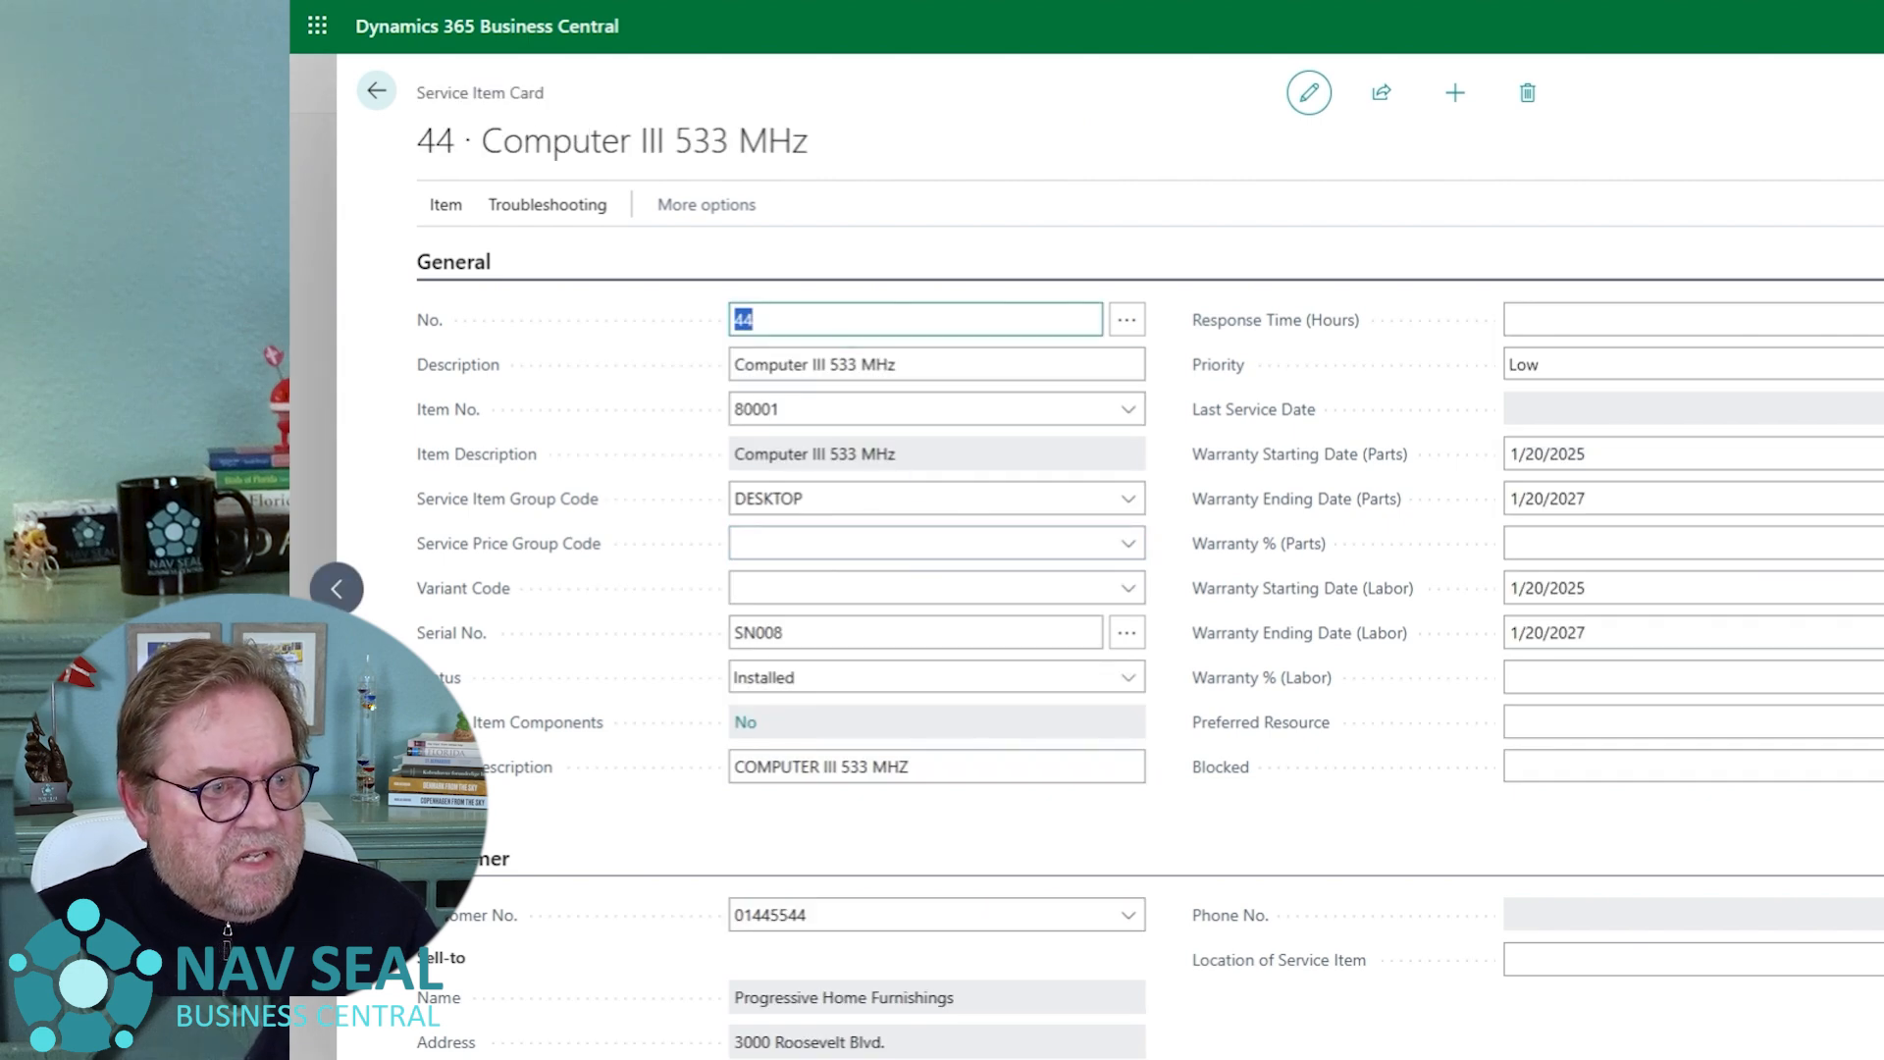
{"action": "left_click", "coordinate": [914, 632]}
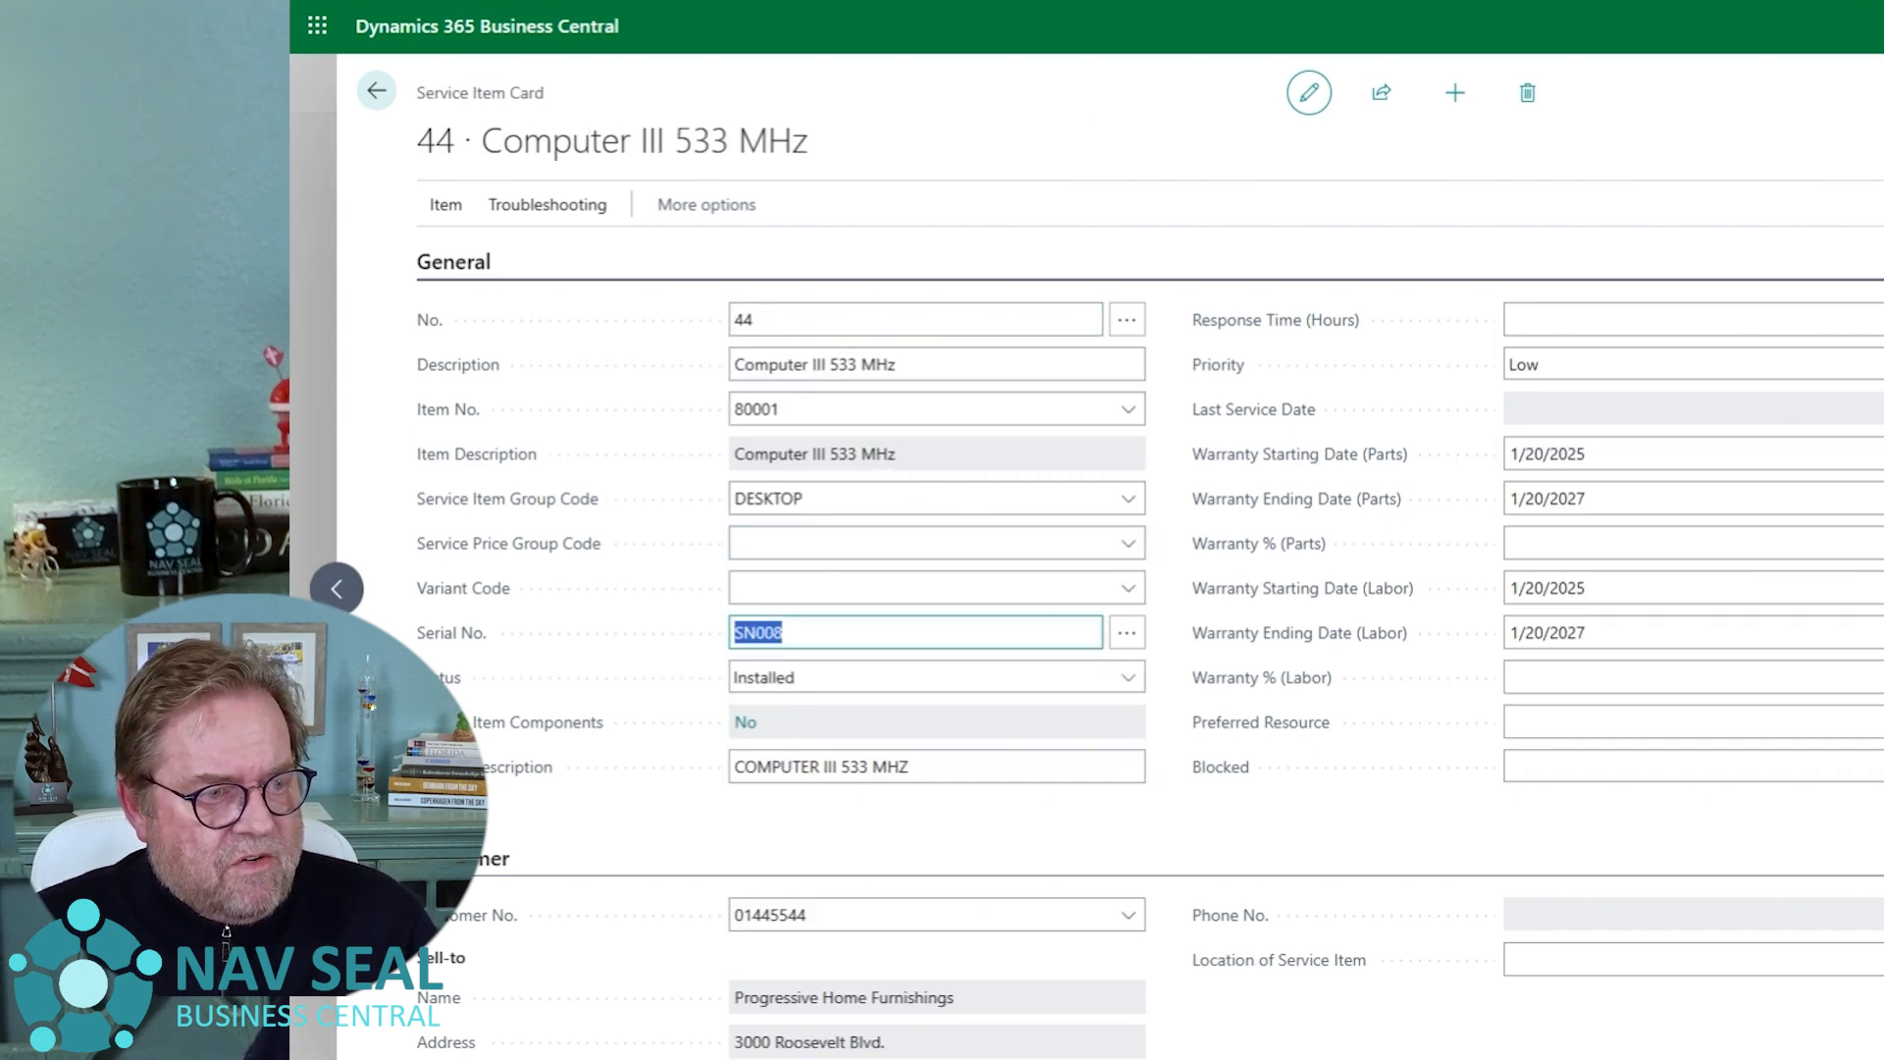
{"action": "left_click", "coordinate": [842, 911]}
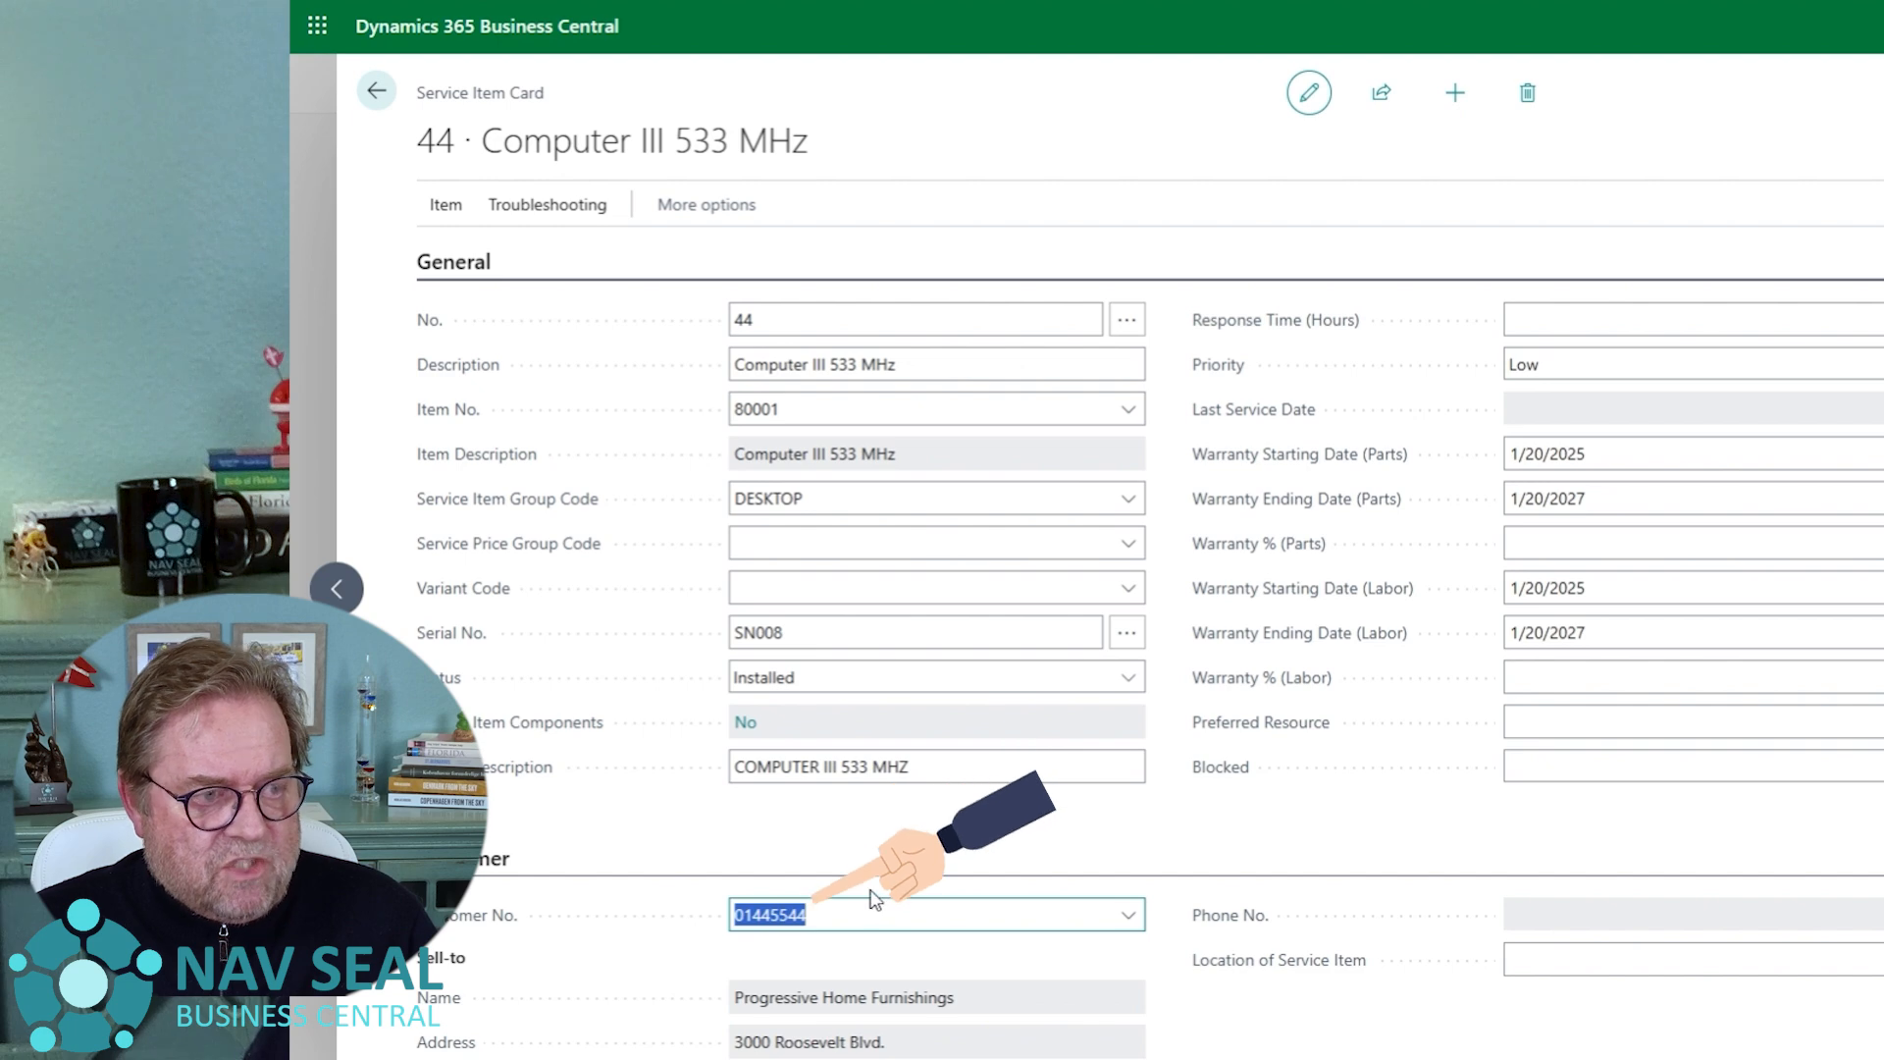
{"action": "key", "text": "Escape"}
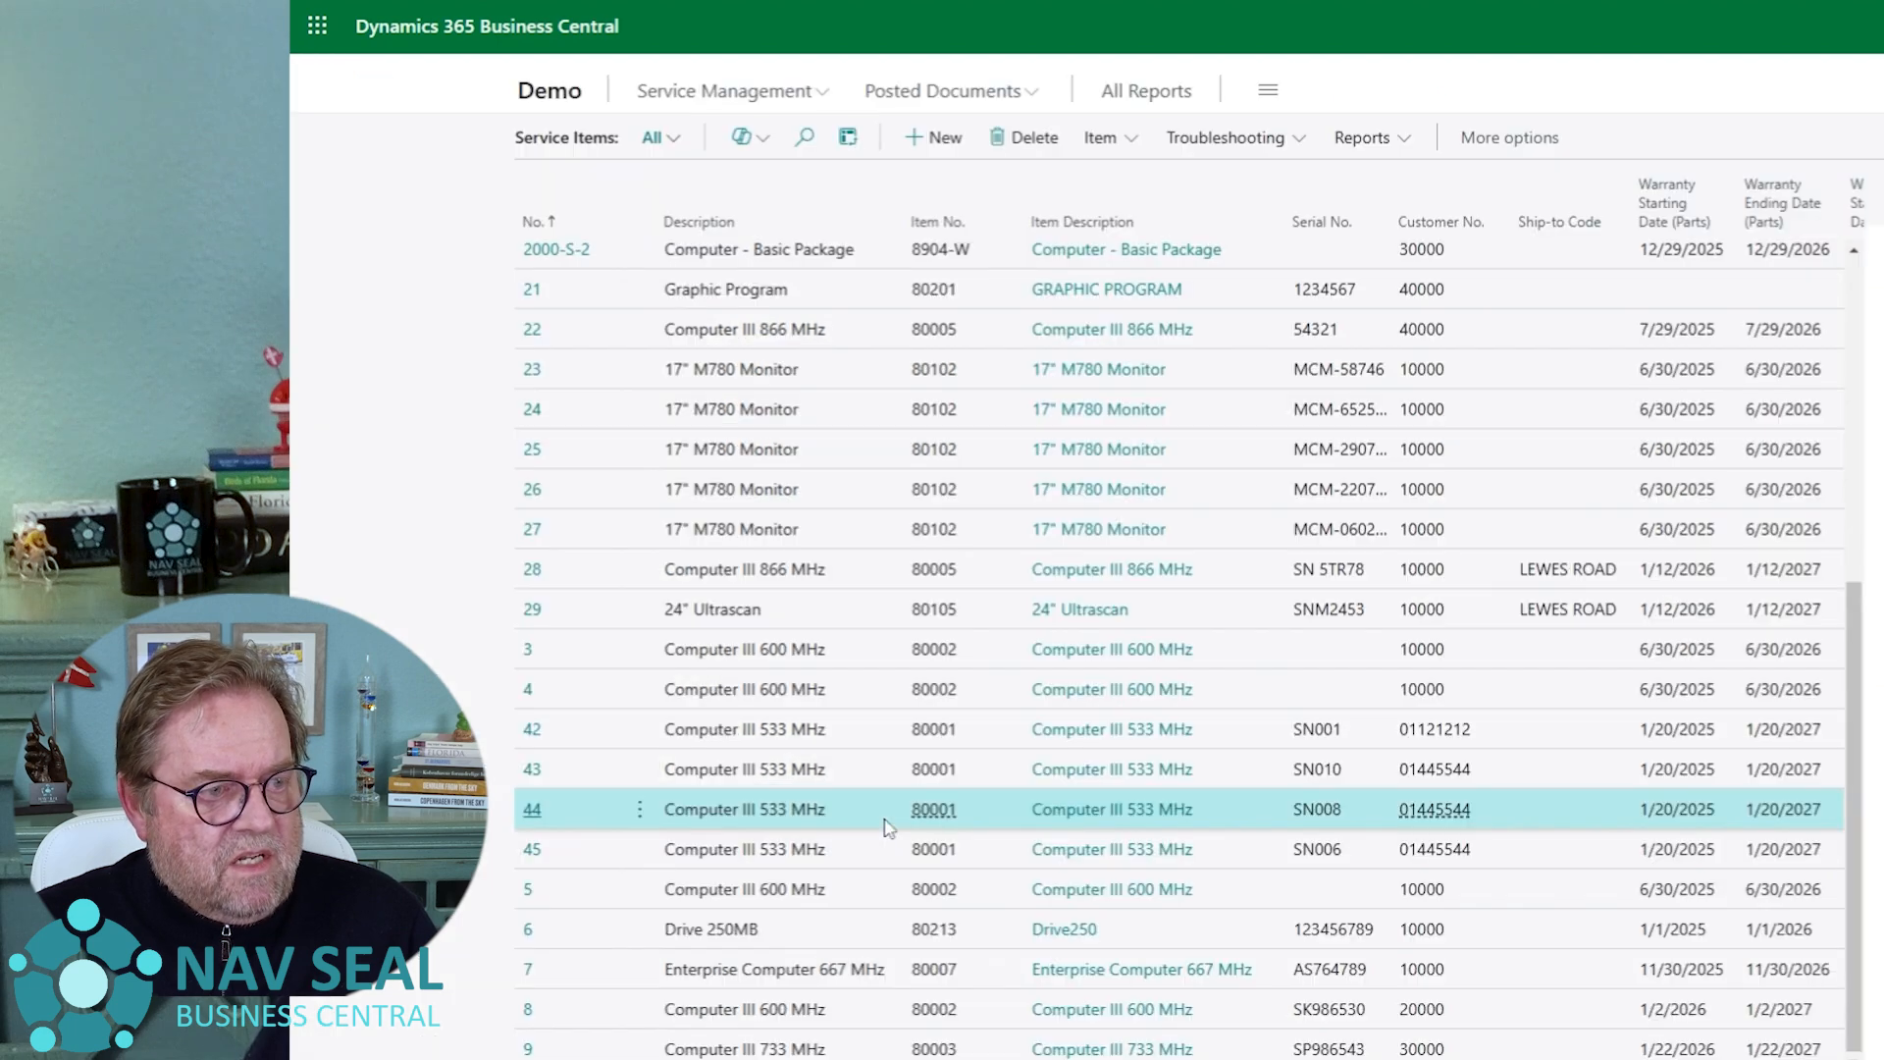
Open service item 45 and check its serial number and customer details.
{"action": "left_click", "coordinate": [532, 859]}
{"action": "left_click", "coordinate": [530, 850]}
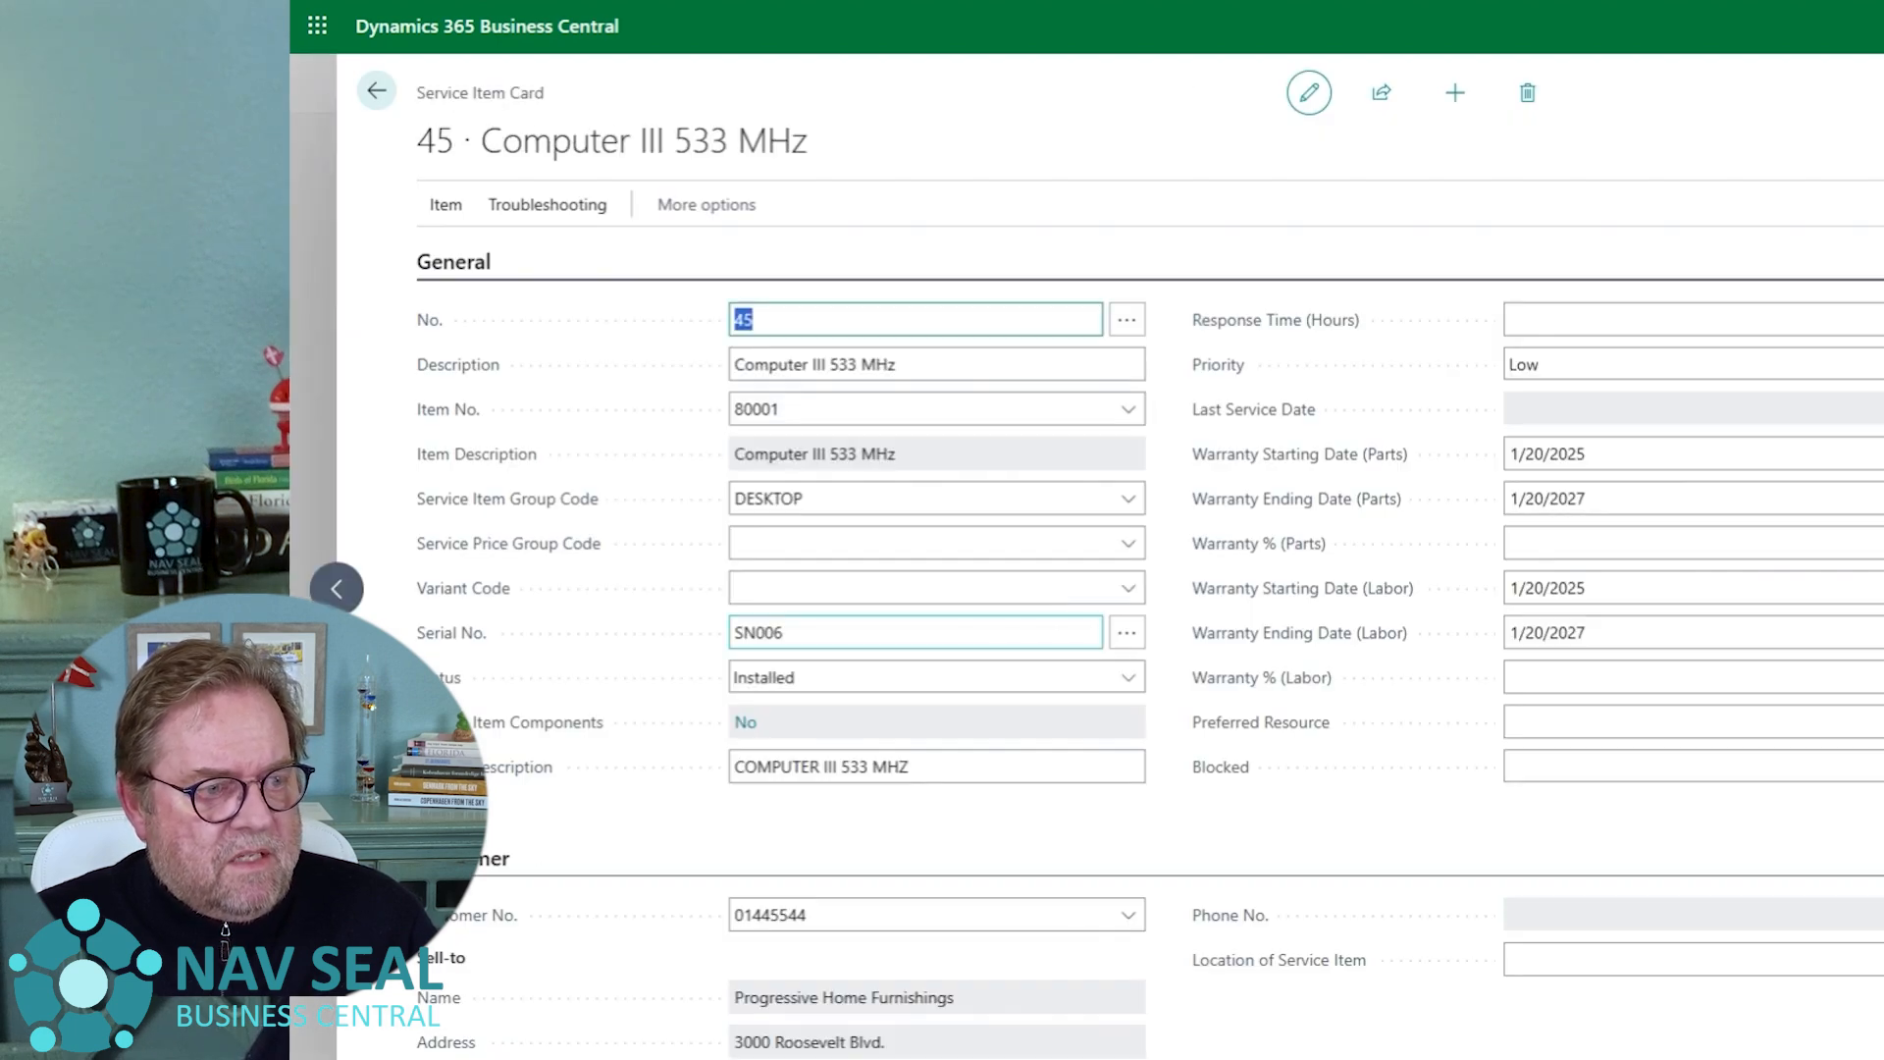
{"action": "left_click", "coordinate": [824, 634]}
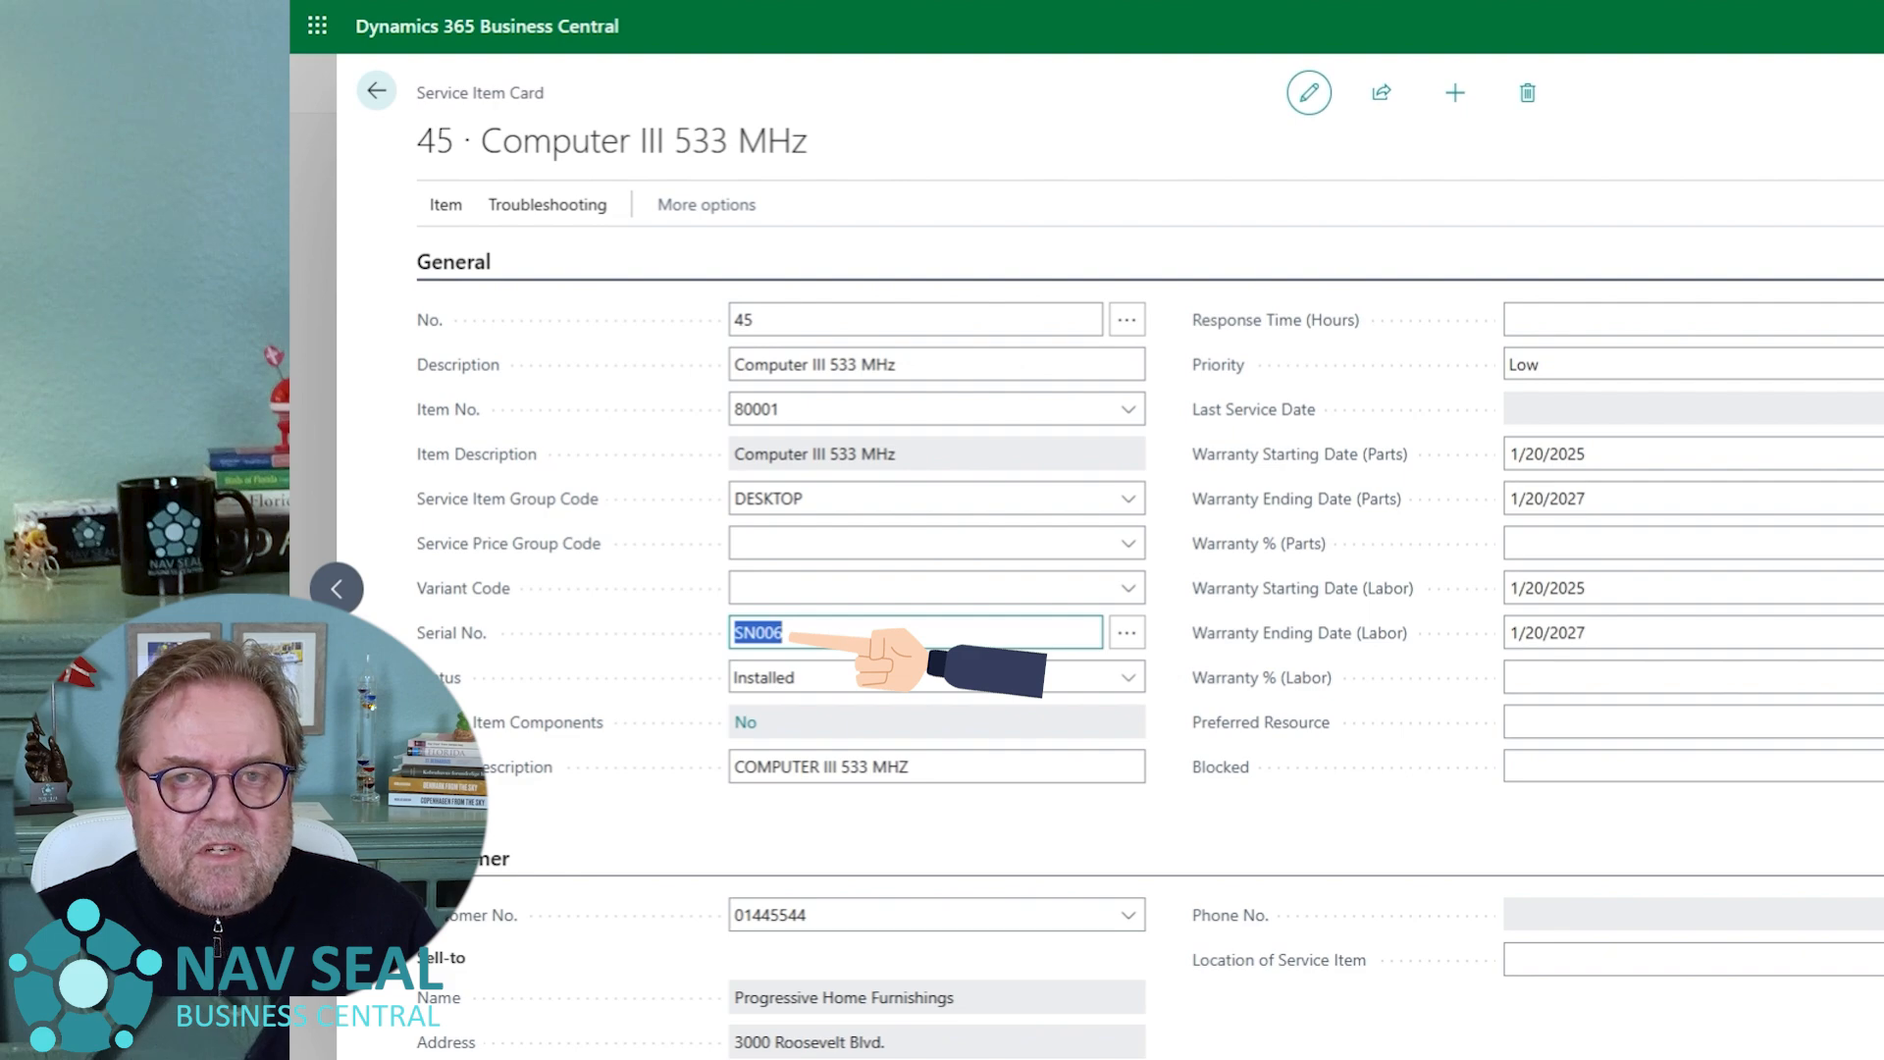
{"action": "scroll", "coordinate": [918, 589], "scroll_direction": "down", "scroll_amount": 3}
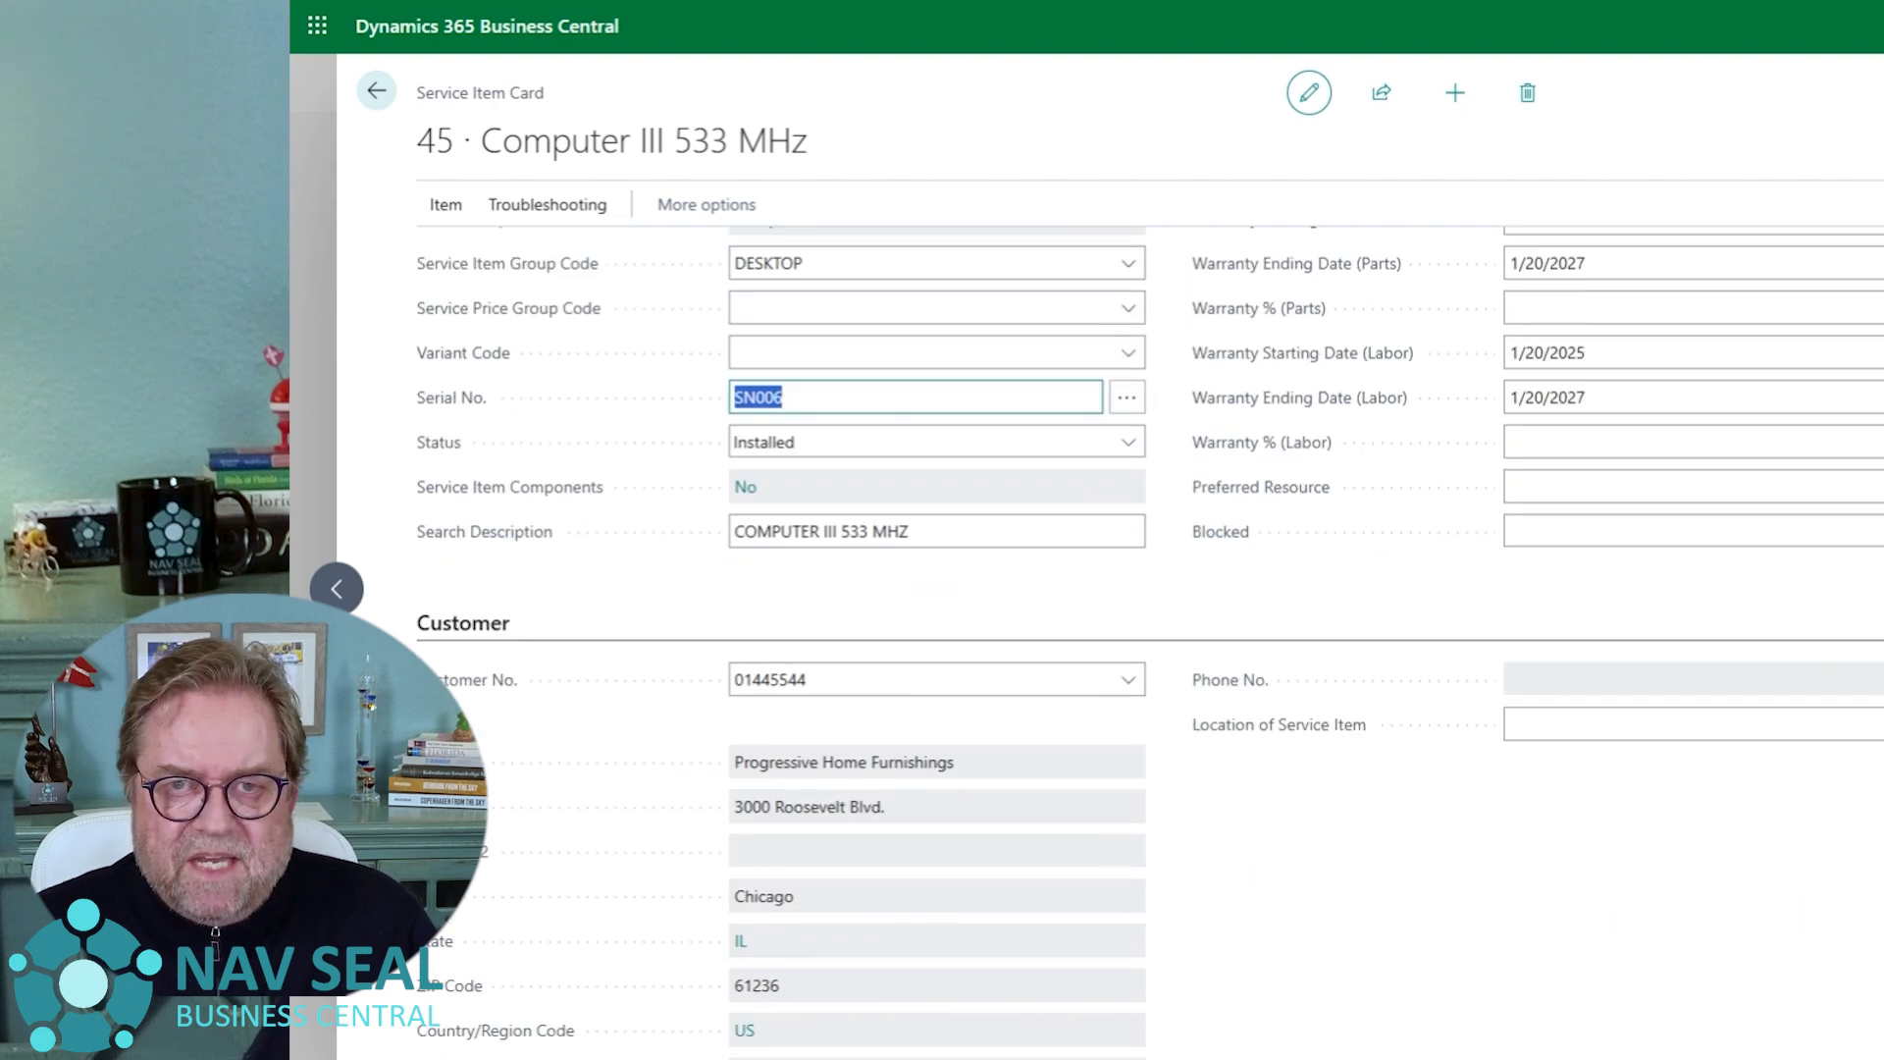